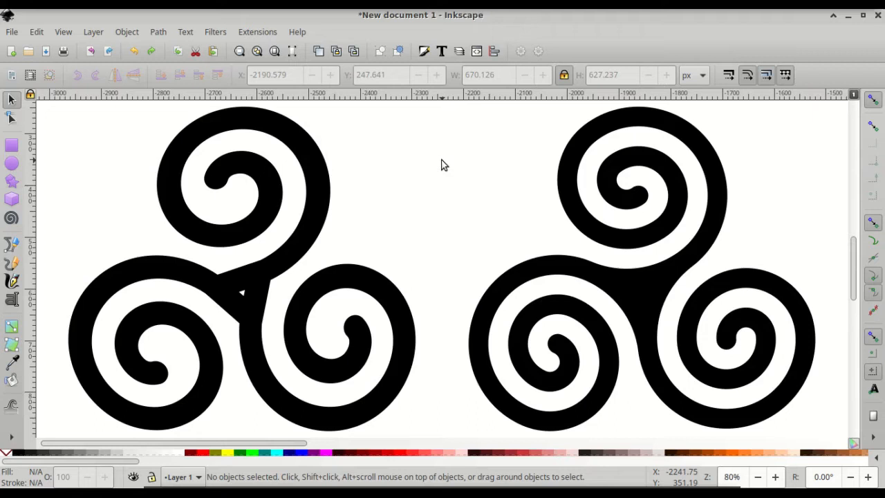
# - Examine the finished multi-armed spiral designs and the small spiral built from arcs below them
pyautogui.click(325, 194)
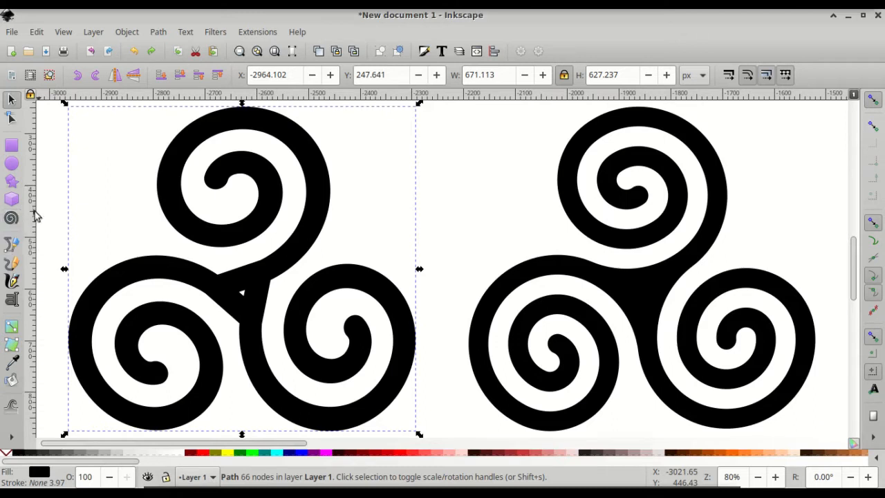
pyautogui.click(560, 186)
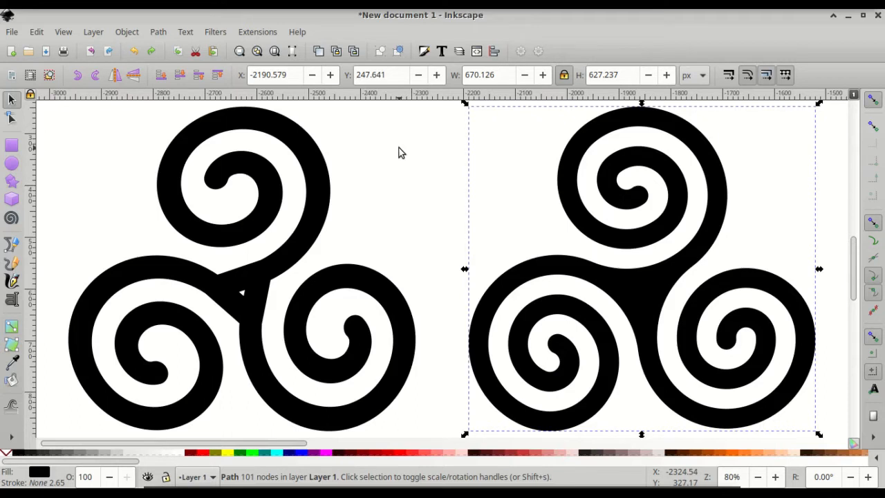
pyautogui.press('5')
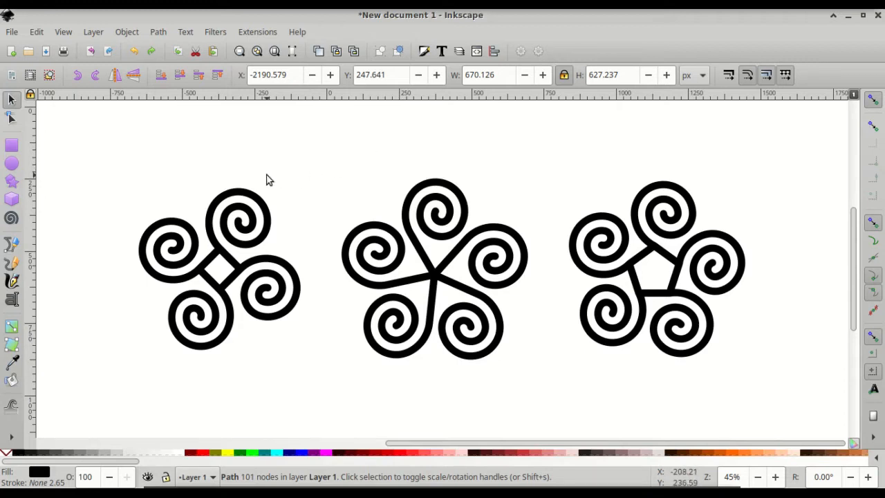
pyautogui.click(221, 201)
pyautogui.scroll(-2, 221, 201)
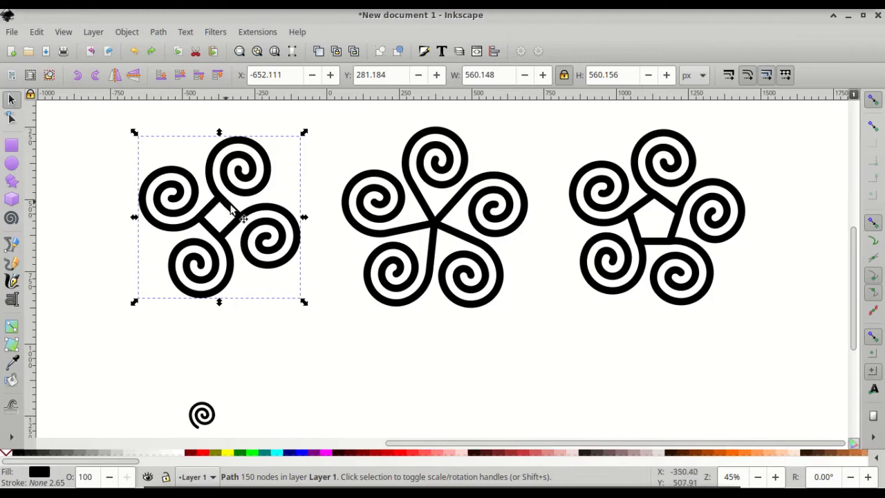
pyautogui.scroll(-1, 276, 199)
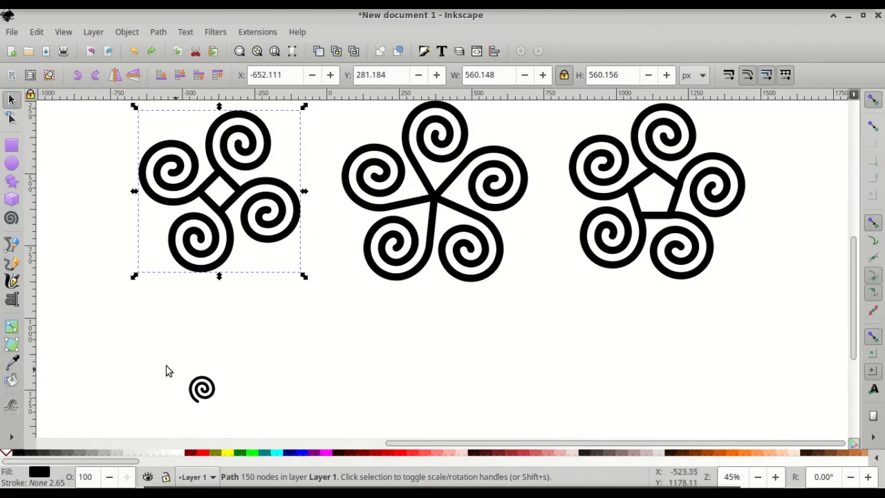
pyautogui.moveTo(162, 364); pyautogui.dragTo(242, 432)
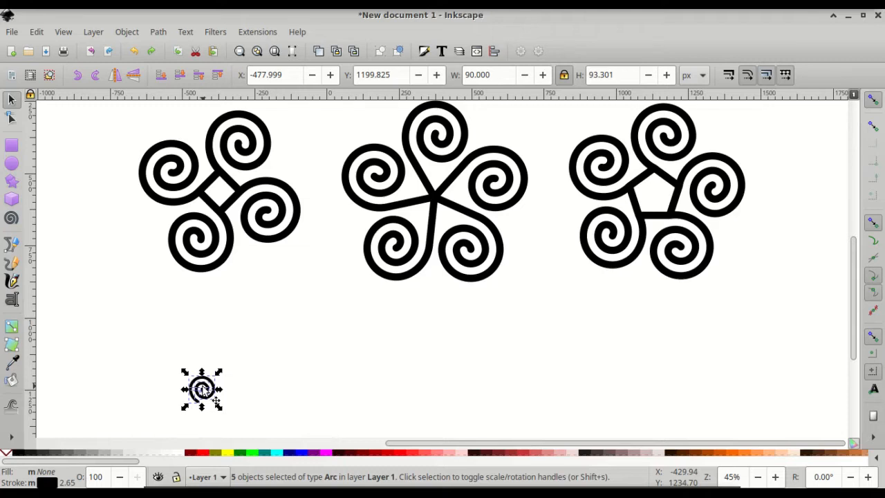
pyautogui.press('3')
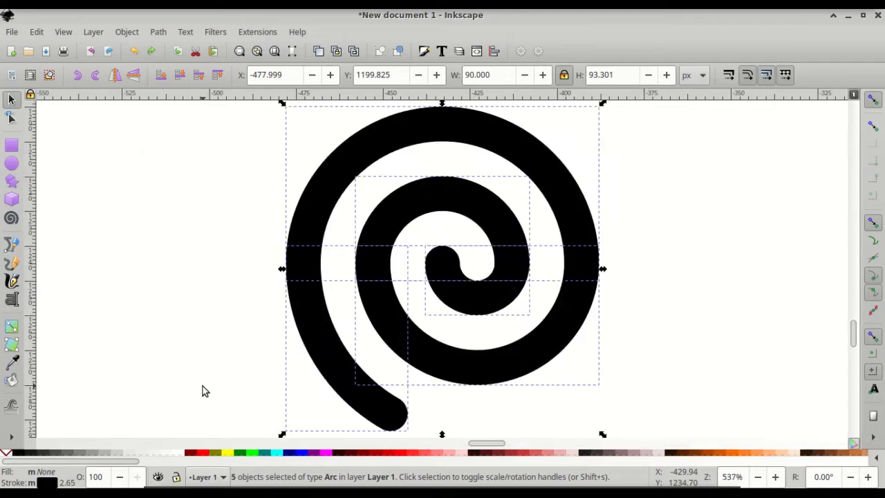
pyautogui.scroll(-2, 381, 251)
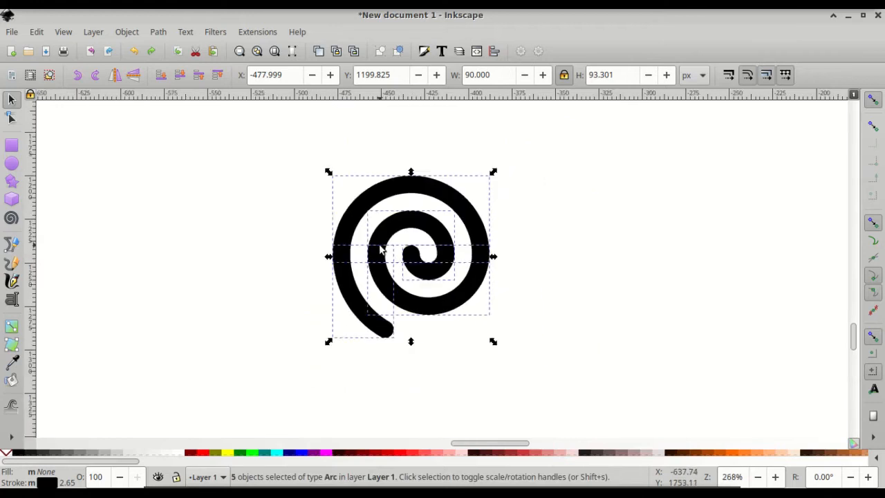
pyautogui.scroll(-1, 381, 250)
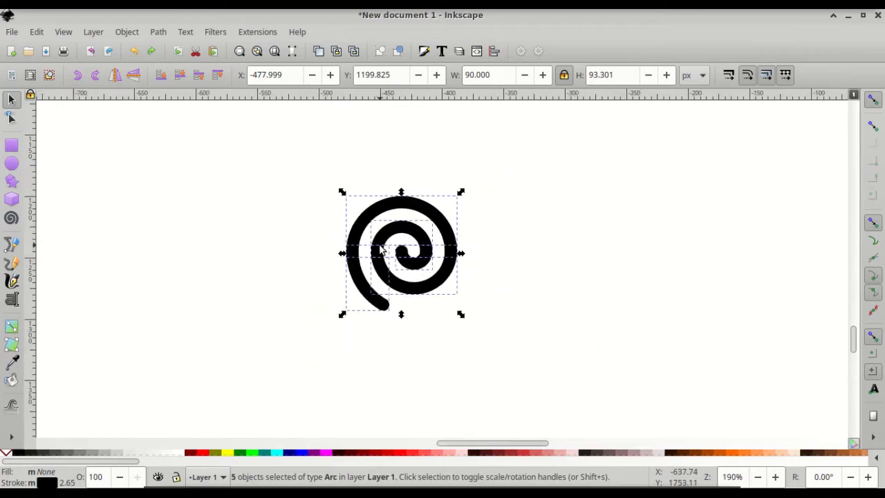
pyautogui.scroll(-1, 381, 247)
pyautogui.click(242, 239)
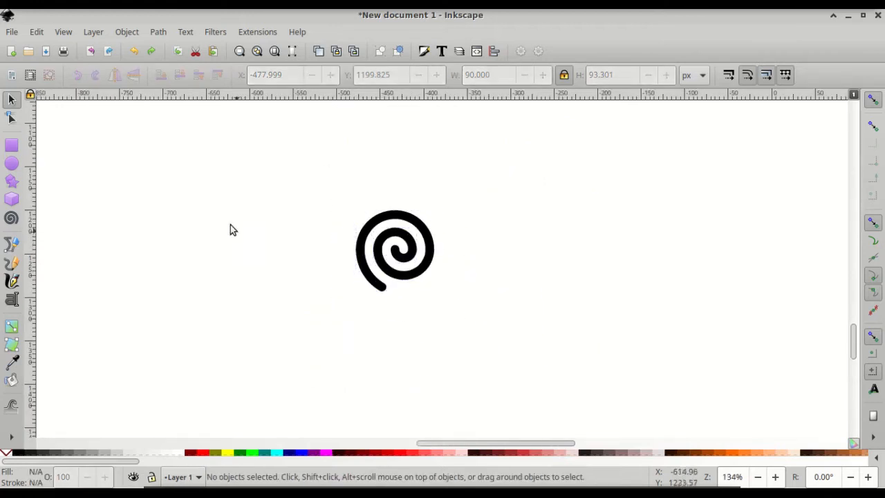
# - Draw a square about 51 px wide beside the spiral and set its stroke width to 10 px
pyautogui.click(13, 146)
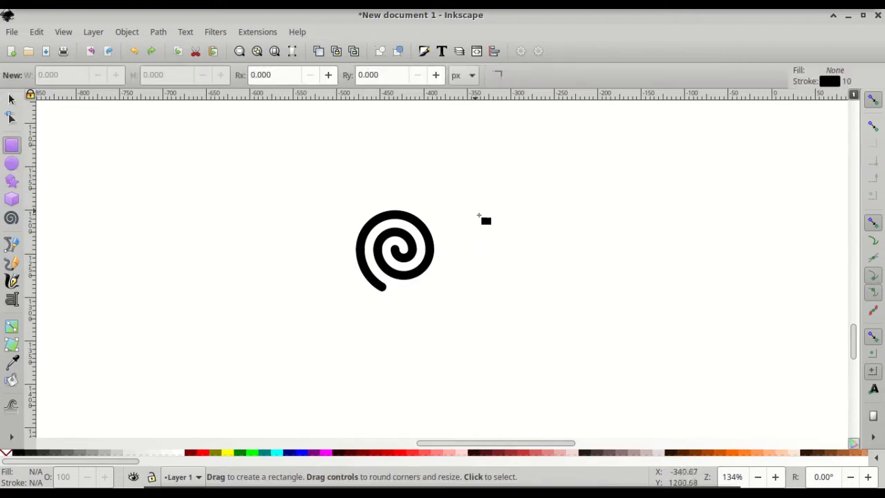
pyautogui.moveTo(480, 218); pyautogui.dragTo(529, 262)
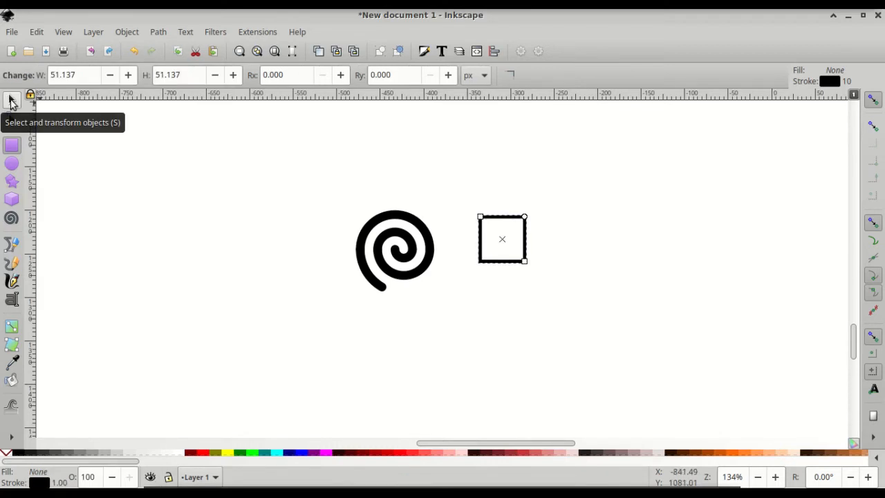
pyautogui.click(133, 32)
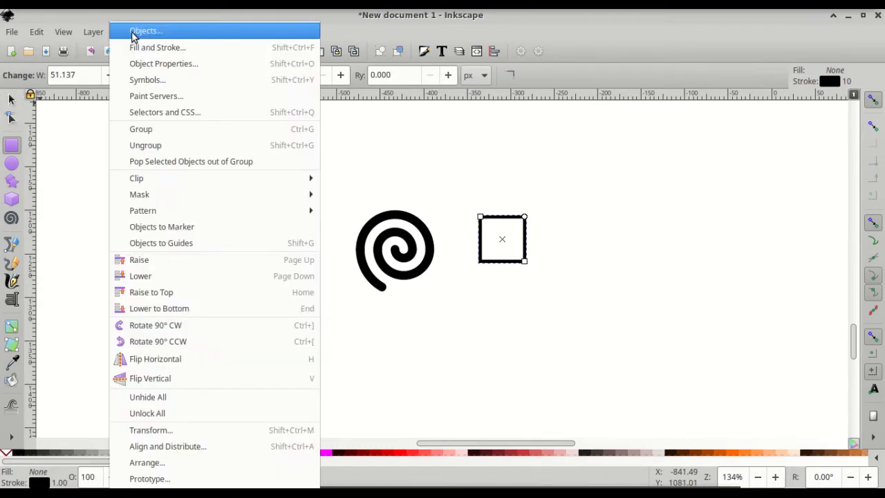
pyautogui.click(138, 49)
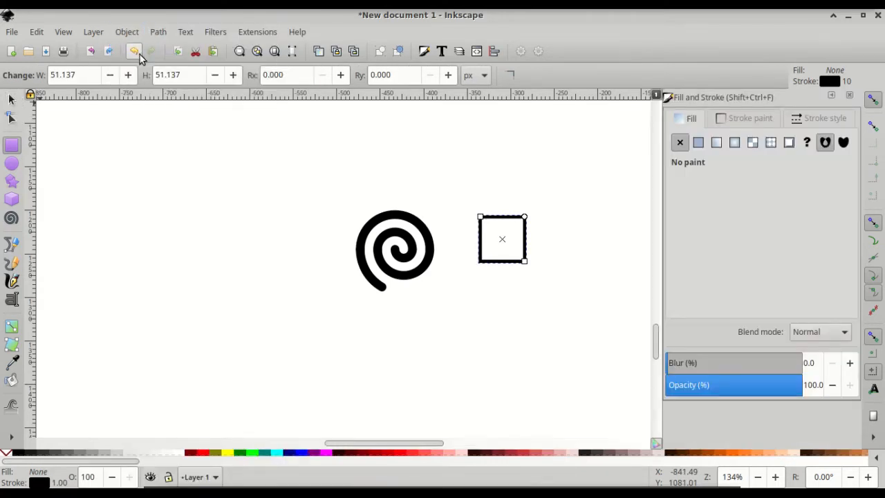
pyautogui.click(799, 119)
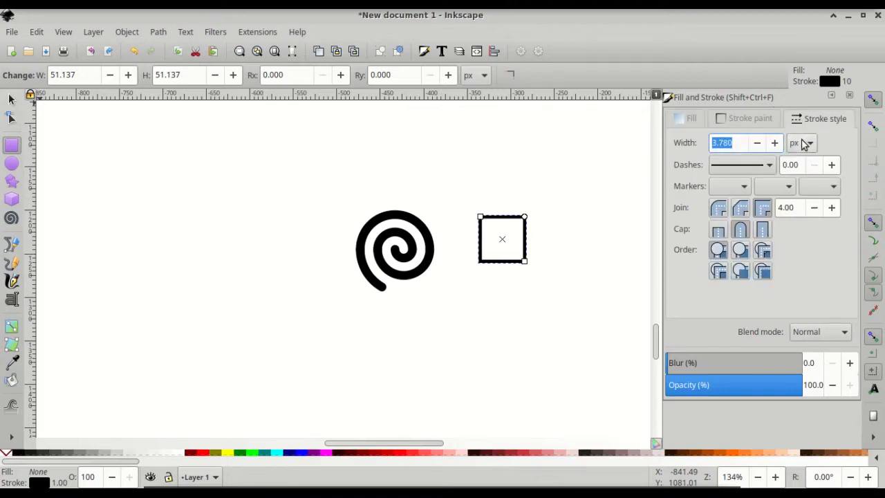
pyautogui.click(734, 143)
pyautogui.moveTo(734, 142); pyautogui.dragTo(697, 143)
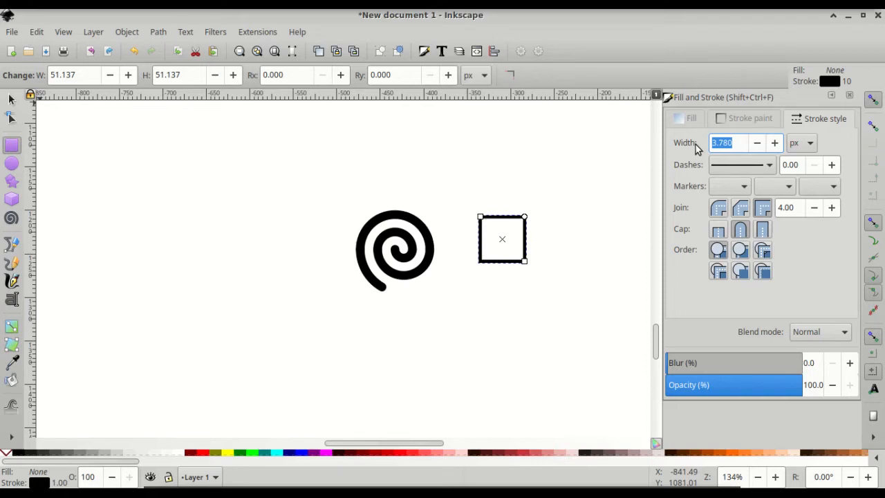
pyautogui.write('10')
pyautogui.press('Return')
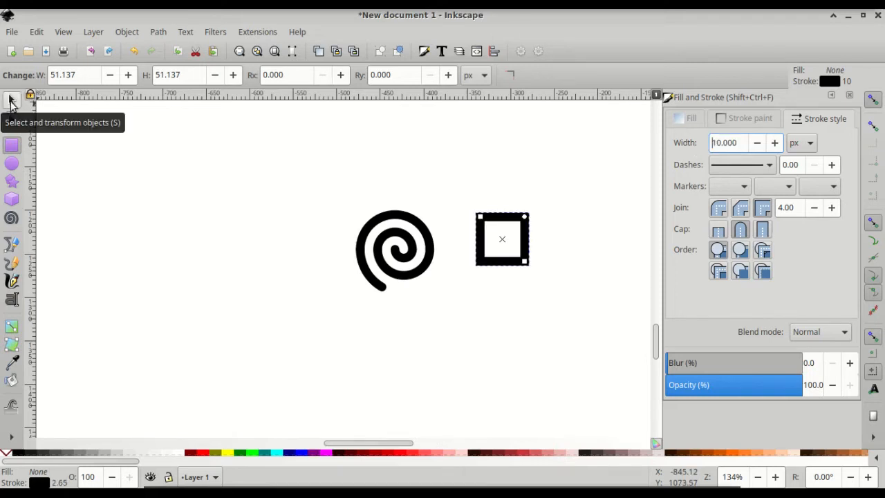
# - Resize the square to 40 px wide with its width and height locked in proportion
pyautogui.click(10, 101)
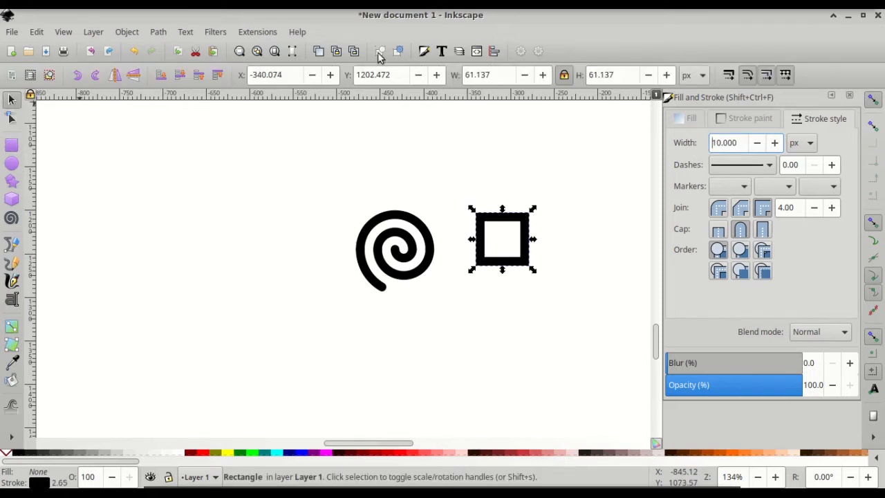
pyautogui.click(564, 76)
pyautogui.doubleClick(505, 74)
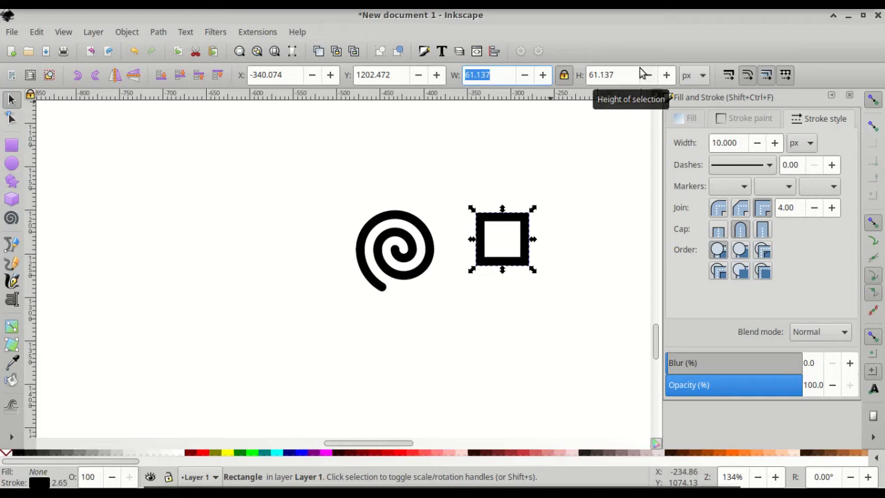
pyautogui.write('40')
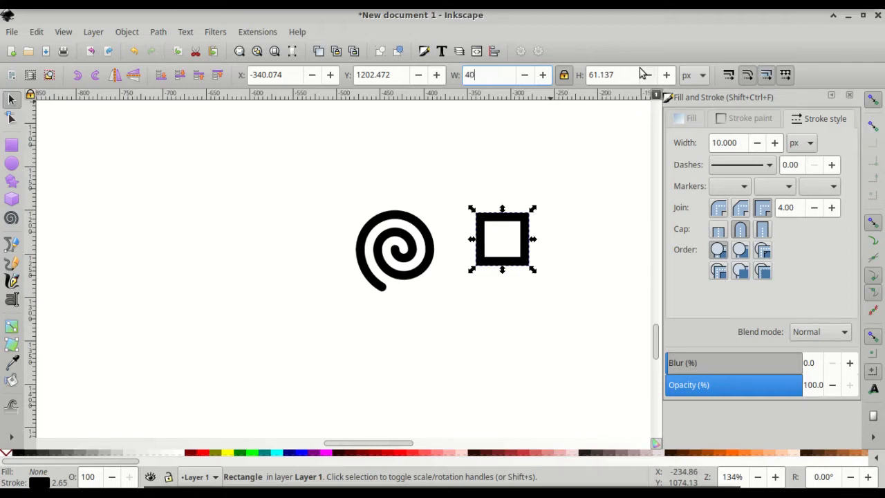
pyautogui.press('Return')
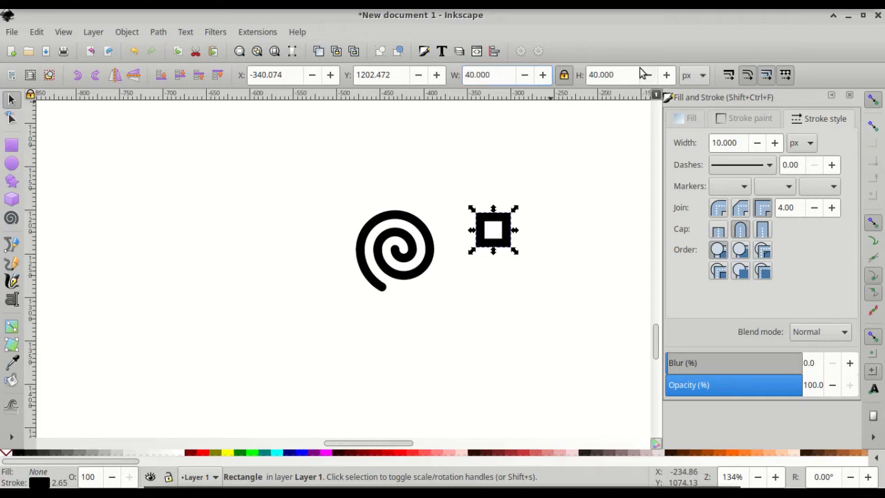
# - Rotate the square 45 degrees so it stands on one corner as a diamond
pyautogui.click(498, 222)
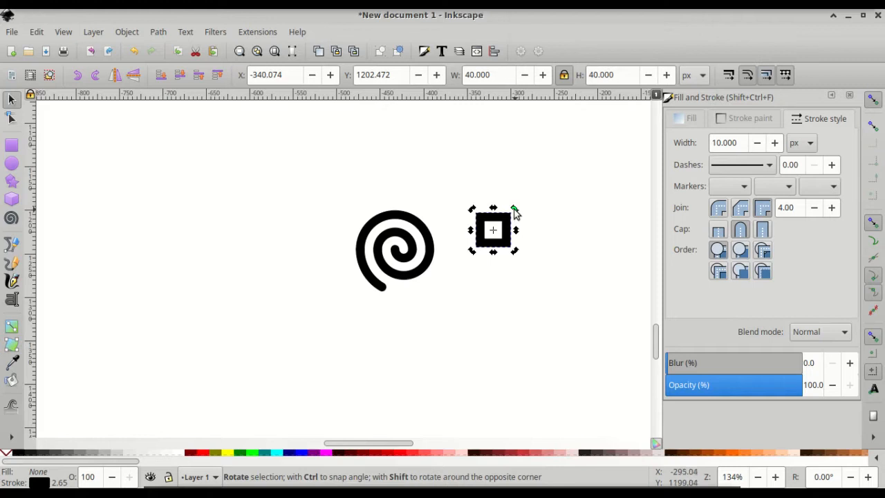
pyautogui.moveTo(514, 210); pyautogui.dragTo(523, 231)
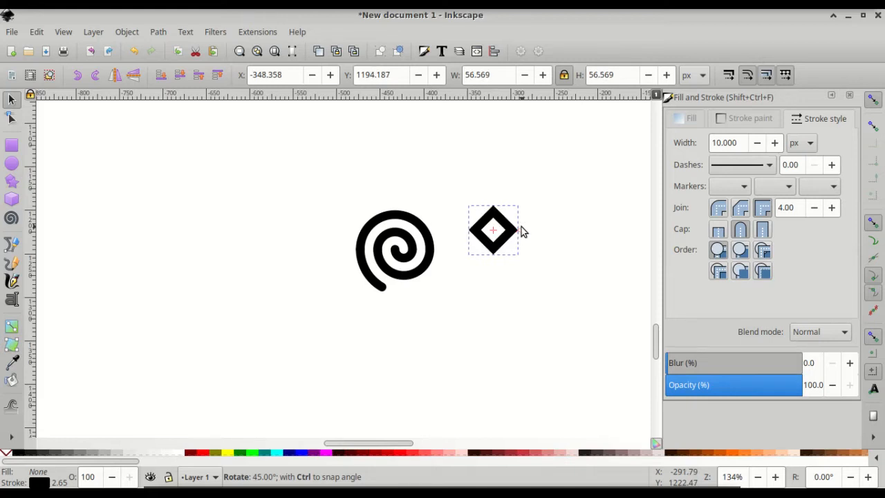
pyautogui.moveTo(523, 231); pyautogui.dragTo(525, 231)
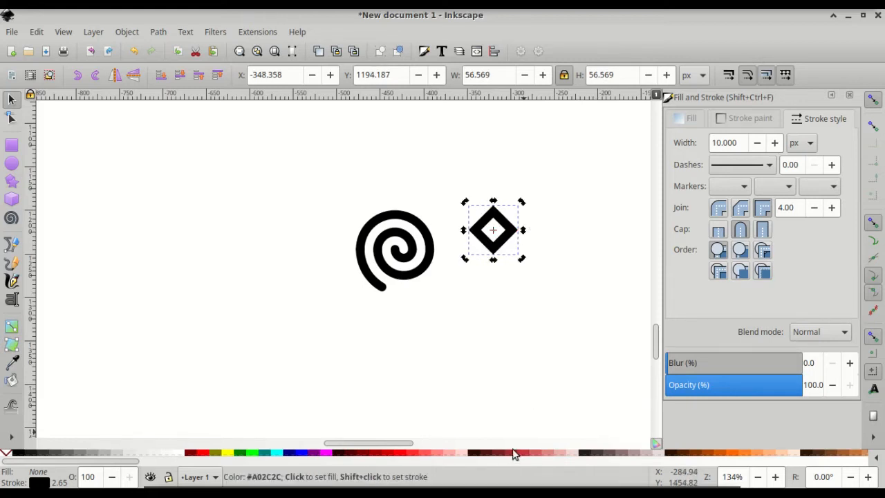
# - Group the five arcs that make up the spiral
pyautogui.click(330, 200)
pyautogui.moveTo(323, 181); pyautogui.dragTo(461, 337)
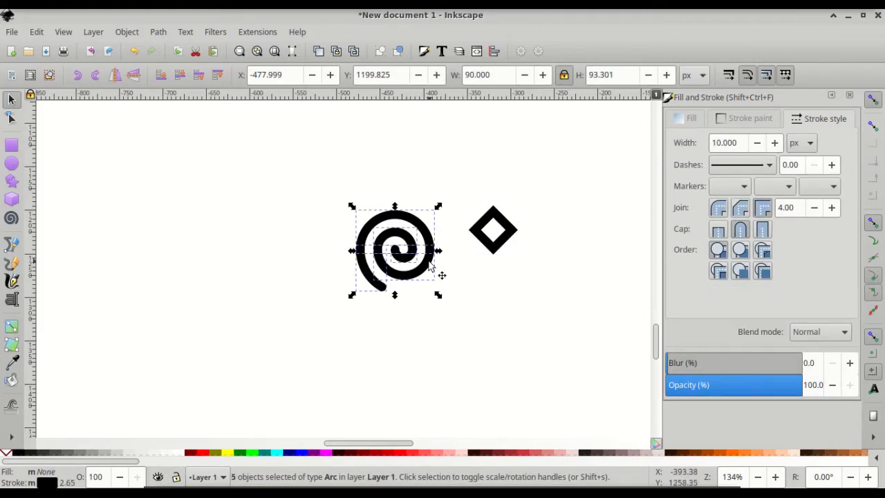
pyautogui.press('ctrl')
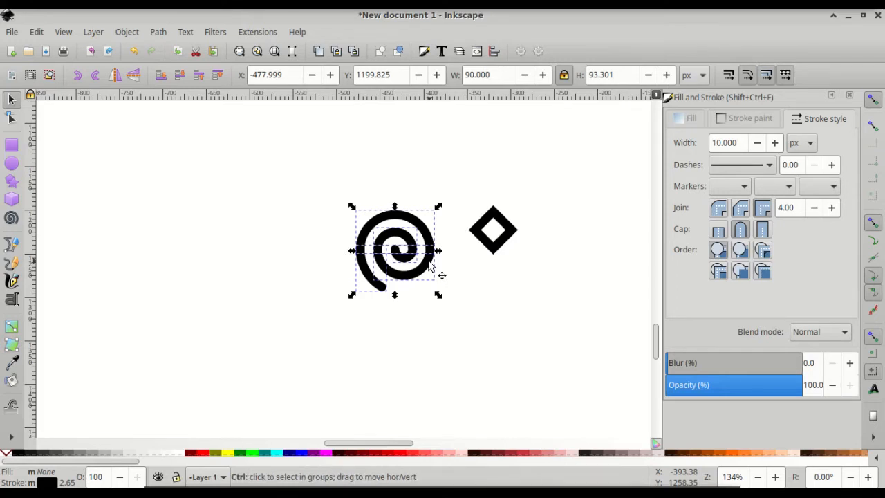
pyautogui.hotkey('ctrl', 'g')
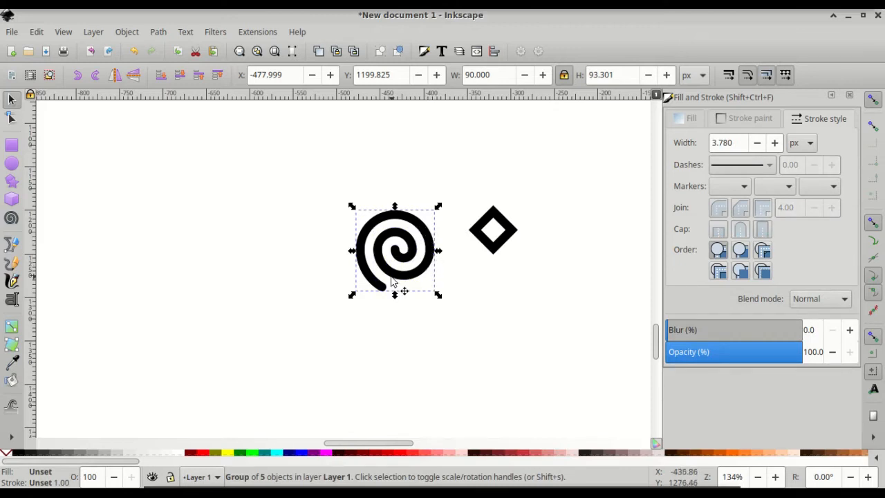
# - Move the spiral group so its tail end snaps onto the diamond's top corner
pyautogui.click(414, 255)
pyautogui.moveTo(423, 206); pyautogui.dragTo(521, 142)
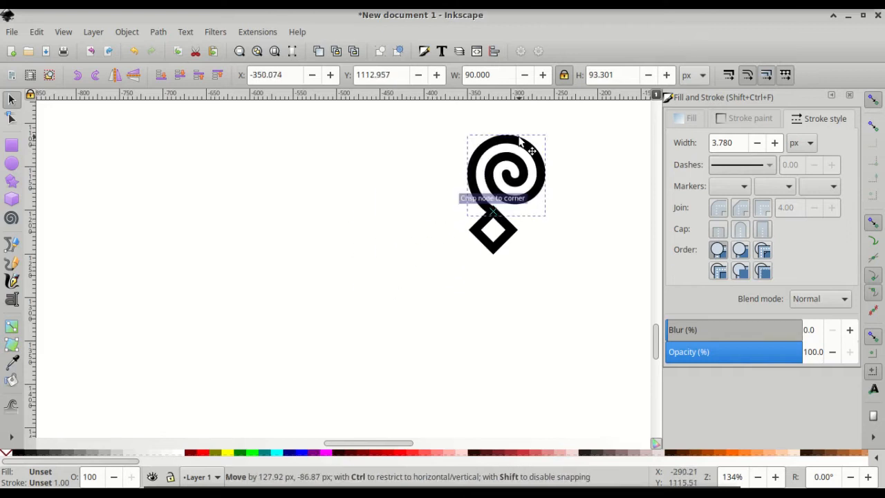
pyautogui.moveTo(521, 142); pyautogui.dragTo(522, 142)
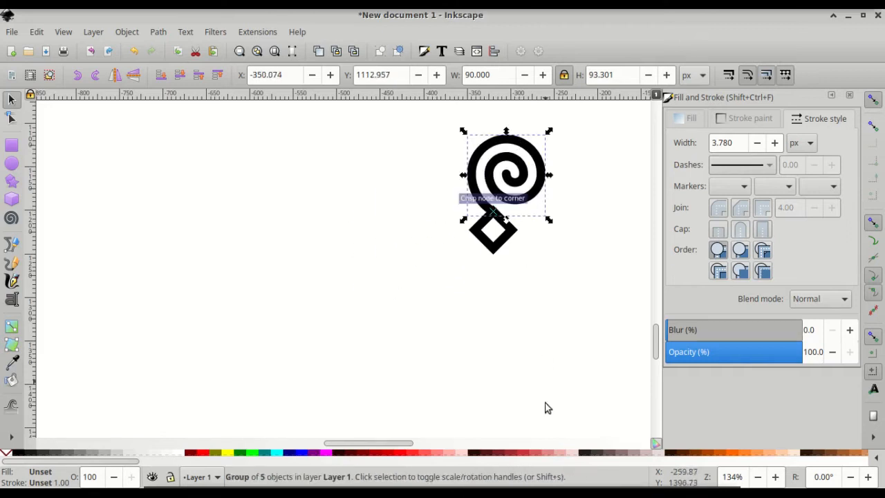
pyautogui.click(538, 390)
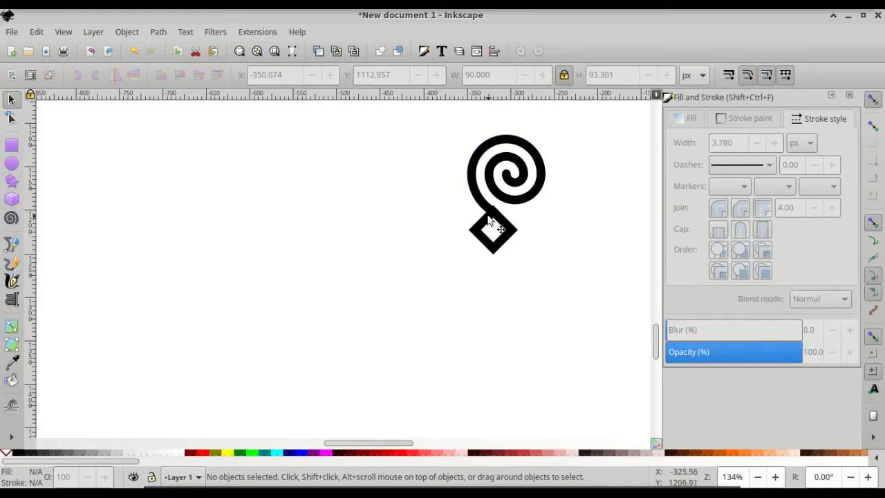
# - Inspect the joint between spiral and diamond and, inside the group, the stroke settings of the spiral's upper outer arc
pyautogui.keyDown('ctrl'); pyautogui.scroll(3, 489, 211); pyautogui.keyUp('ctrl')
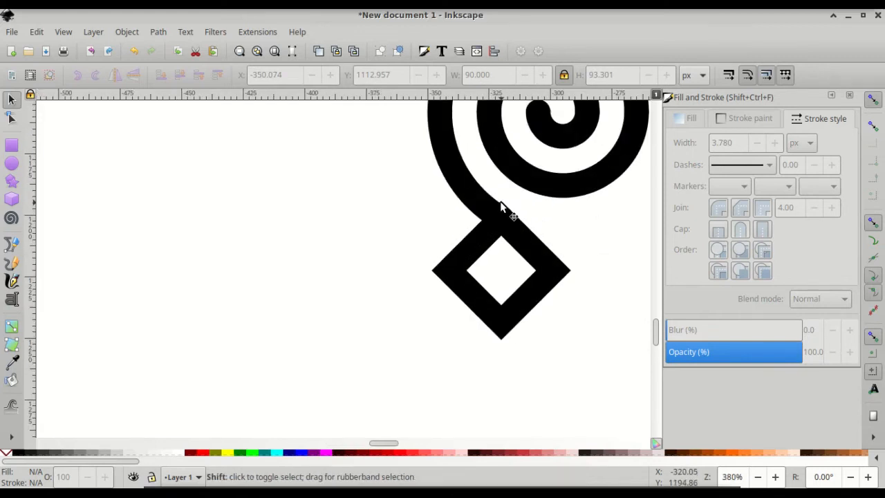
pyautogui.hscroll(5, 449, 206)
pyautogui.scroll(4, 387, 200)
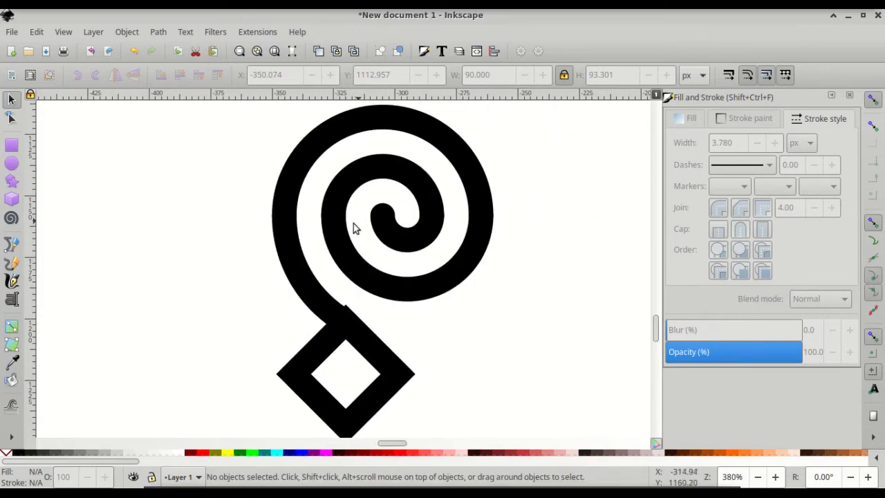
pyautogui.doubleClick(340, 228)
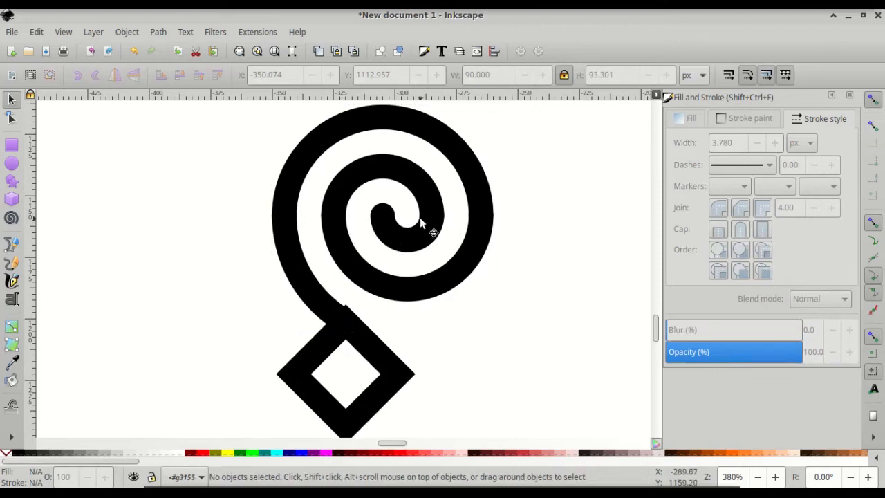
pyautogui.click(468, 166)
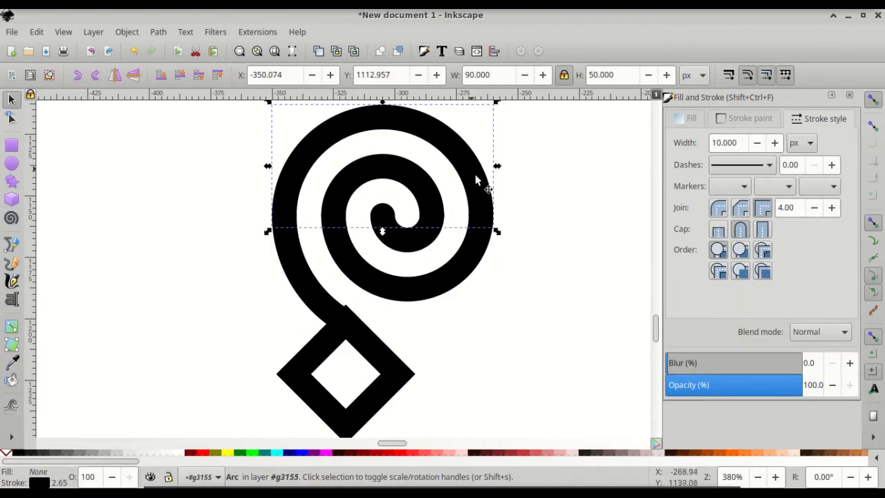
pyautogui.doubleClick(605, 291)
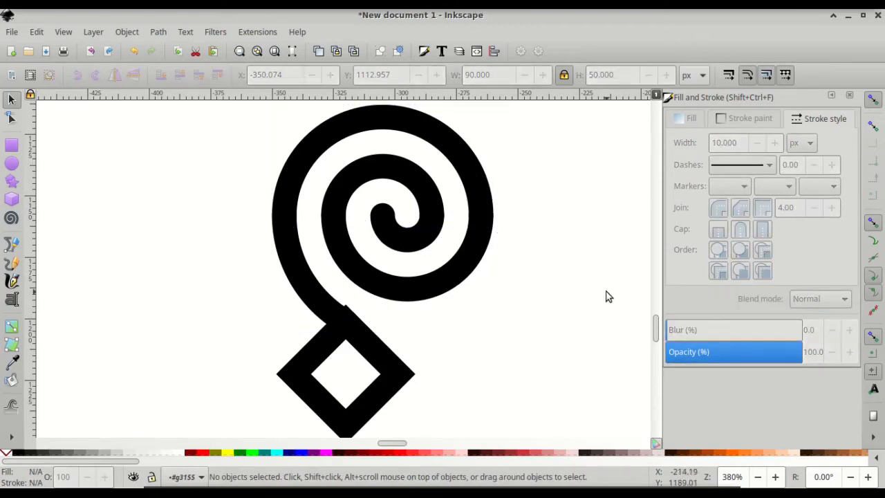
# - Rotate the spiral group 15° clockwise
pyautogui.click(456, 160)
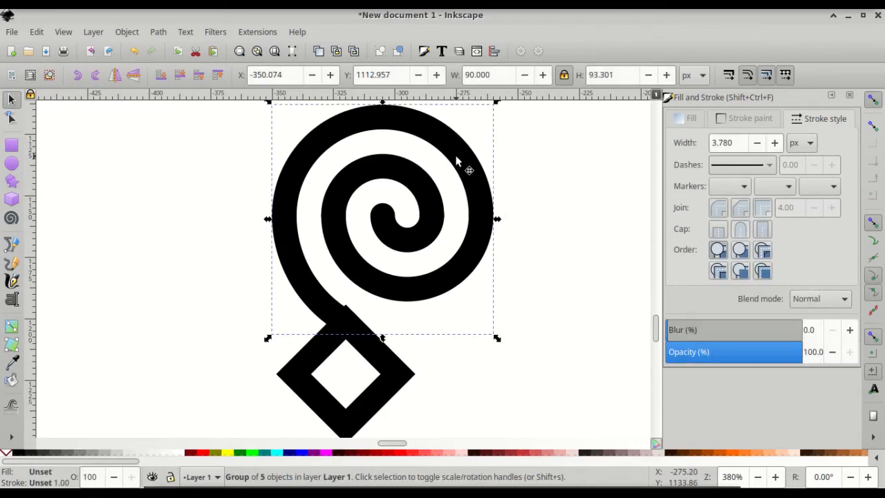
pyautogui.scroll(2, 461, 161)
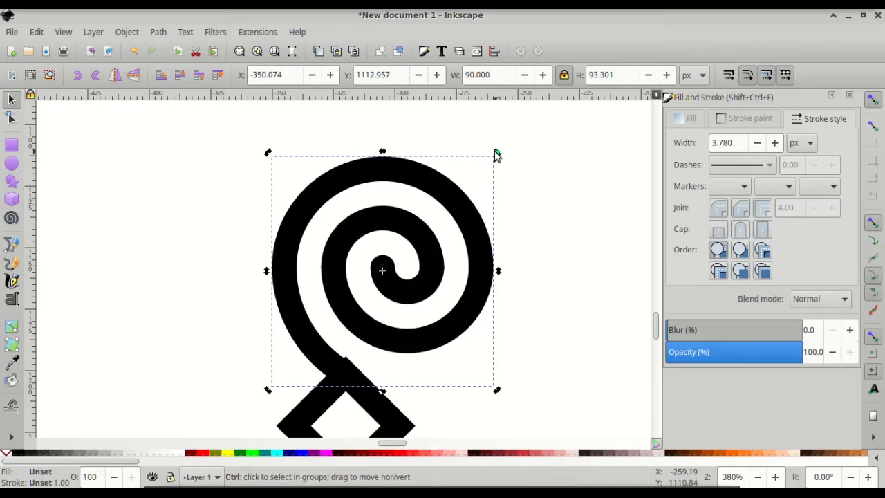
pyautogui.moveTo(495, 150); pyautogui.dragTo(513, 184)
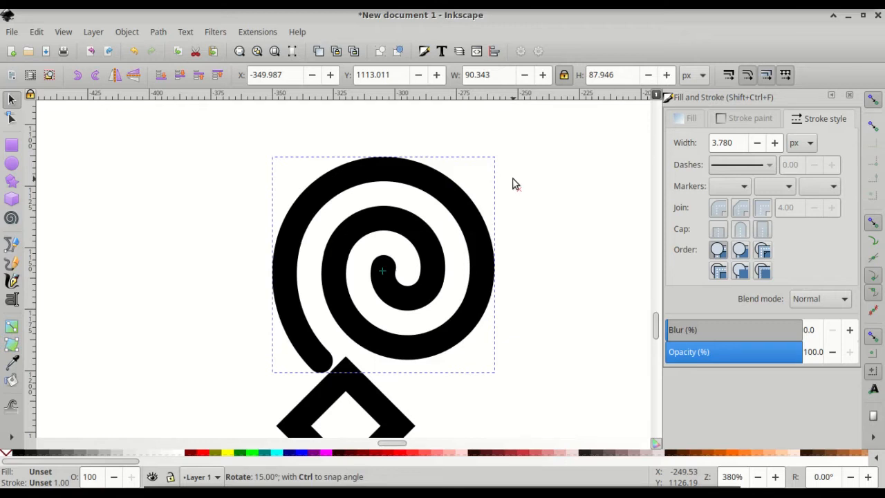
pyautogui.moveTo(513, 179); pyautogui.dragTo(510, 180)
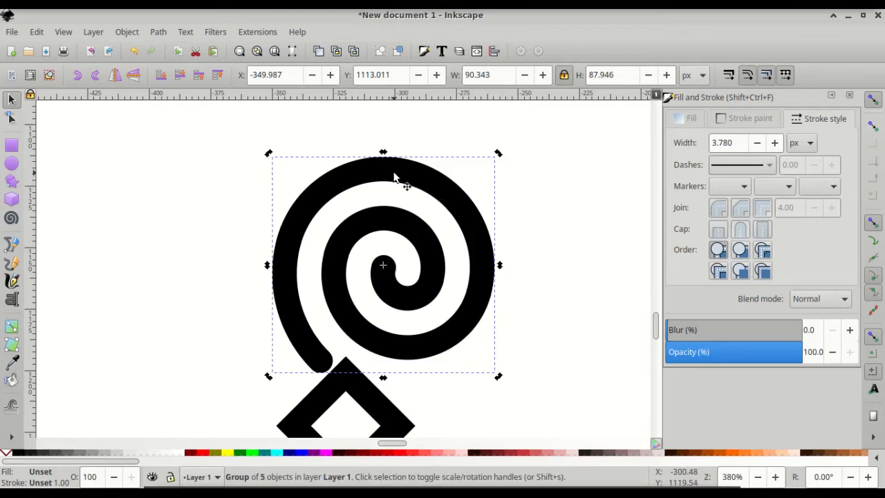
# - Move the rotated spiral group so its tail end snaps back onto the diamond's top corner
pyautogui.moveTo(393, 177); pyautogui.dragTo(421, 184)
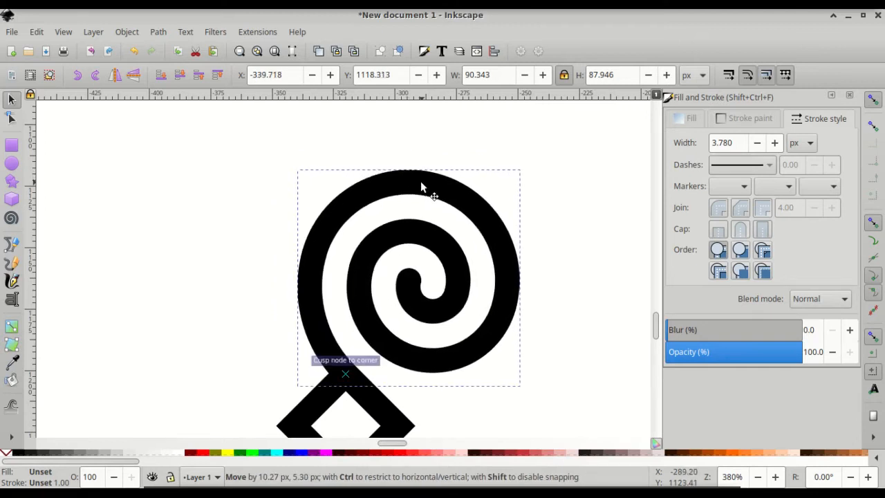
pyautogui.moveTo(420, 181); pyautogui.dragTo(420, 181)
pyautogui.scroll(-2, 331, 377)
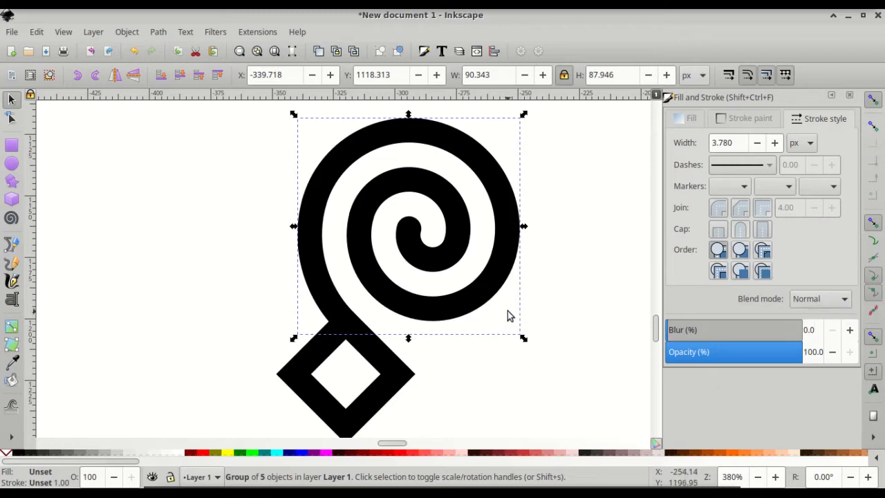
# - Duplicate the spiral group, rotate the copy 90° clockwise, and snap its tail end onto the diamond's right corner
pyautogui.scroll(-1, 508, 316)
pyautogui.keyDown('ctrl'); pyautogui.scroll(-2, 472, 243); pyautogui.keyUp('ctrl')
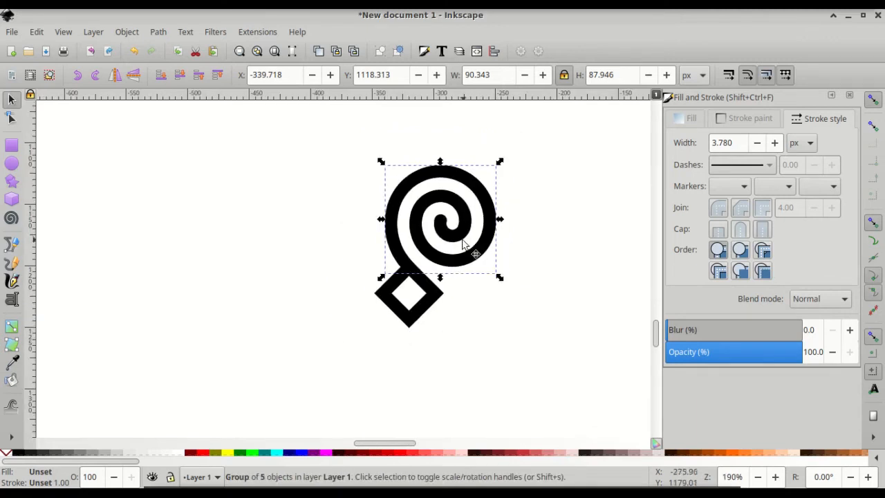
pyautogui.moveTo(472, 243); pyautogui.dragTo(595, 267)
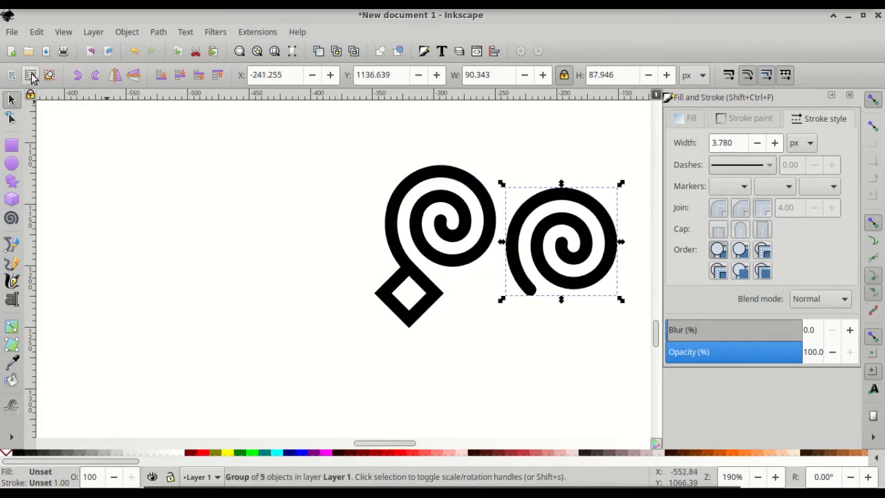
pyautogui.click(95, 78)
pyautogui.moveTo(527, 204); pyautogui.dragTo(456, 279)
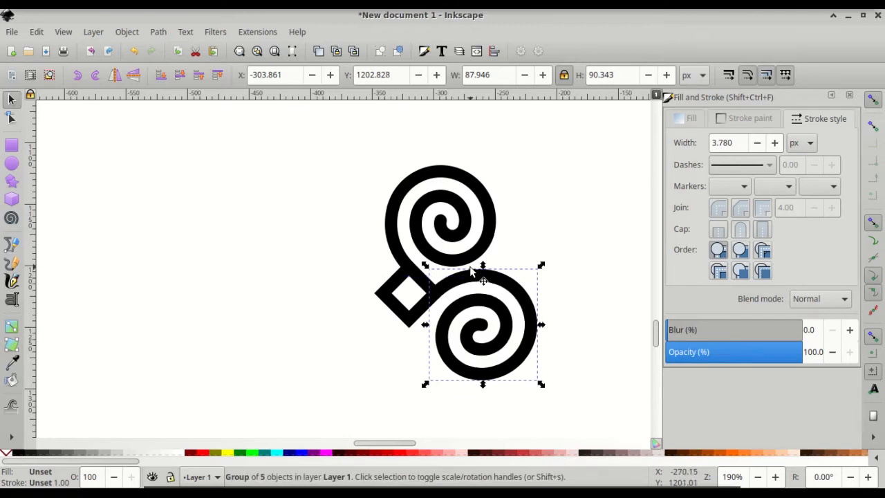
# - Add two more spiral duplicates, each turned a further 90° clockwise, with tail ends snapped to the diamond's bottom and left corners
pyautogui.click(96, 78)
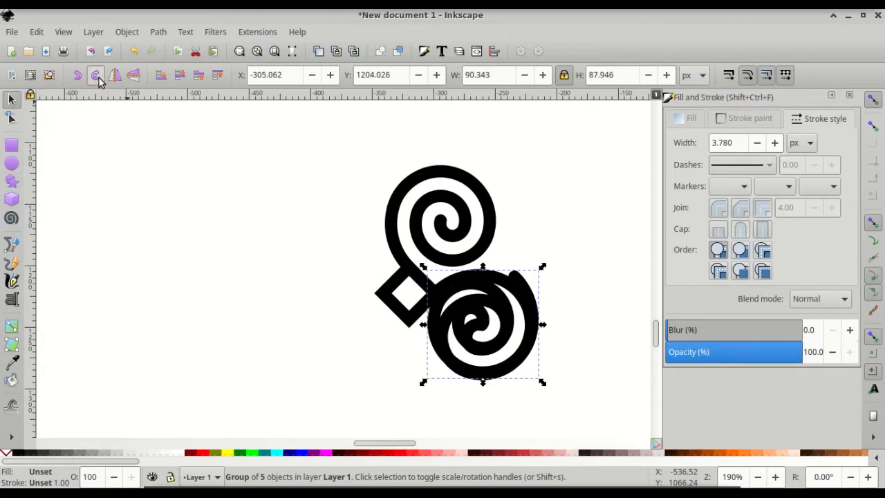
pyautogui.moveTo(499, 311); pyautogui.dragTo(402, 348)
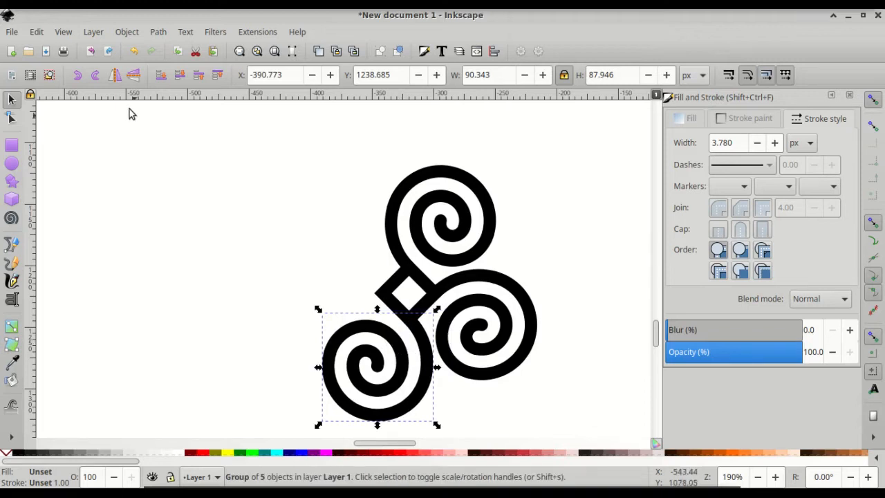
pyautogui.click(97, 75)
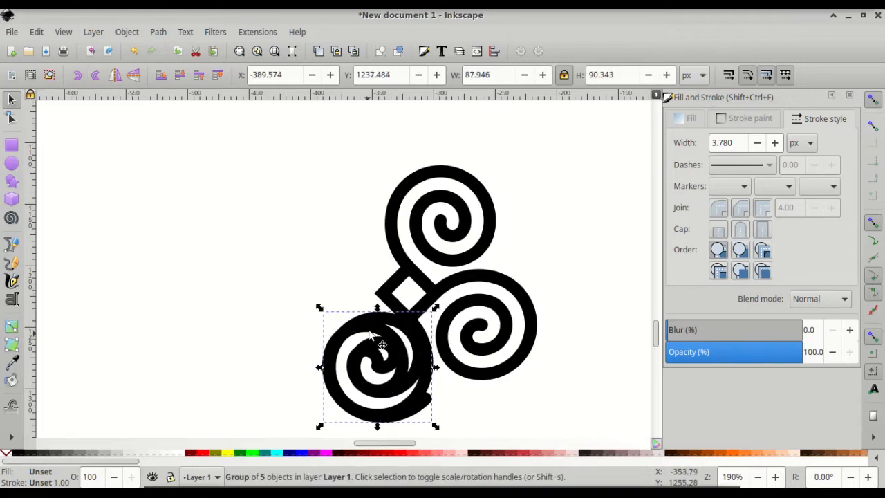
pyautogui.moveTo(378, 342); pyautogui.dragTo(330, 238)
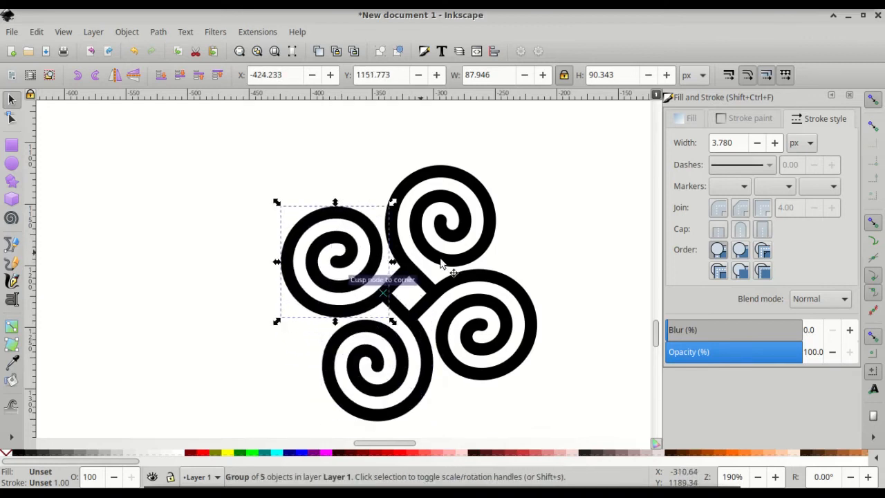
pyautogui.press('ctrl')
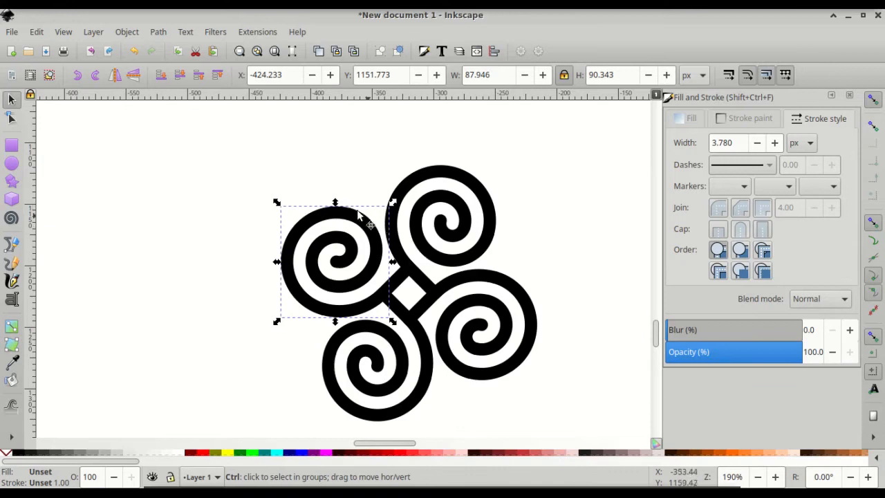
# - Ungroup all four spirals into separate arcs together with the diamond
pyautogui.moveTo(234, 131); pyautogui.dragTo(595, 439)
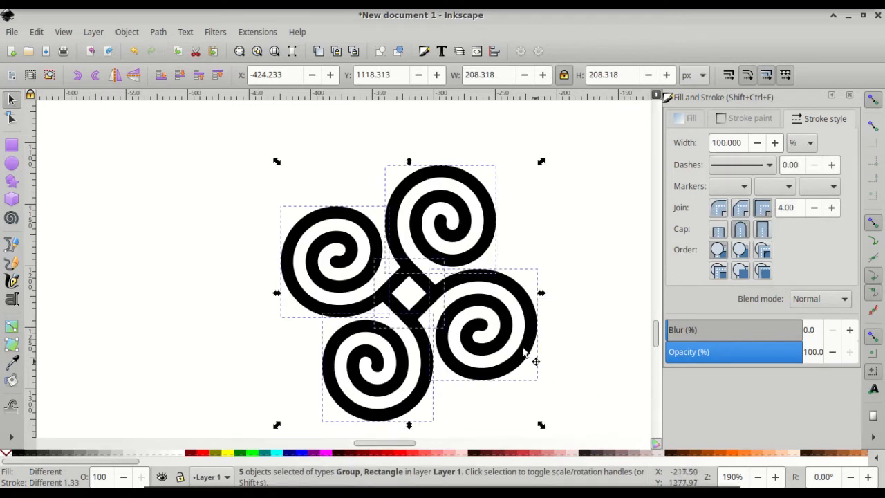
pyautogui.press('ctrl')
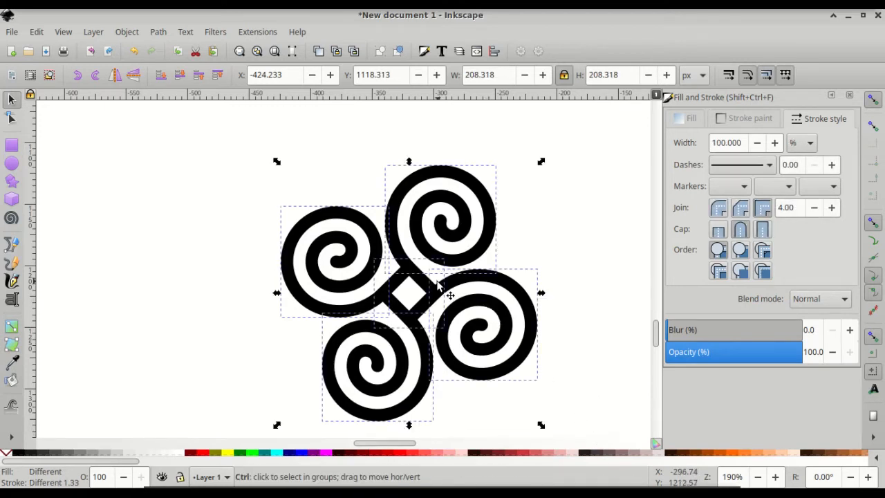
pyautogui.scroll(-2, 437, 281)
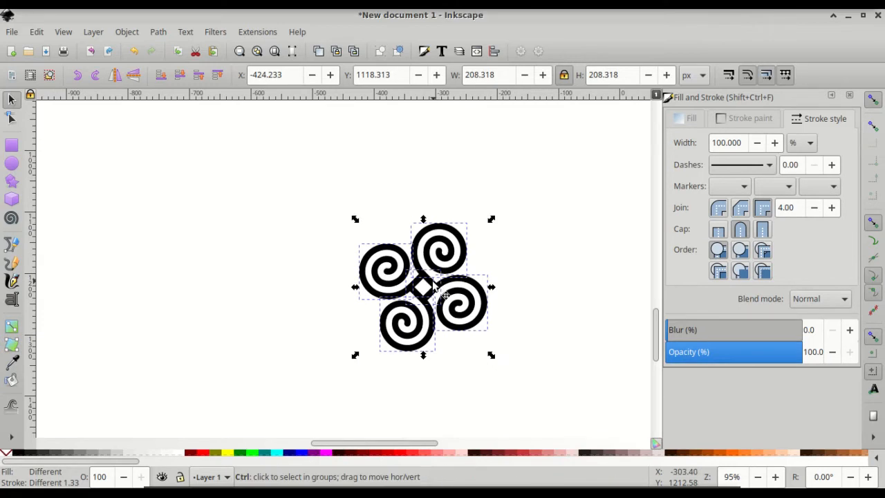
pyautogui.press('shift')
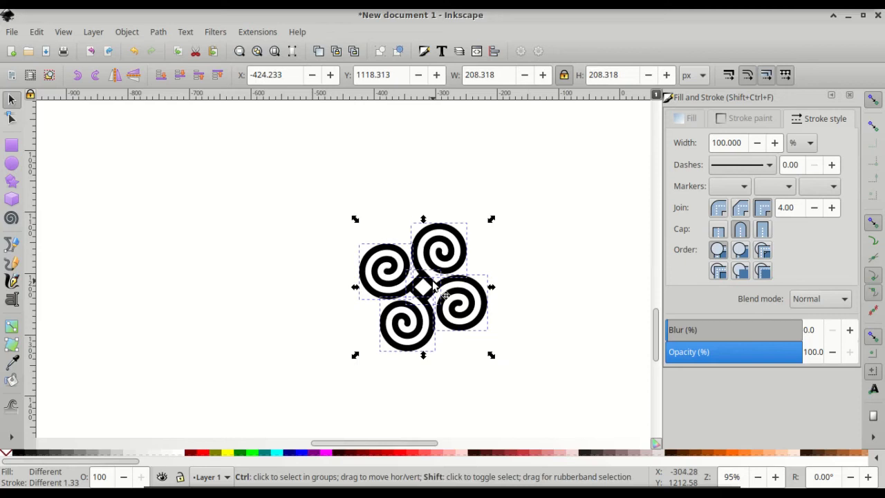
pyautogui.hotkey('ctrl', 'shift', 'g')
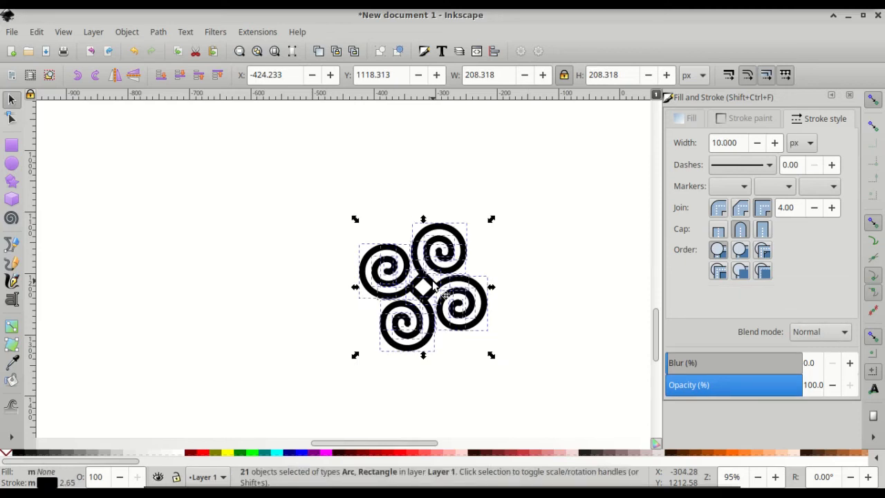
# - Convert the strokes of all arcs and the diamond to paths and unite them into one path
pyautogui.click(159, 33)
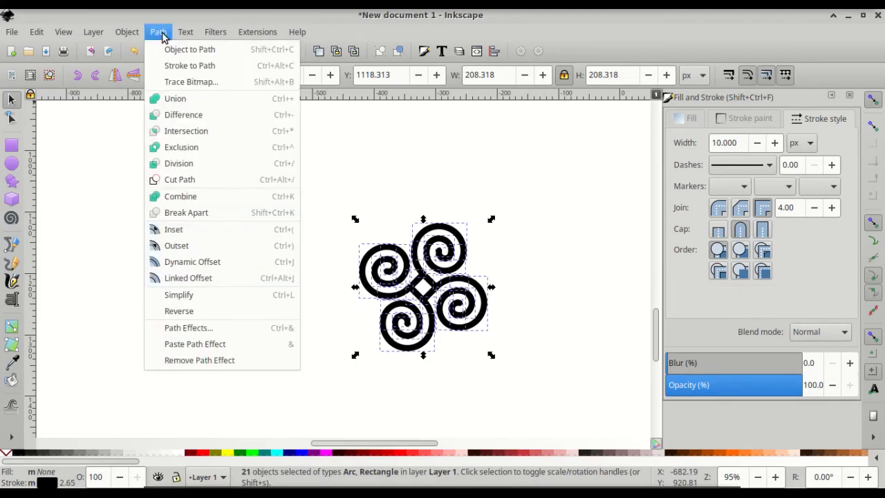
pyautogui.click(173, 65)
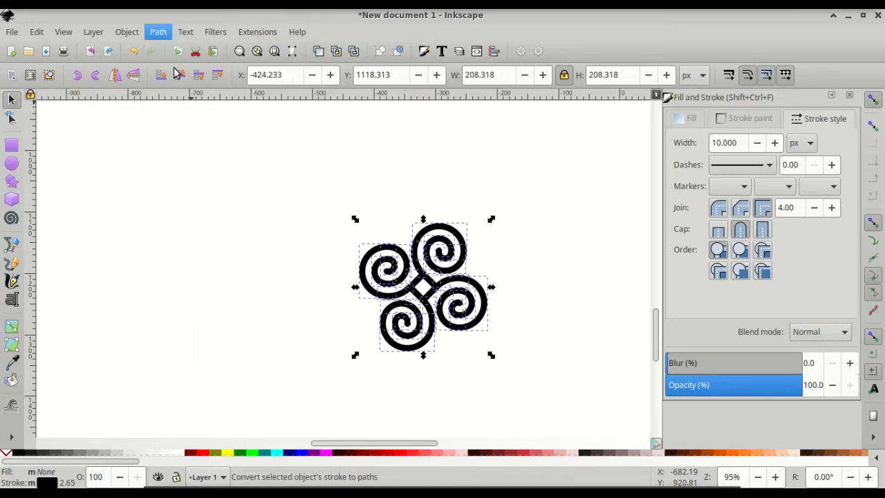
pyautogui.click(159, 33)
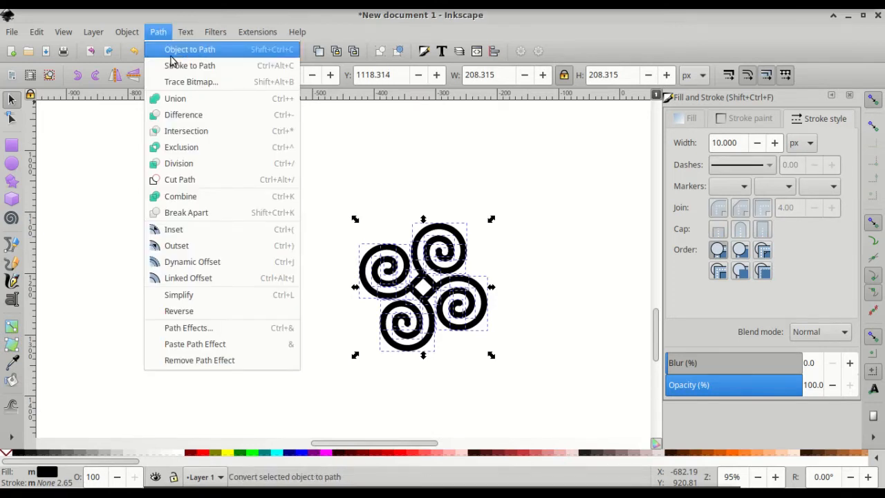
pyautogui.click(190, 98)
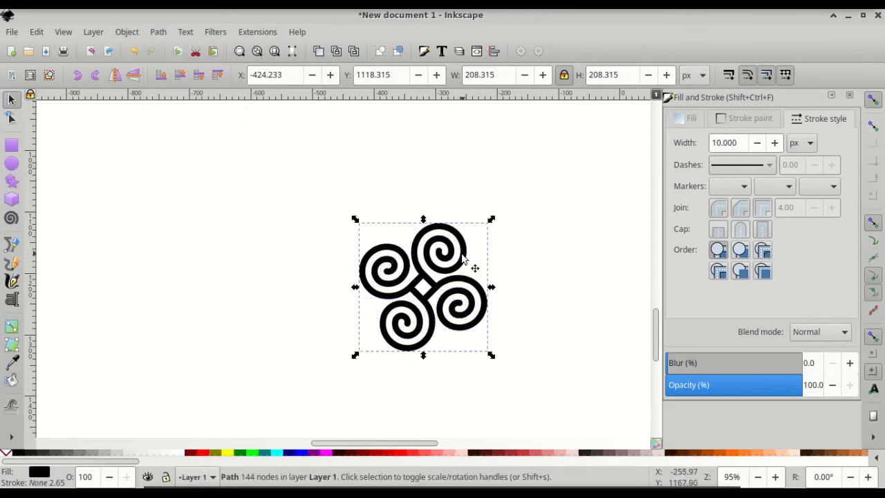
# - Move the united four-spiral design slightly left and scale it proportionally about its centre to about 711 px wide
pyautogui.moveTo(439, 251); pyautogui.dragTo(410, 246)
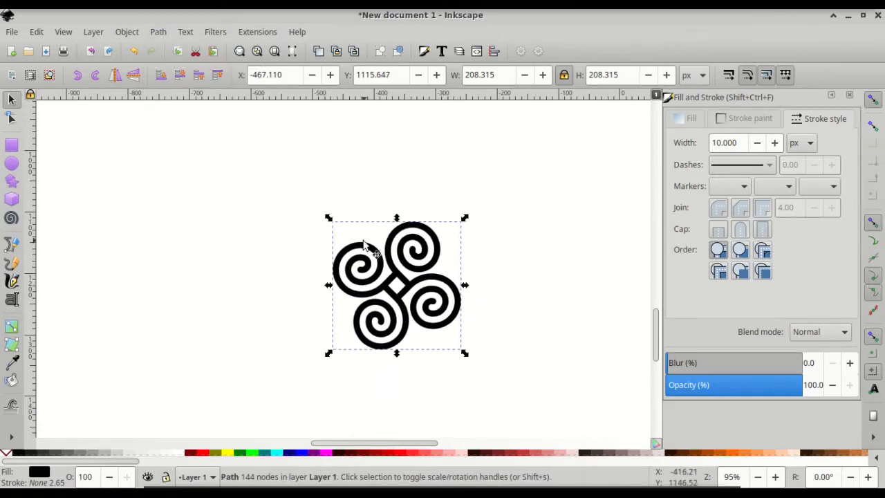
pyautogui.scroll(-4, 364, 246)
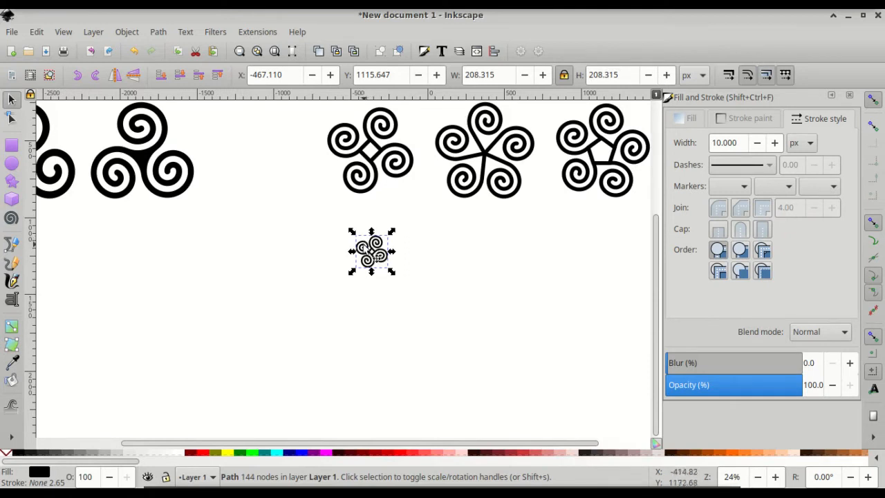
pyautogui.moveTo(370, 256); pyautogui.dragTo(448, 322)
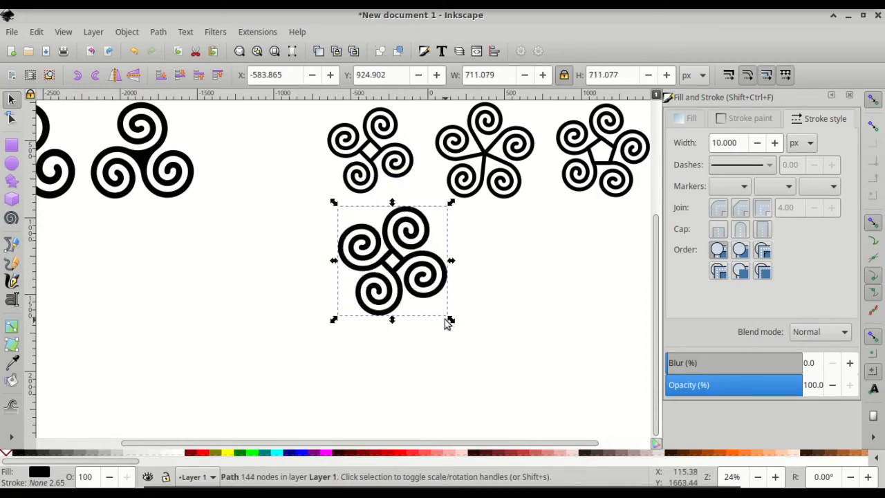
pyautogui.press('ctrl')
pyautogui.scroll(2, 388, 249)
pyautogui.scroll(-2, 388, 247)
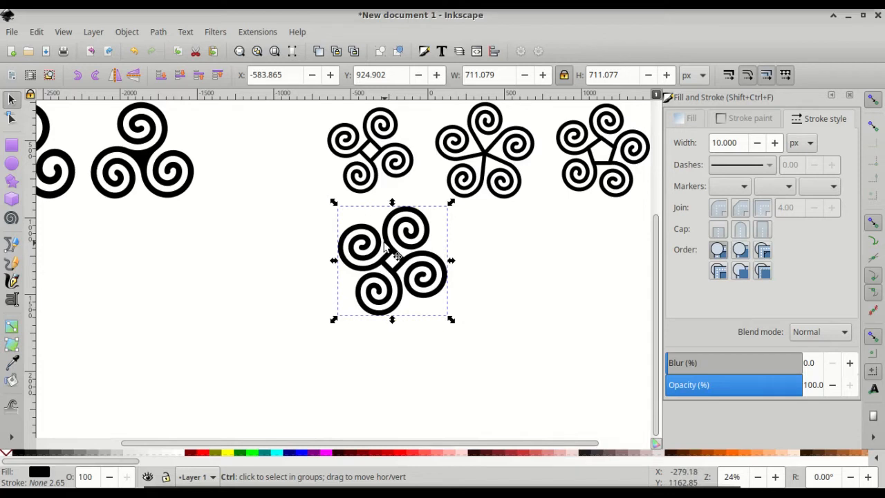
# - Undo the scaling, union, path conversion and ungrouping, back to before the fourth spiral was moved to the diamond's left corner
pyautogui.hotkey('ctrl', 'z')
pyautogui.hotkey('ctrl', 'z')
pyautogui.hotkey('ctrl', 'z')
pyautogui.hotkey('ctrl', 'z')
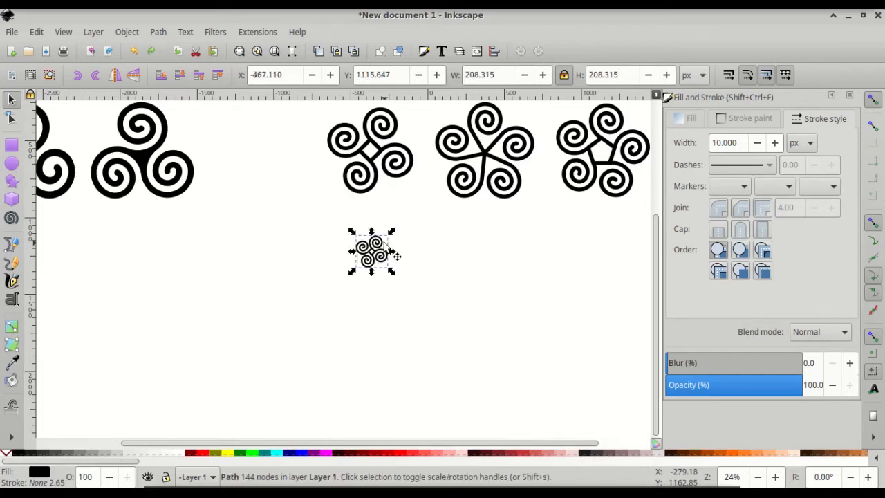
pyautogui.hotkey('ctrl', 'z')
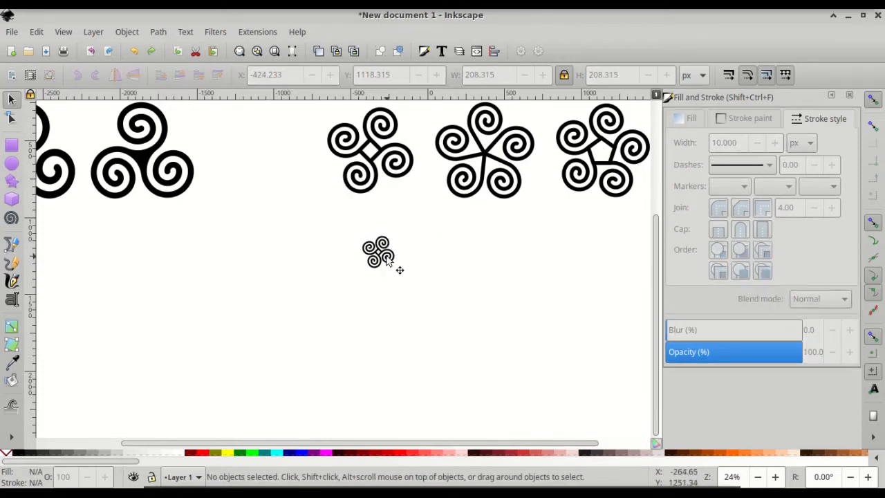
pyautogui.hotkey('ctrl', 'z')
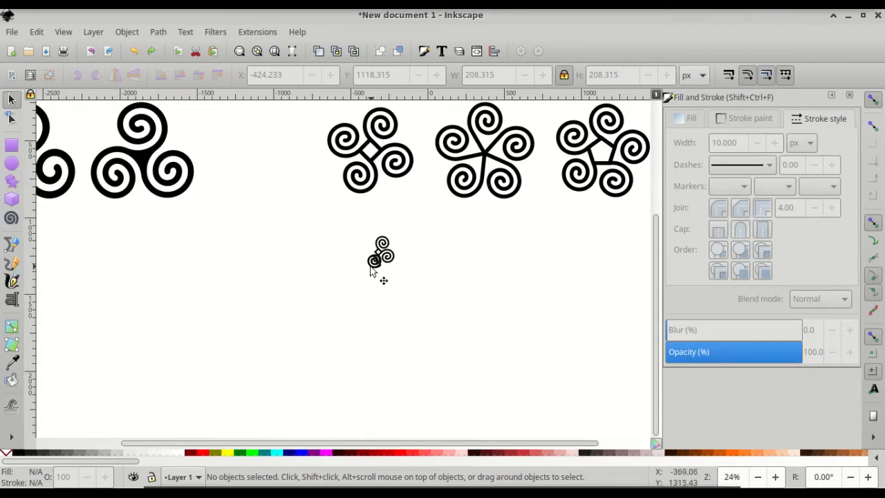
# - Move the fourth spiral off the bottom-left spiral onto empty canvas left of the design and copy it to the clipboard
pyautogui.keyDown('ctrl'); pyautogui.scroll(5, 373, 266); pyautogui.keyUp('ctrl')
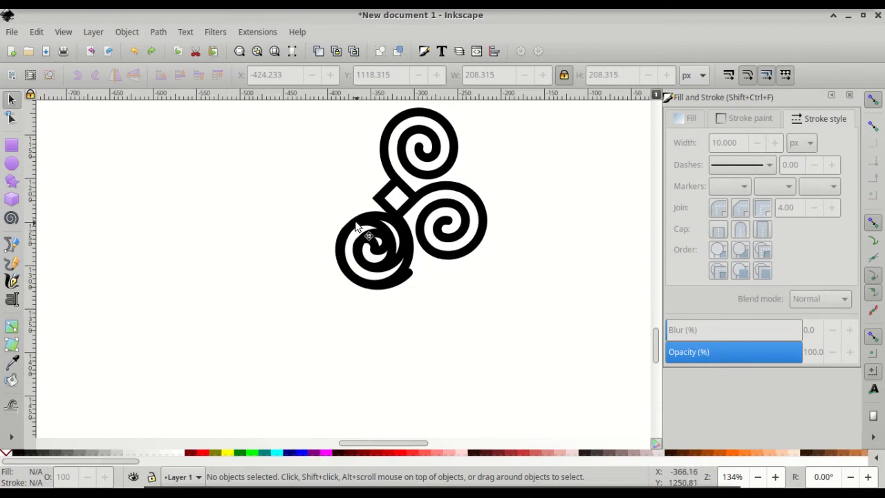
pyautogui.moveTo(346, 230); pyautogui.dragTo(217, 262)
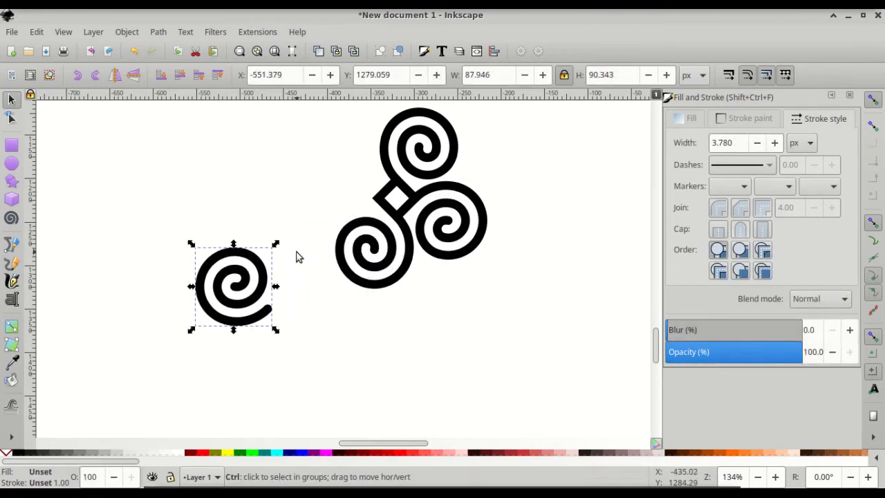
pyautogui.rightClick(250, 258)
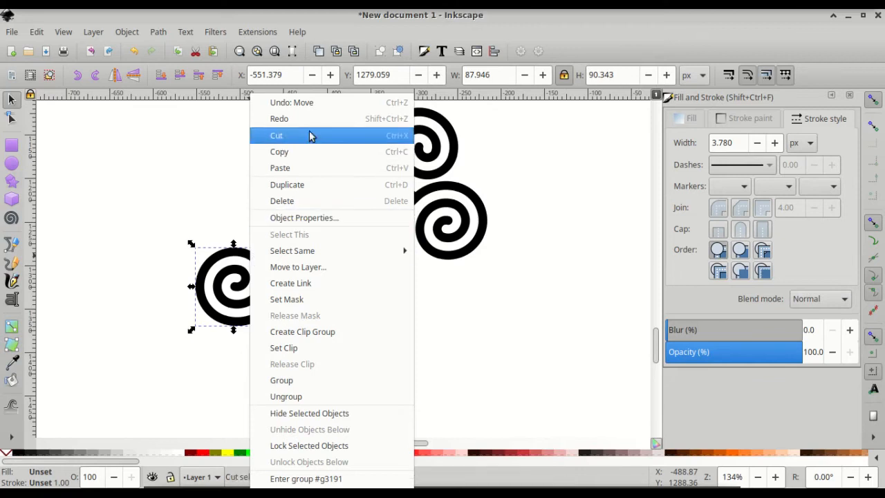
pyautogui.click(309, 156)
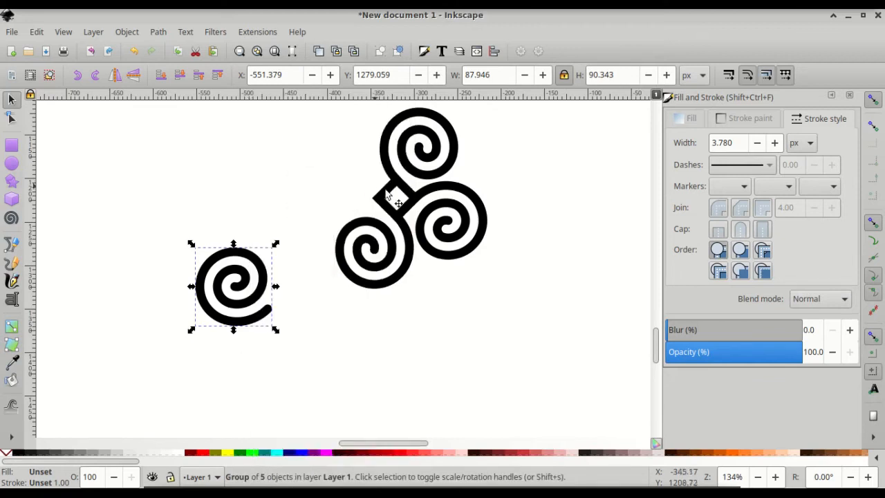
pyautogui.press('ctrl')
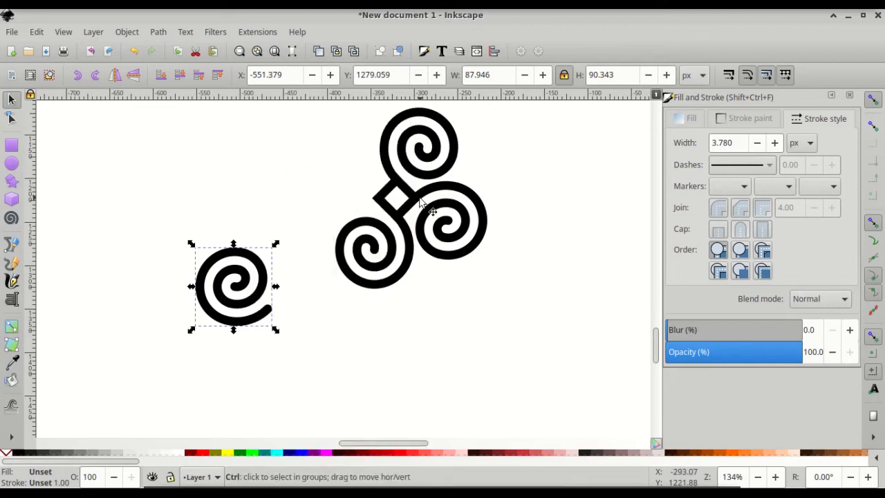
# - Attach the fourth spiral to the diamond's left corner and place a duplicate of it on empty canvas left of the design
pyautogui.hotkey('ctrl', 'z')
pyautogui.moveTo(366, 219); pyautogui.dragTo(324, 146)
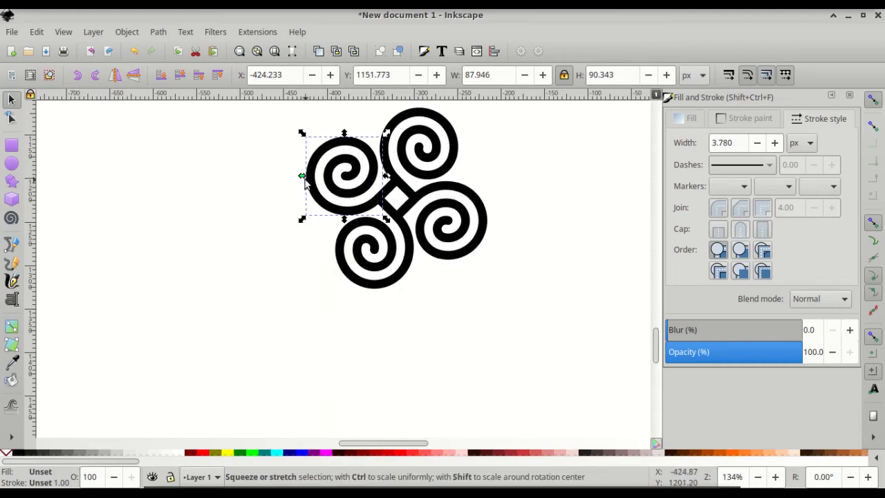
pyautogui.moveTo(329, 156)
pyautogui.mouseDown()
pyautogui.moveTo(40, 212)
pyautogui.moveTo(102, 231)
pyautogui.mouseUp()
# - Ungroup the four spirals attached to the diamond, leaving the spare spiral out of the selection
pyautogui.scroll(2, 462, 229)
pyautogui.moveTo(340, 129); pyautogui.dragTo(619, 415)
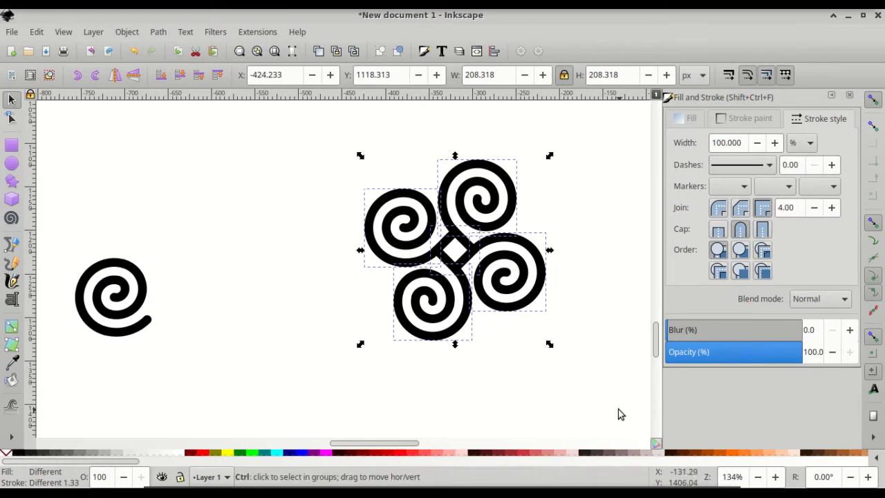
pyautogui.hotkey('ctrl', 'shift', 'g')
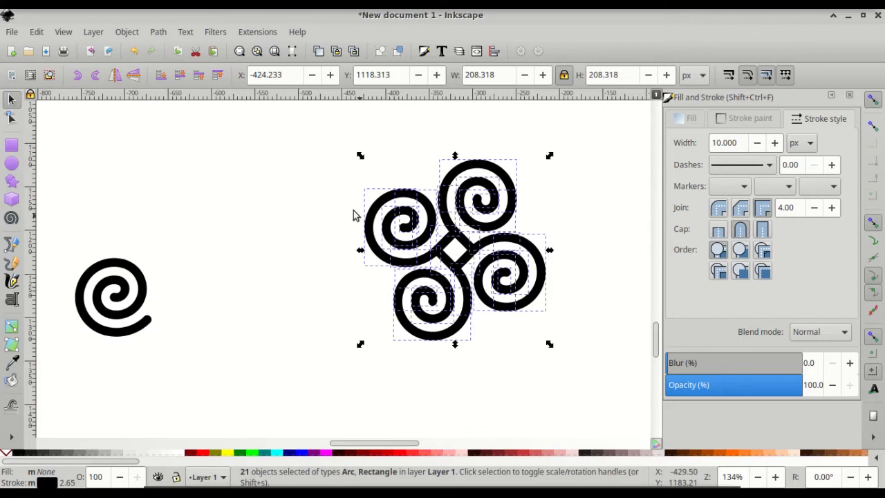
# - Convert the strokes of the ungrouped arcs and diamond to paths and unite them into a single shape
pyautogui.click(158, 33)
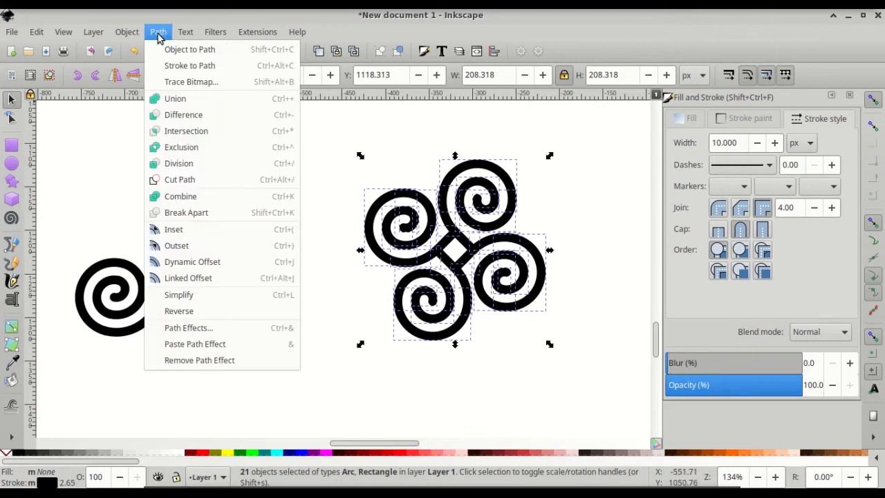
pyautogui.click(175, 66)
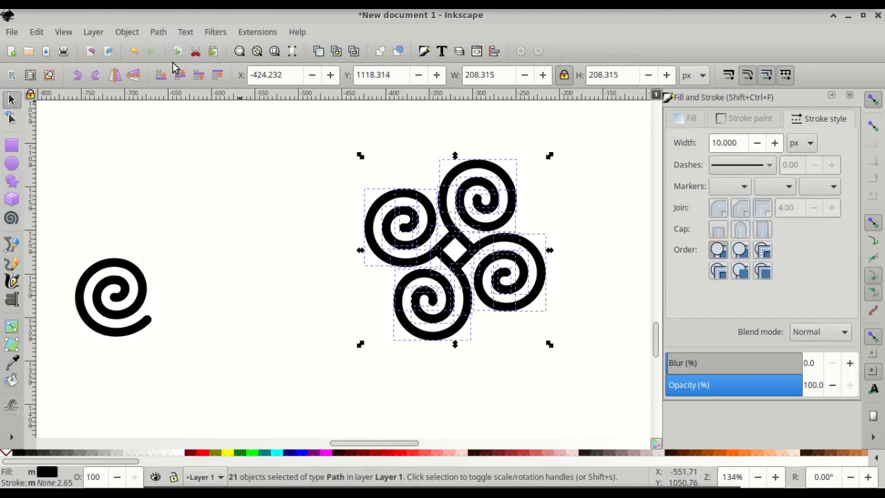
pyautogui.click(158, 32)
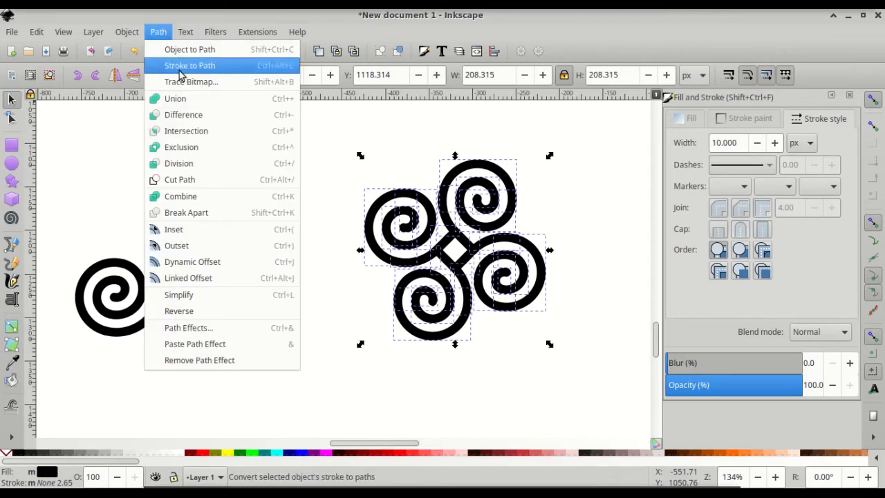
pyautogui.click(188, 97)
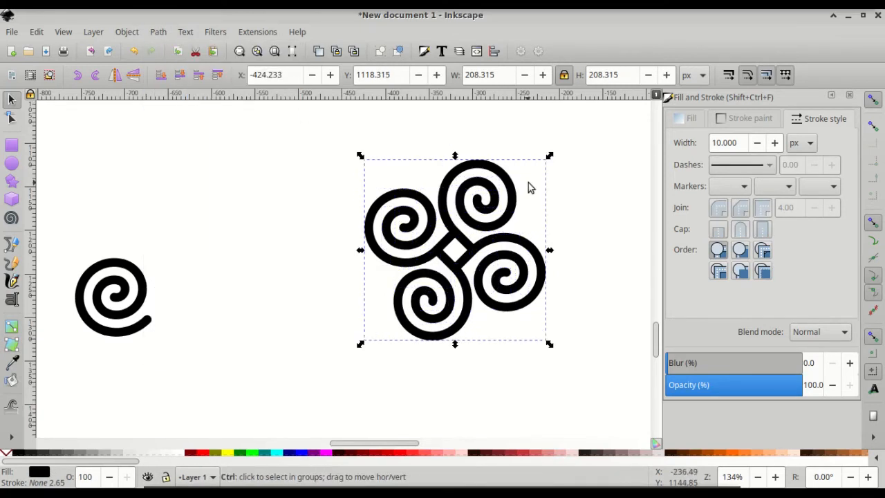
# - Move the united four-spiral design up and left, directly beneath the large four-spiral design
pyautogui.keyDown('ctrl'); pyautogui.scroll(-3, 529, 187); pyautogui.keyUp('ctrl')
pyautogui.keyDown('ctrl'); pyautogui.scroll(-2, 524, 208); pyautogui.keyUp('ctrl')
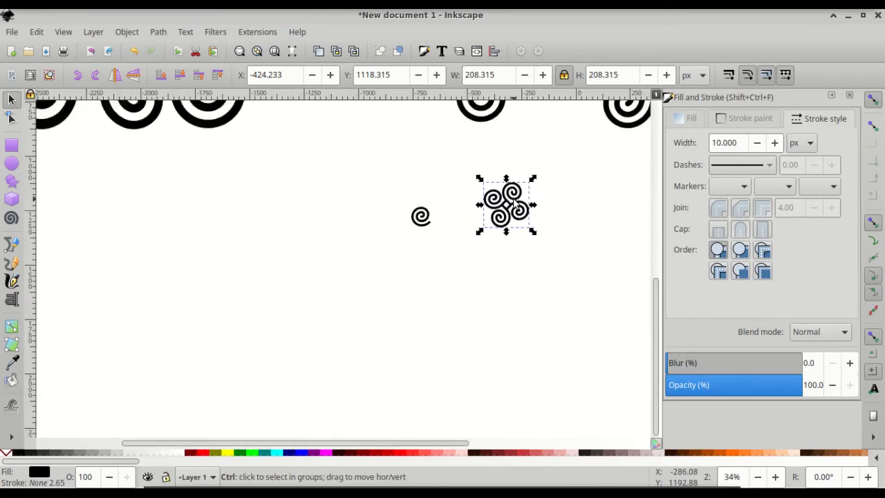
pyautogui.moveTo(514, 200); pyautogui.dragTo(487, 148)
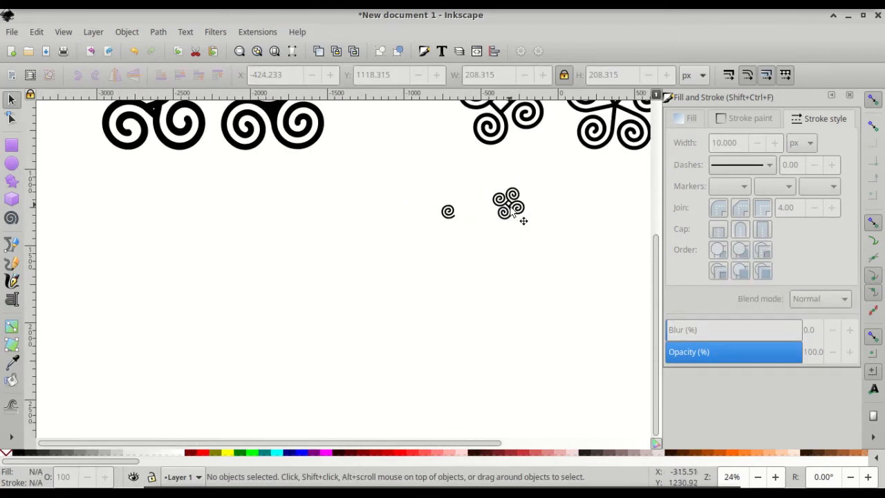
pyautogui.moveTo(515, 210); pyautogui.dragTo(498, 183)
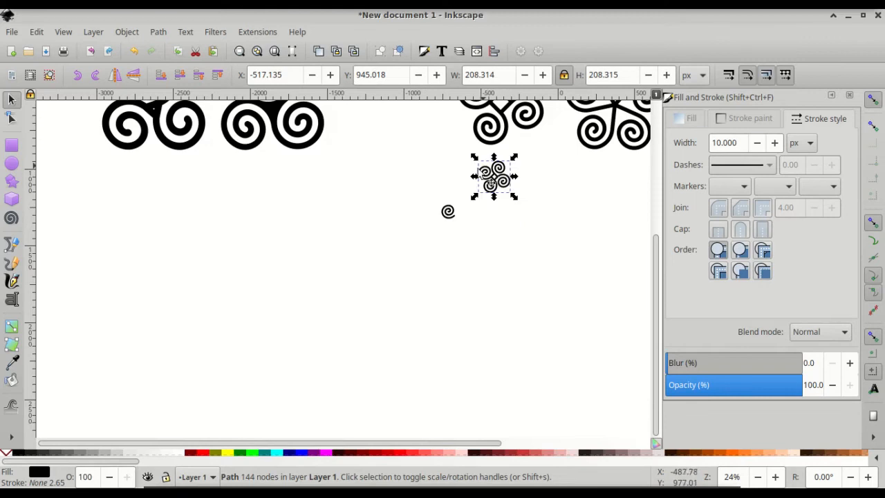
# - Move the spare spiral to the empty canvas below the five-armed design whose arms meet at a point
pyautogui.keyDown('shift'); pyautogui.hscroll(4, 458, 217); pyautogui.keyUp('shift')
pyautogui.scroll(1, 443, 207)
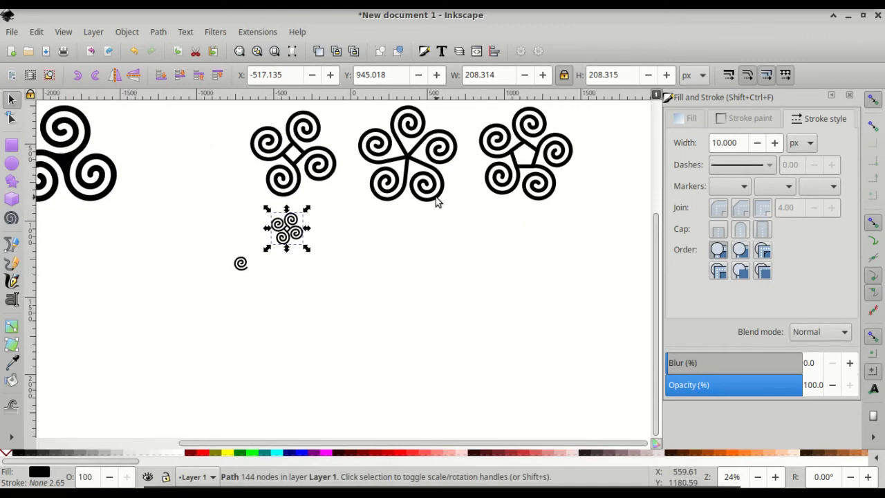
pyautogui.click(413, 155)
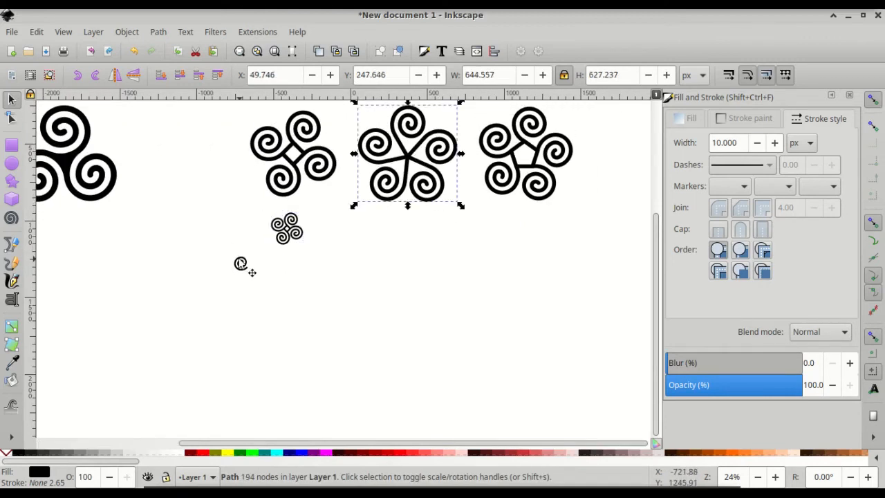
pyautogui.moveTo(242, 266); pyautogui.dragTo(382, 262)
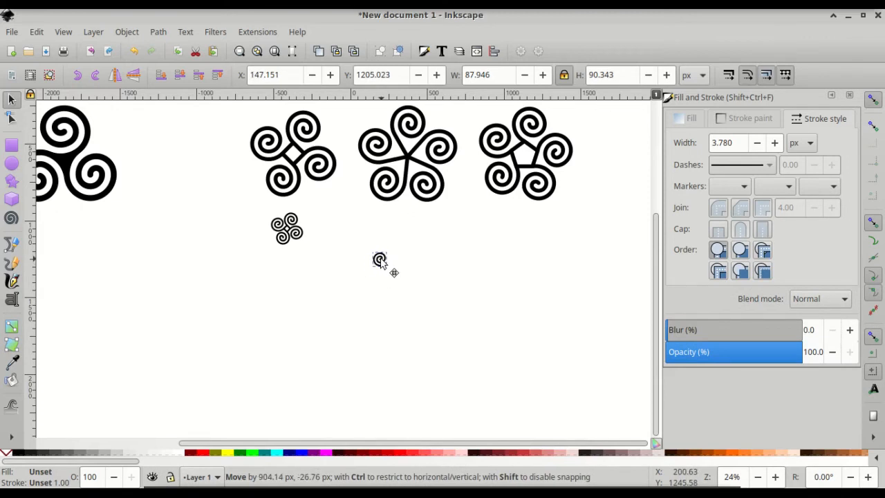
# - Draw a straight horizontal line about 160 px long to the right of the spare spiral
pyautogui.keyDown('ctrl'); pyautogui.scroll(3, 403, 155); pyautogui.keyUp('ctrl')
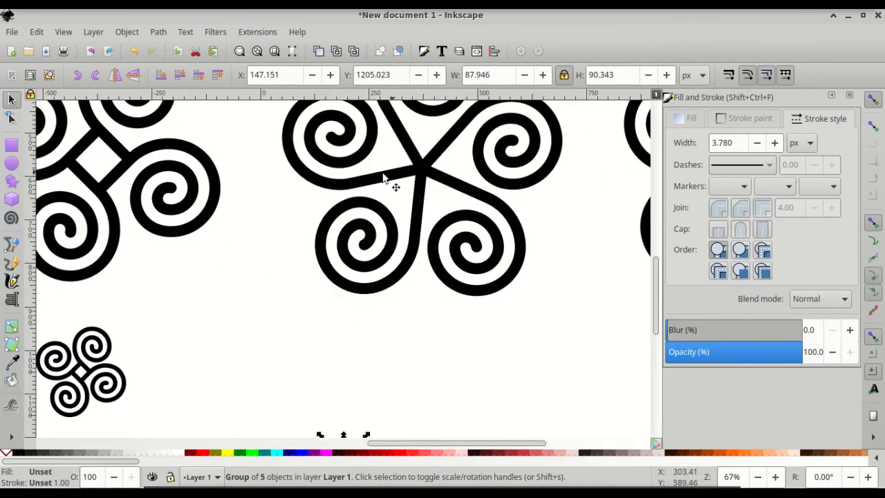
pyautogui.scroll(-5, 401, 207)
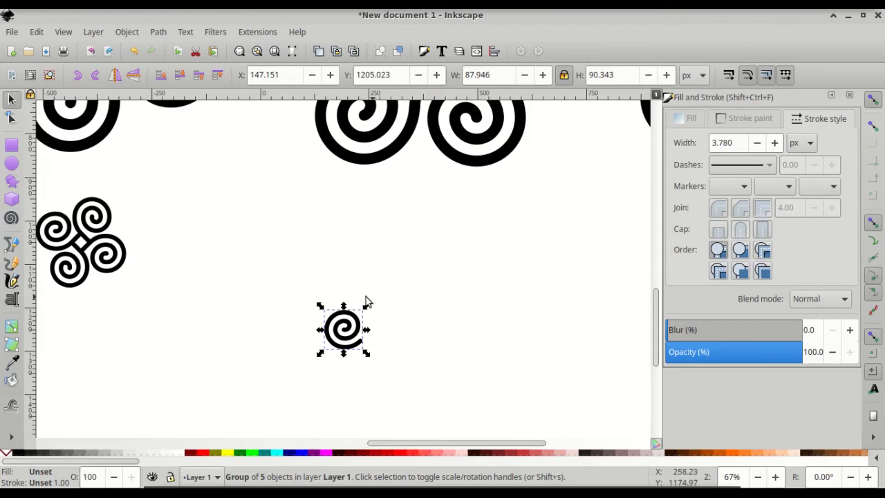
pyautogui.click(11, 245)
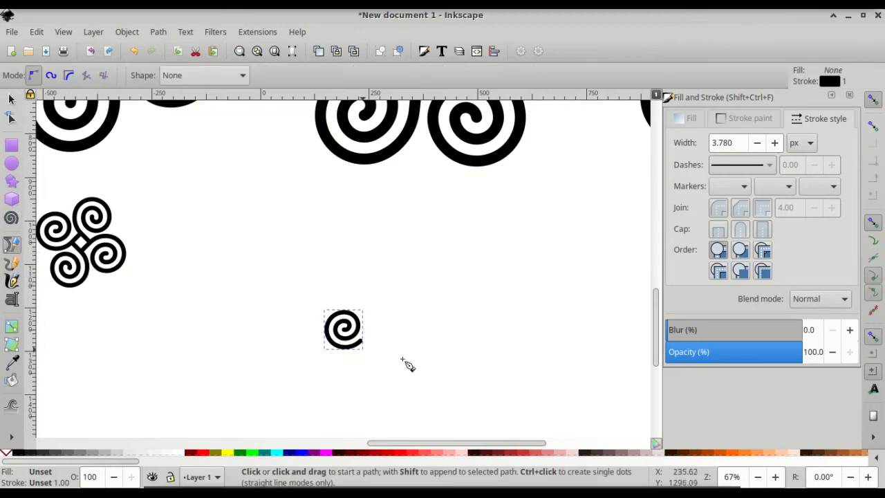
pyautogui.click(430, 323)
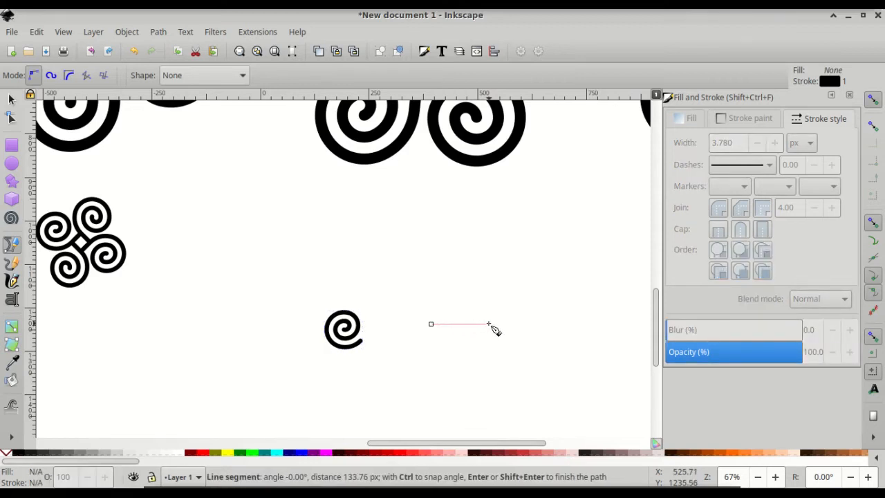
pyautogui.click(495, 324)
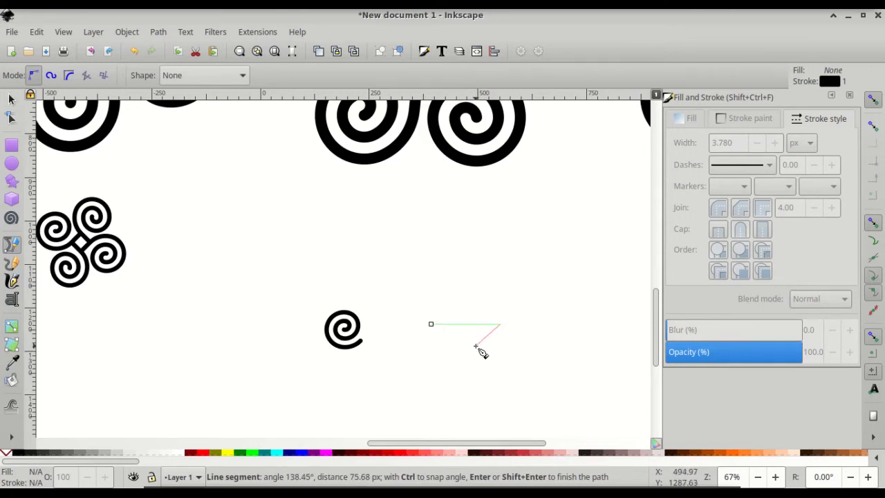
pyautogui.press('Return')
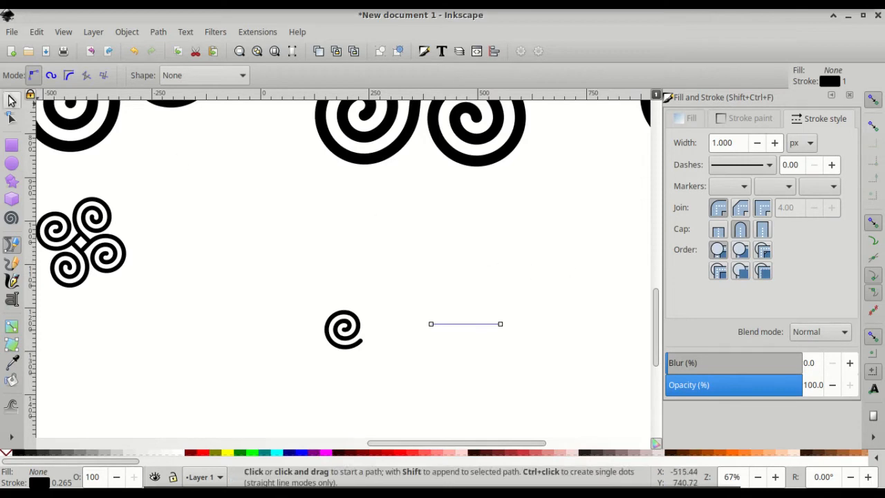
# - Set the new line's overall width to 50 px and its stroke width to 10 px
pyautogui.click(12, 100)
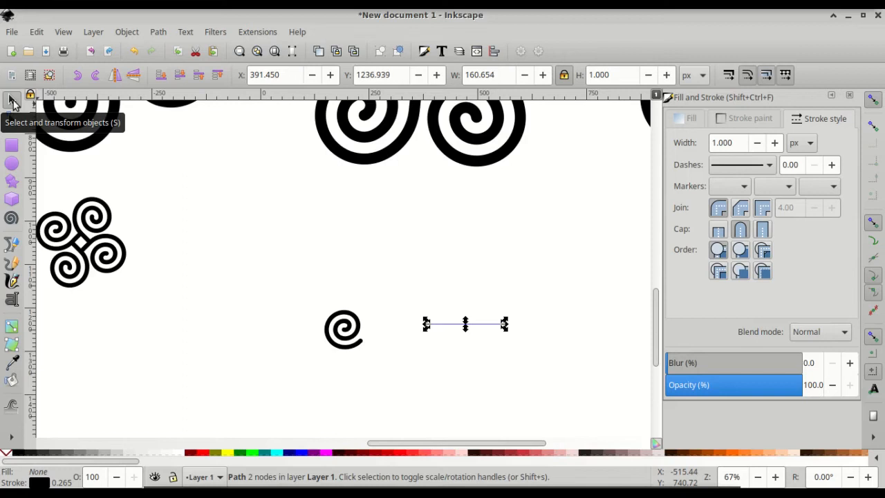
pyautogui.doubleClick(503, 78)
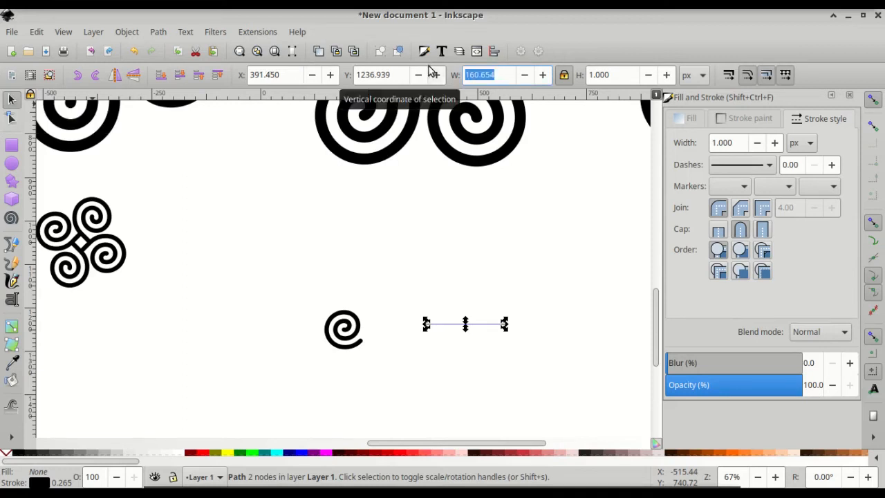
pyautogui.write('40')
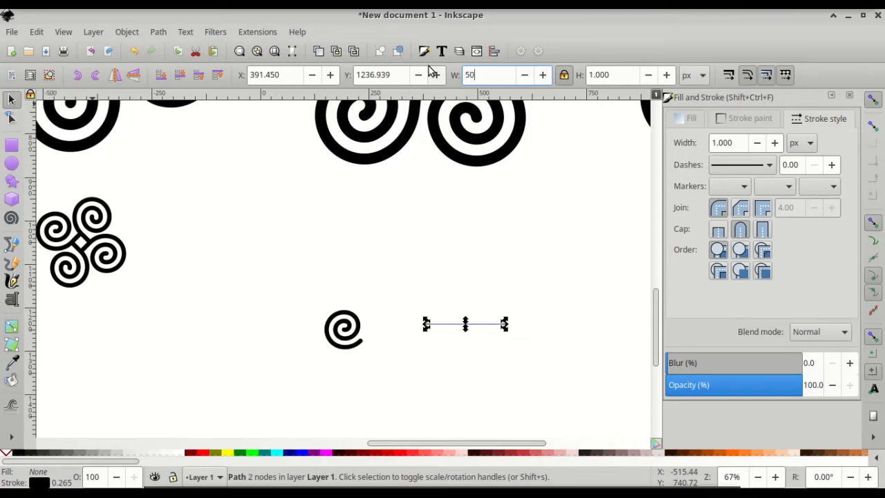
pyautogui.press('Return')
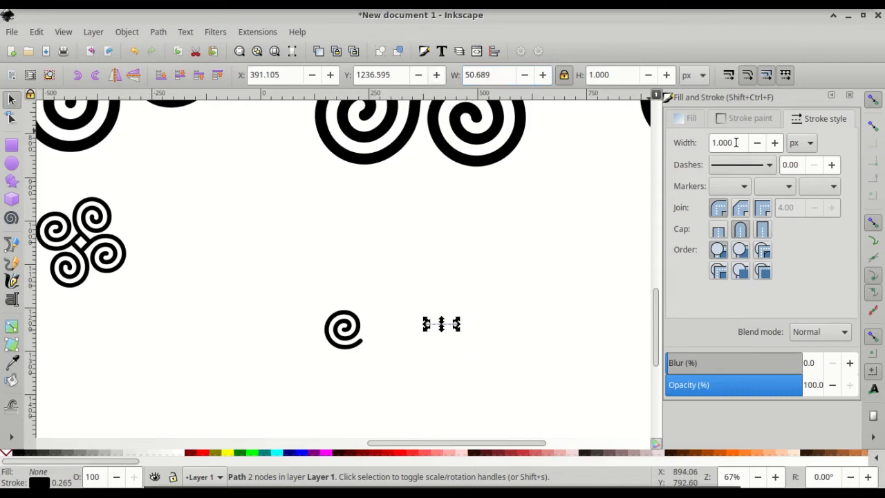
pyautogui.moveTo(738, 142); pyautogui.dragTo(712, 143)
pyautogui.press('BackSpace')
pyautogui.write('10')
pyautogui.press('Return')
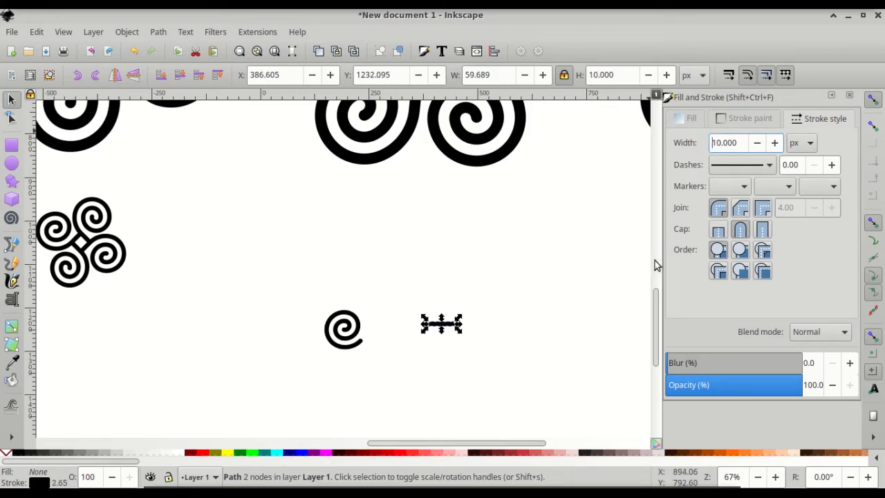
# - Rotate the short line 30° counterclockwise and snap its lower end to the spiral's open end
pyautogui.scroll(3, 435, 332)
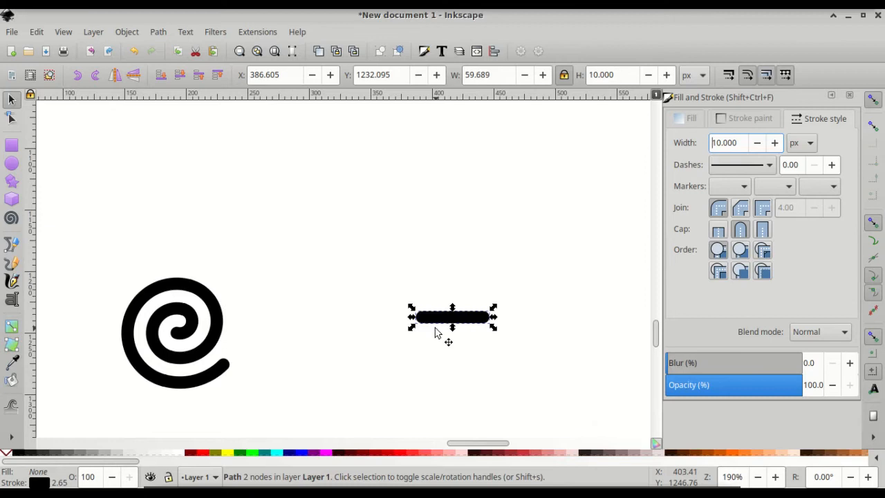
pyautogui.scroll(1, 436, 331)
pyautogui.scroll(-1, 436, 333)
pyautogui.click(433, 320)
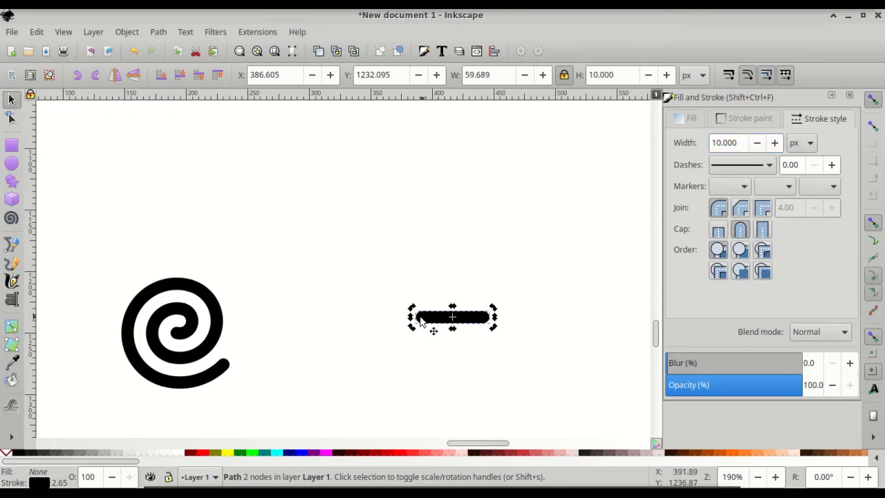
pyautogui.moveTo(491, 306); pyautogui.dragTo(483, 293)
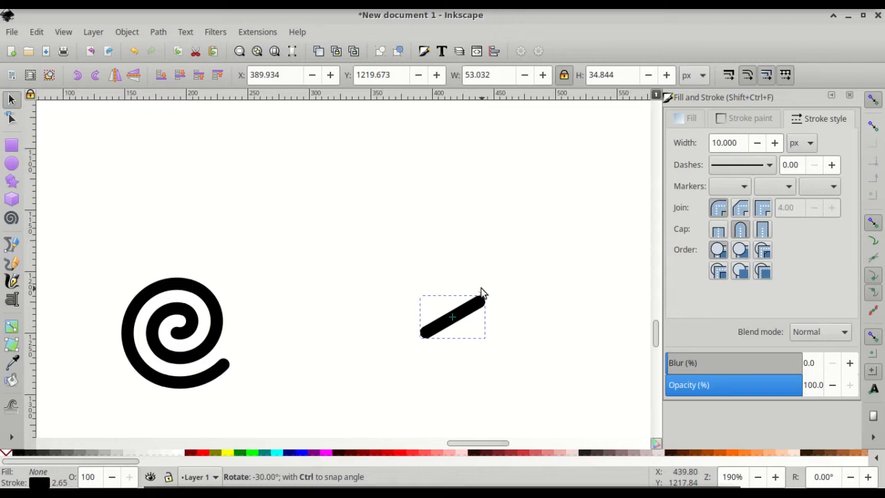
pyautogui.moveTo(482, 293); pyautogui.dragTo(264, 338)
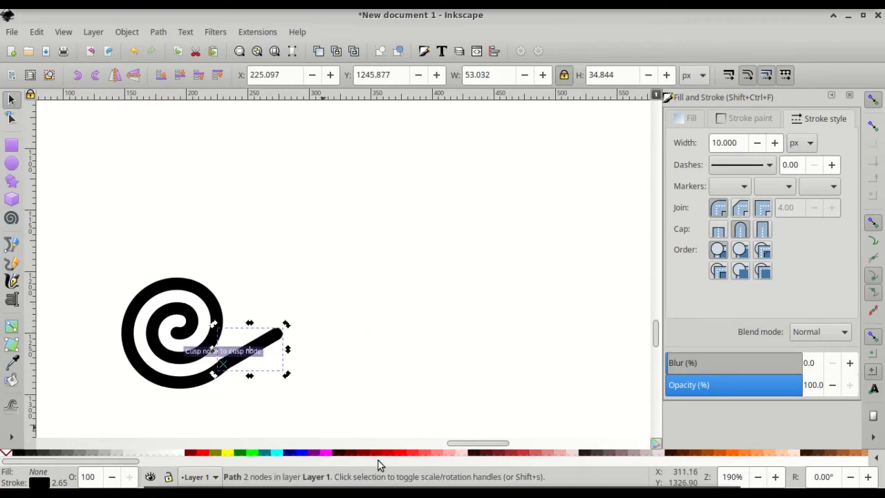
# - Rotate the attached line further to a 45° slope and snap its lower end back onto the spiral's open end
pyautogui.click(391, 395)
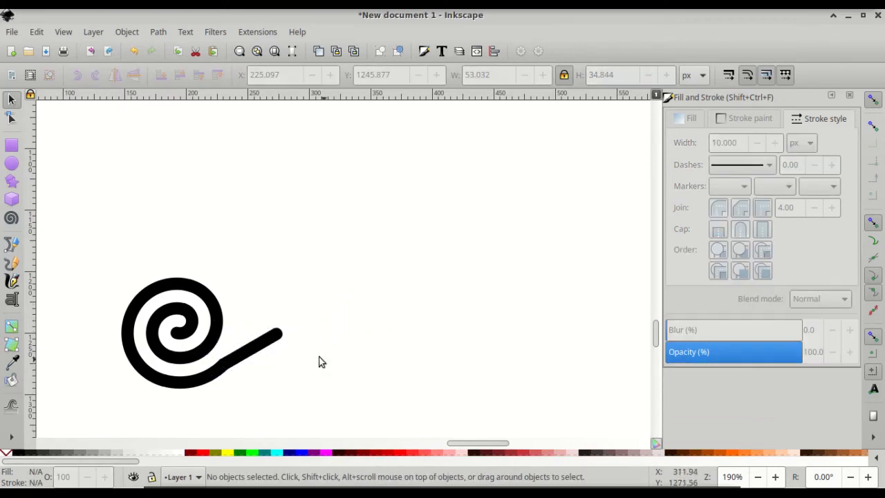
pyautogui.click(272, 338)
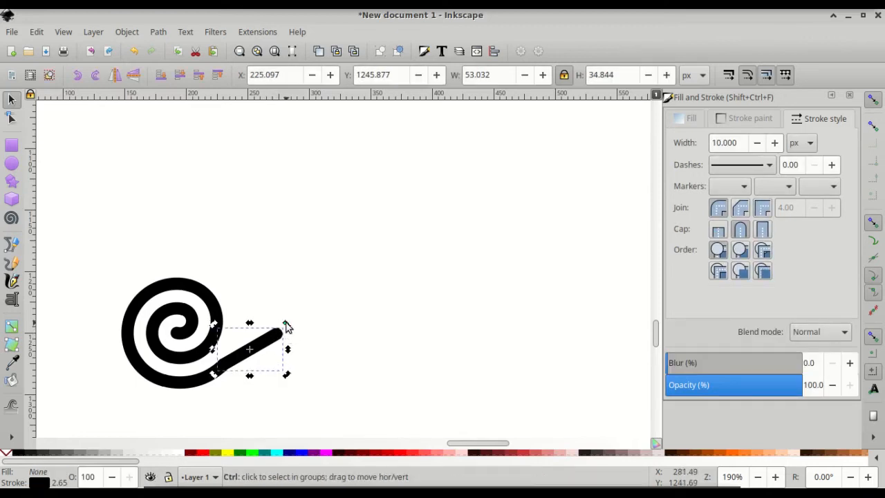
pyautogui.moveTo(286, 325); pyautogui.dragTo(264, 329)
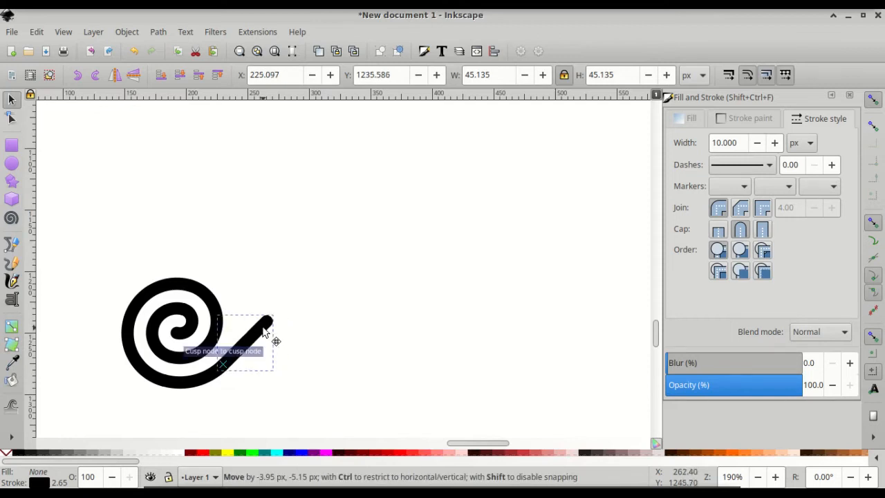
# - Duplicate the spiral with its line, move the copy above and slightly right of the original, and rotate it 90° clockwise
pyautogui.moveTo(78, 219); pyautogui.dragTo(339, 424)
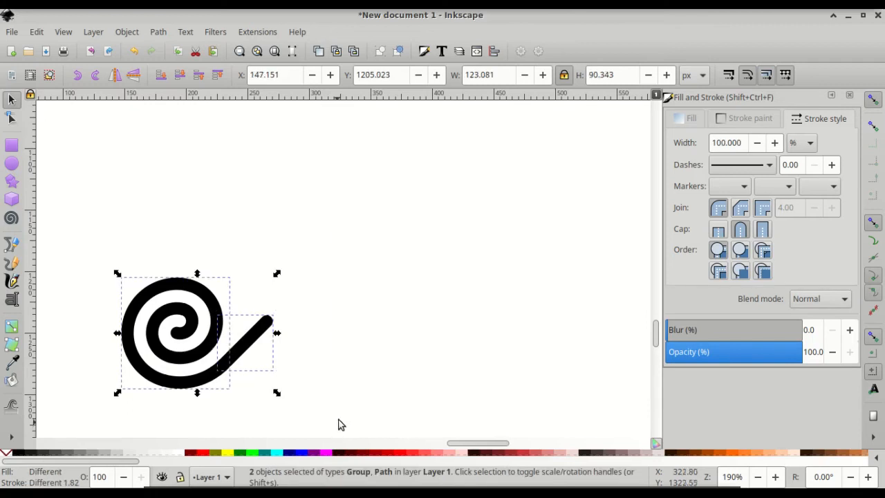
pyautogui.press('ctrl')
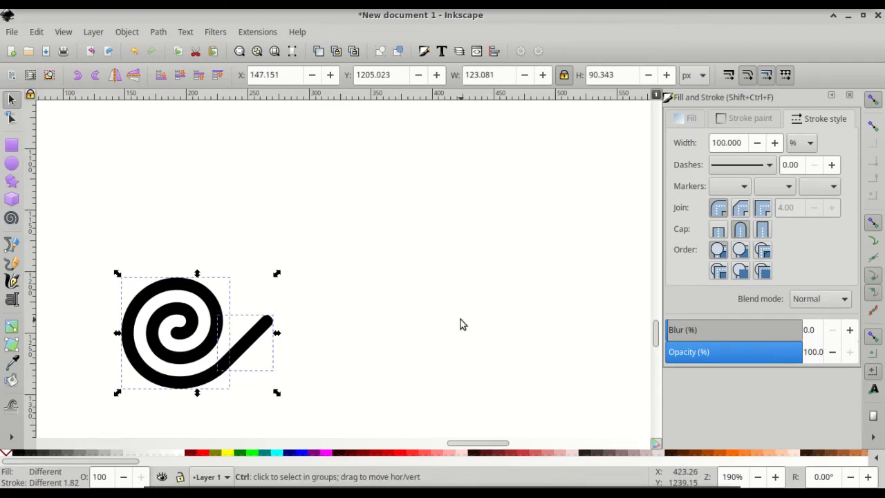
pyautogui.moveTo(178, 286); pyautogui.dragTo(244, 164)
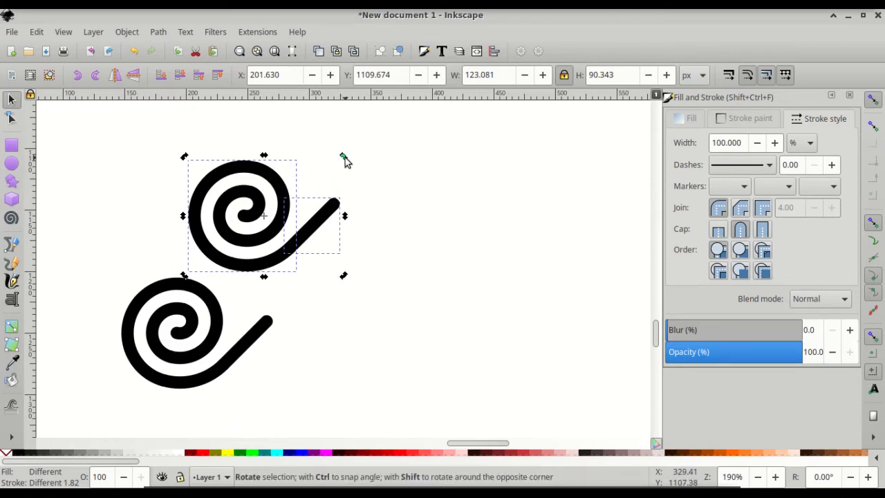
pyautogui.click(95, 77)
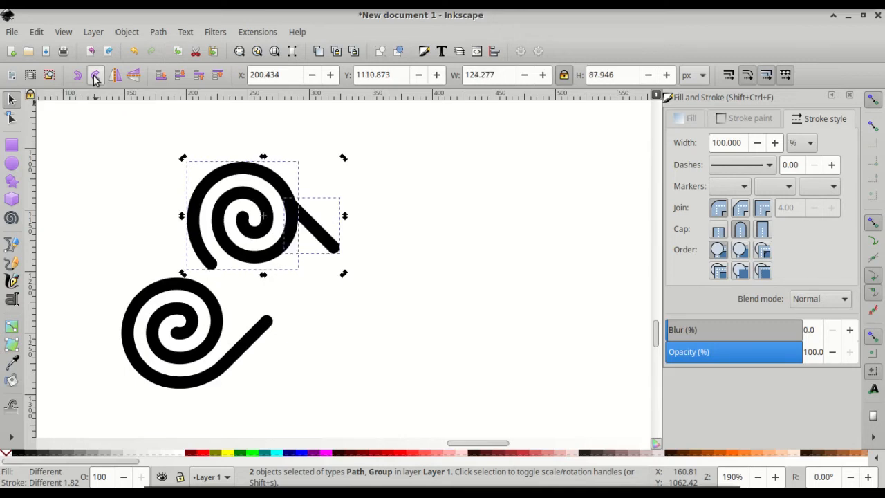
# - Snap the copied line's lower end to the first arm's line end, attach the copied spiral to its other end, and group them
pyautogui.click(315, 231)
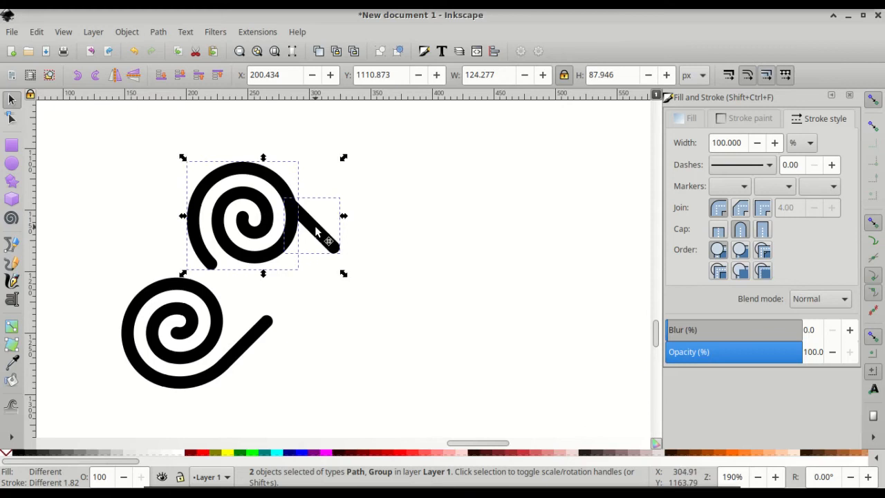
pyautogui.click(468, 259)
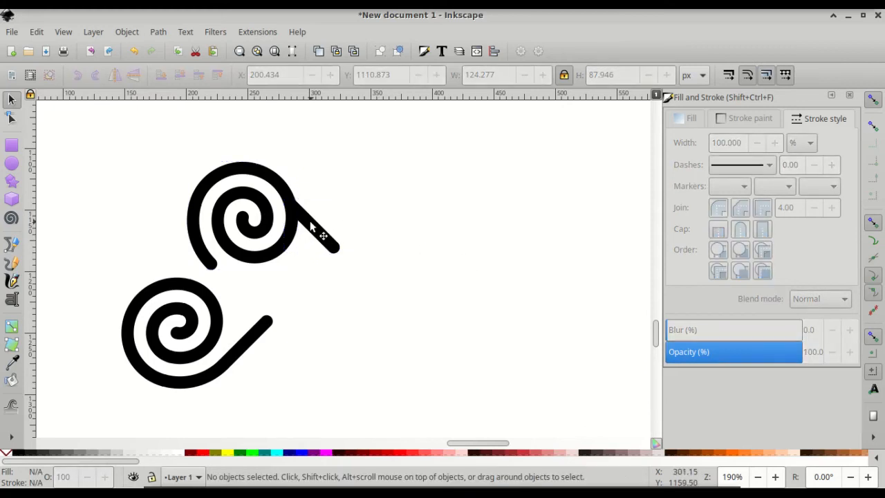
pyautogui.moveTo(310, 223); pyautogui.dragTo(254, 303)
pyautogui.moveTo(286, 238); pyautogui.dragTo(286, 252)
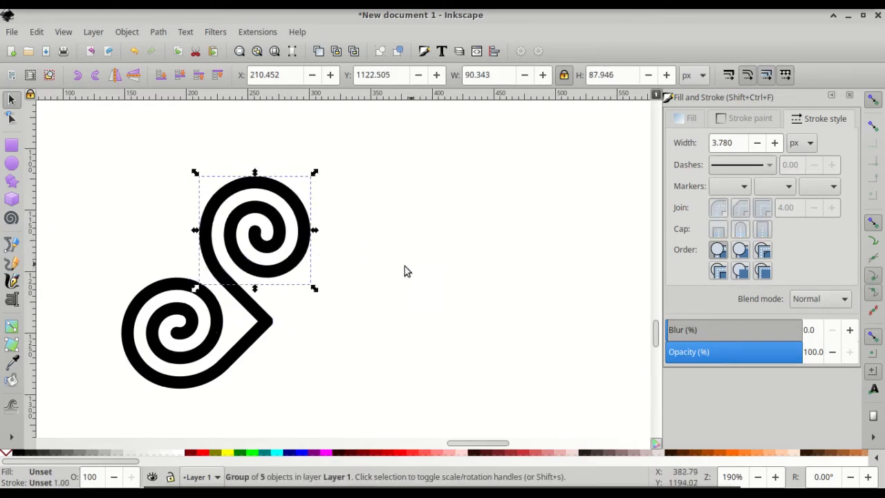
pyautogui.keyDown('shift'); pyautogui.click(253, 315); pyautogui.keyUp('shift')
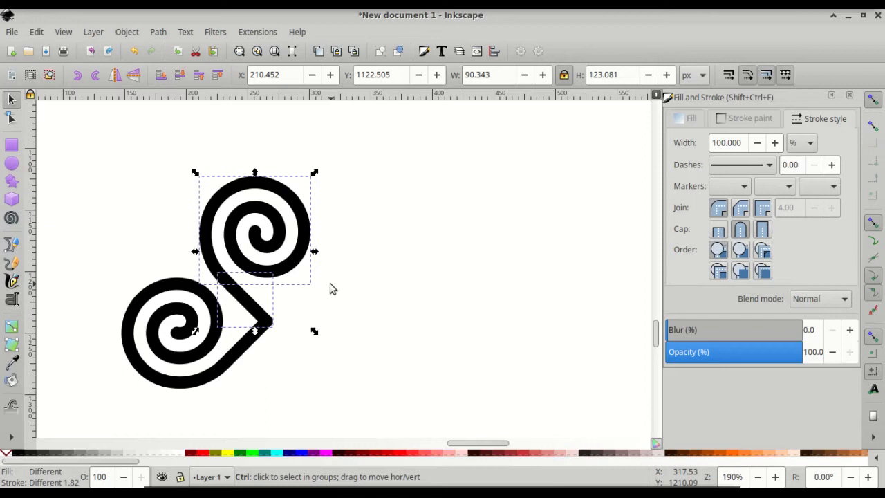
pyautogui.hotkey('ctrl', 'g')
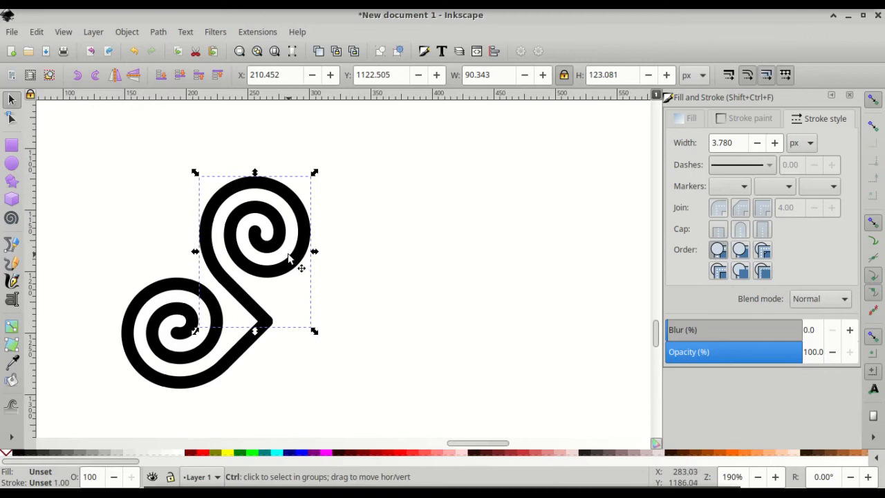
# - Add two more copies of the grouped arm, each rotated a further 90° clockwise, with their line ends snapped to the central junction
pyautogui.click(96, 76)
pyautogui.moveTo(233, 235); pyautogui.dragTo(299, 292)
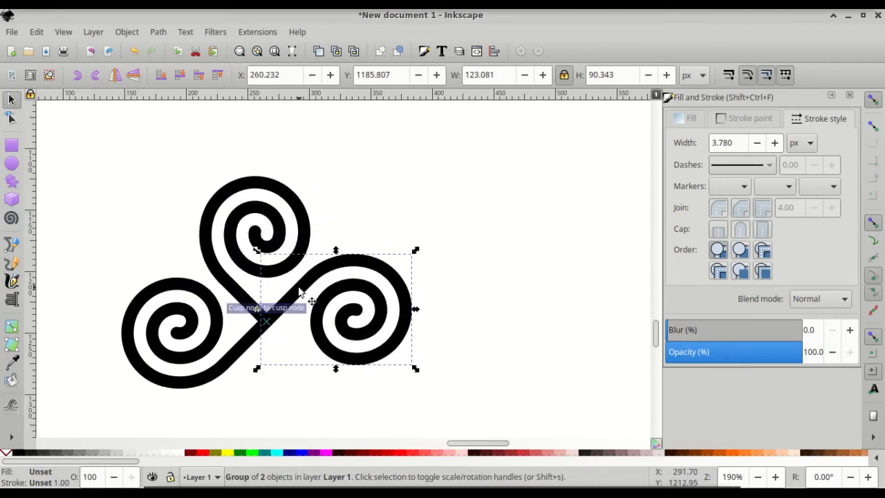
pyautogui.click(95, 75)
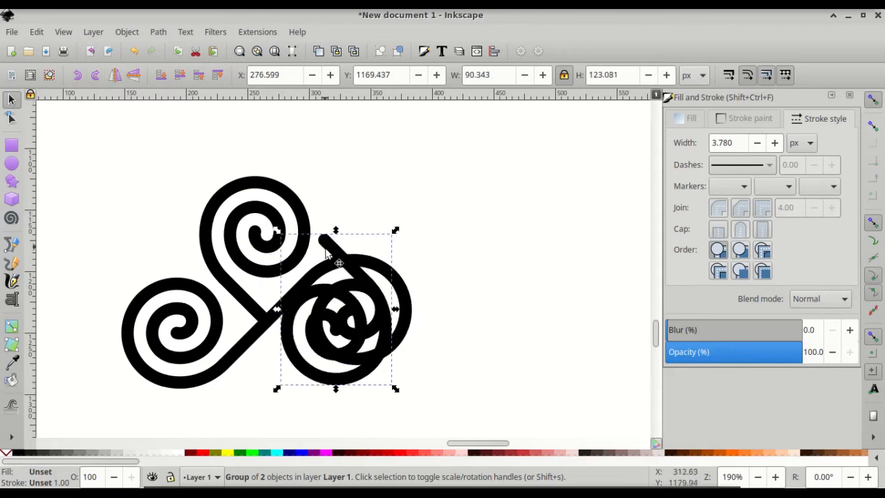
pyautogui.moveTo(331, 253); pyautogui.dragTo(276, 339)
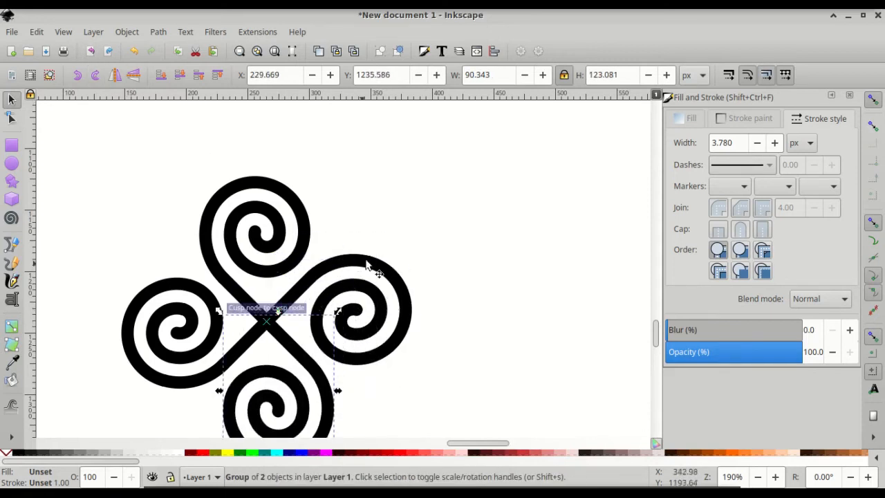
# - Select the whole straight-line four-armed design and move it directly below the earlier small four-spiral design
pyautogui.scroll(-2, 376, 222)
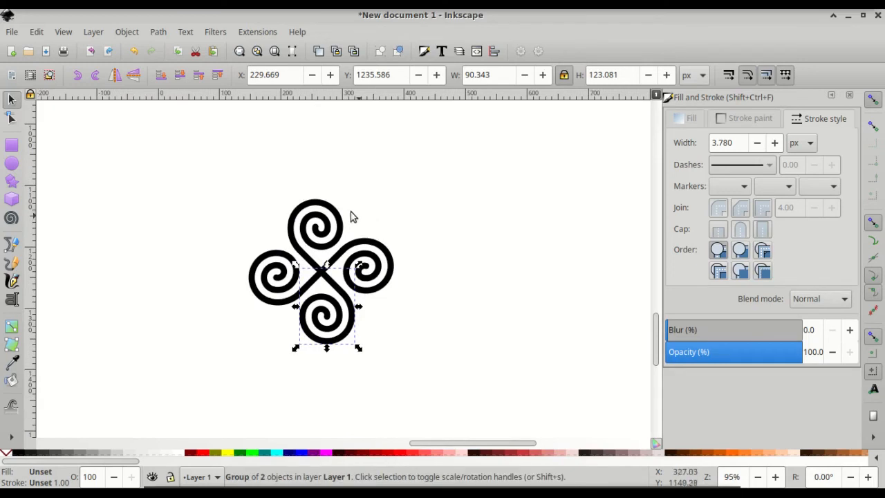
pyautogui.scroll(-2, 346, 211)
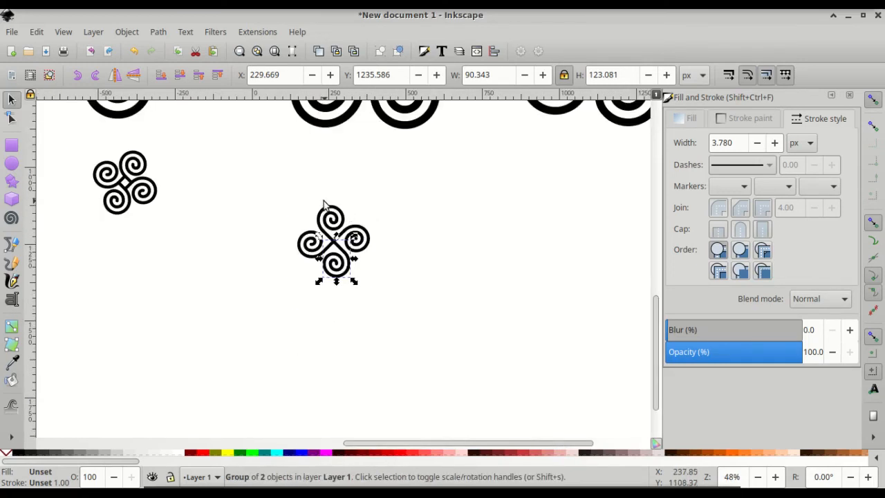
pyautogui.scroll(4, 323, 203)
pyautogui.scroll(1, 323, 203)
pyautogui.scroll(-1, 323, 203)
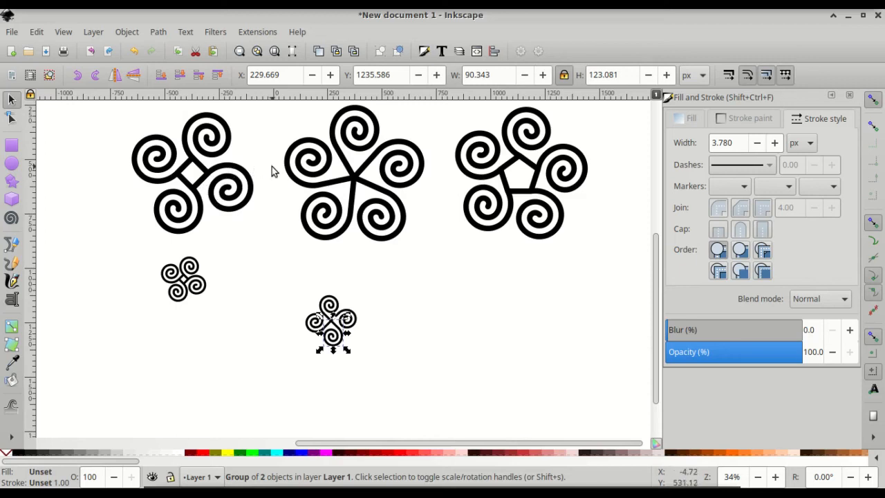
pyautogui.moveTo(283, 271); pyautogui.dragTo(400, 377)
pyautogui.moveTo(346, 327); pyautogui.dragTo(185, 346)
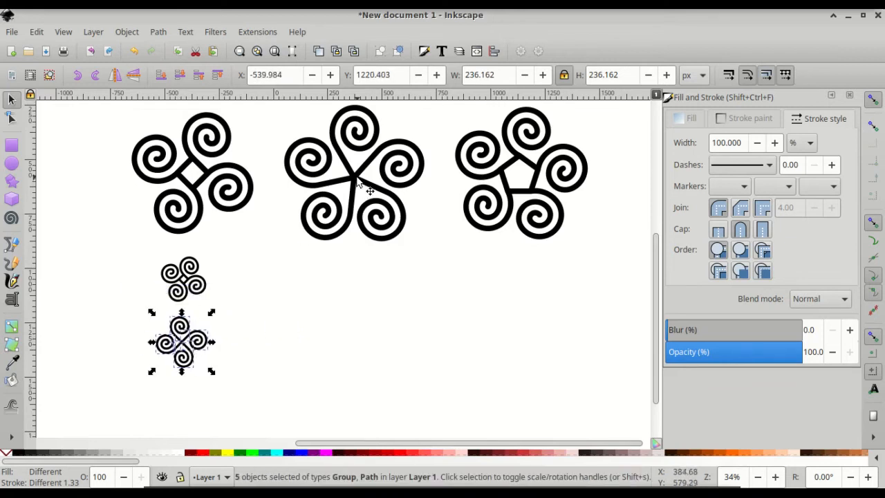
pyautogui.click(405, 263)
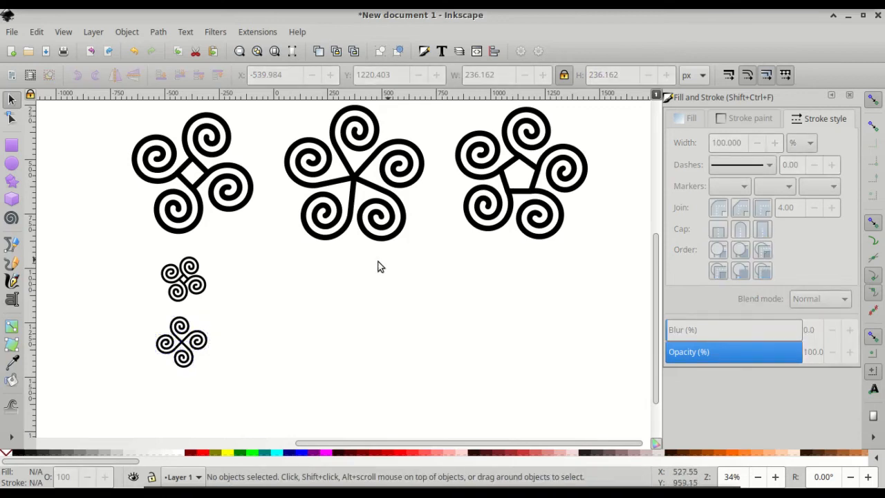
pyautogui.click(351, 180)
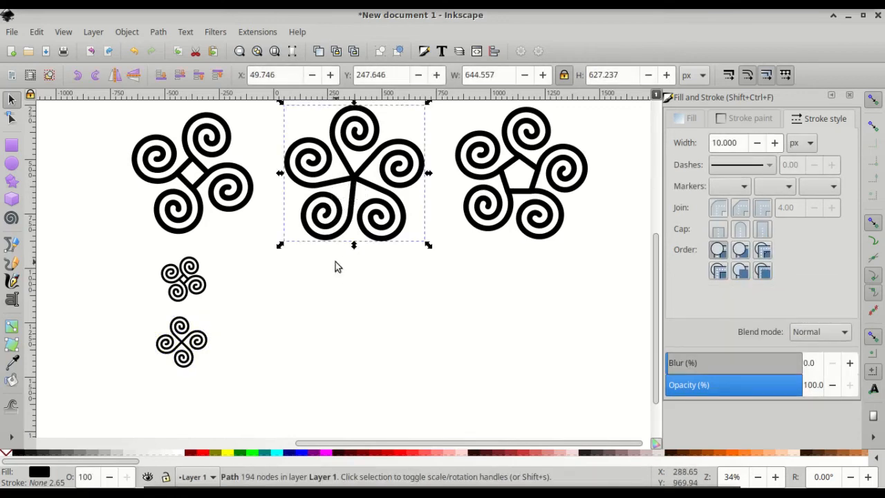
pyautogui.click(211, 353)
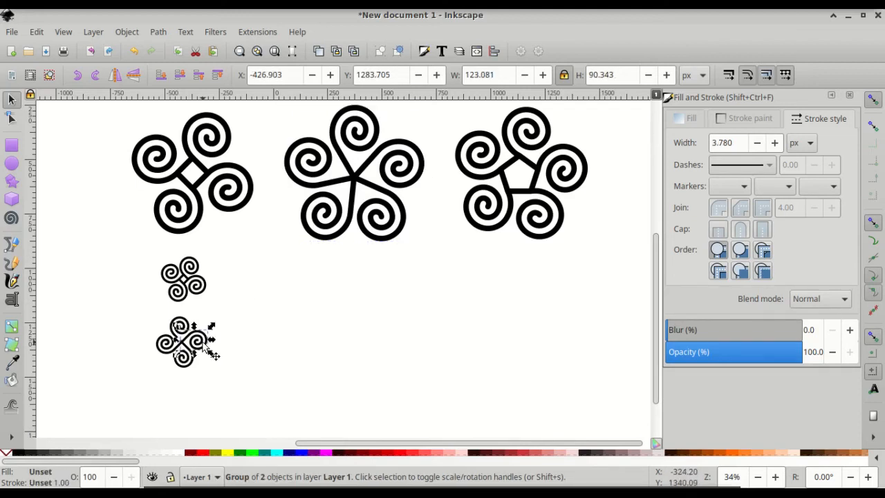
pyautogui.press('ctrl')
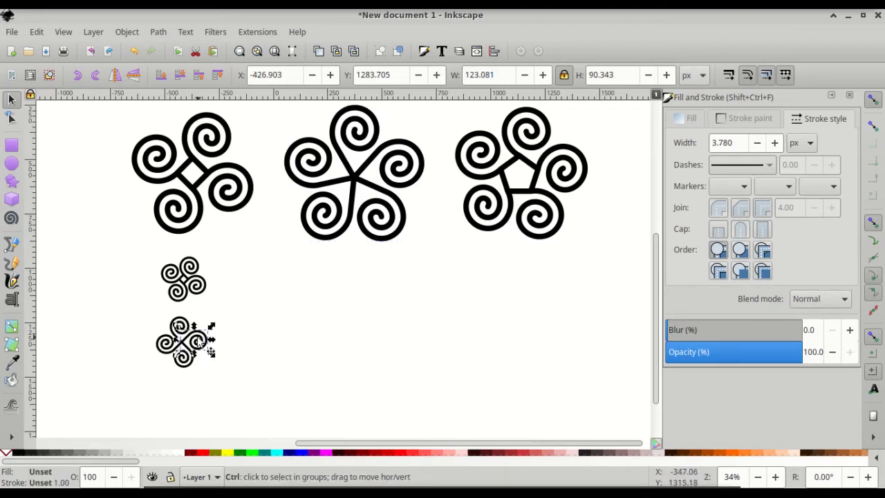
pyautogui.keyDown('ctrl'); pyautogui.keyDown('shift'); pyautogui.click(198, 340); pyautogui.keyUp('shift'); pyautogui.keyUp('ctrl')
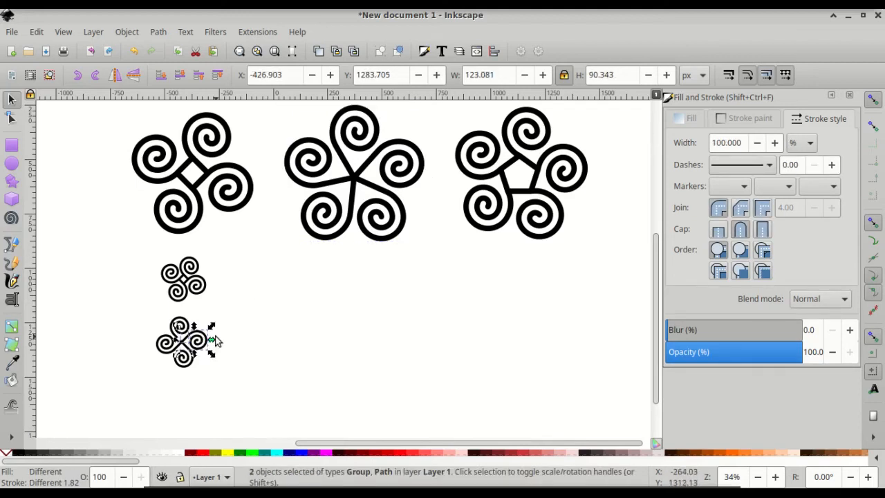
pyautogui.click(242, 340)
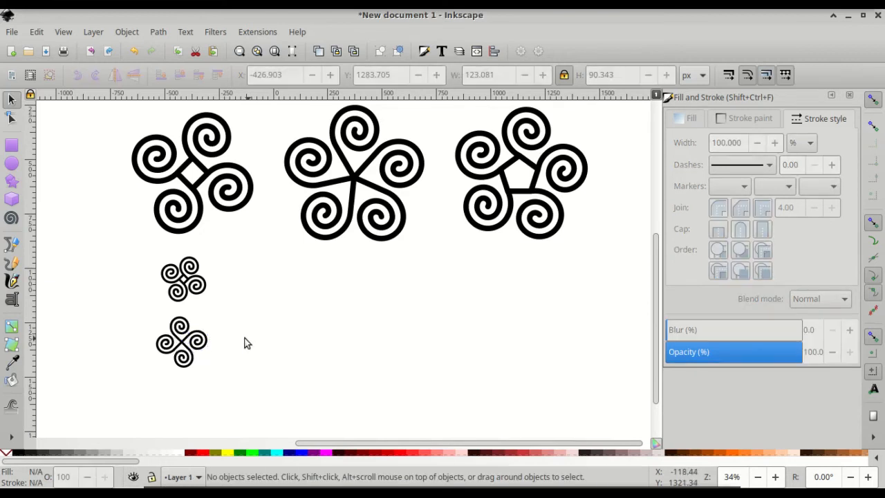
# - Duplicate the west spiral of the lower four-armed design and place the copy in the blank area below the large five-armed designs
pyautogui.click(205, 348)
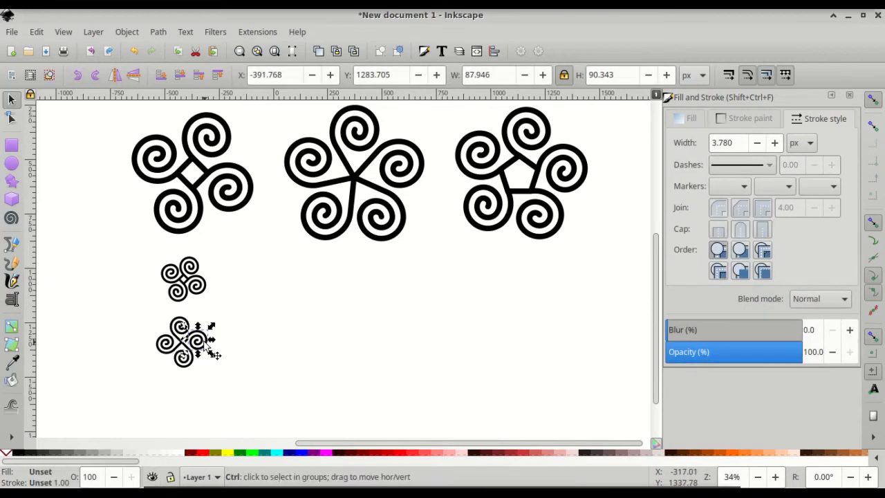
pyautogui.moveTo(212, 354); pyautogui.dragTo(178, 357)
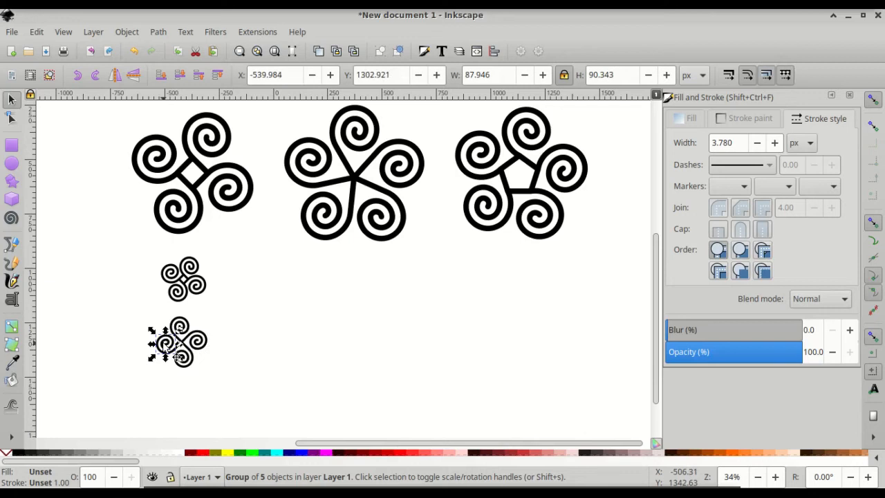
pyautogui.press('ctrl')
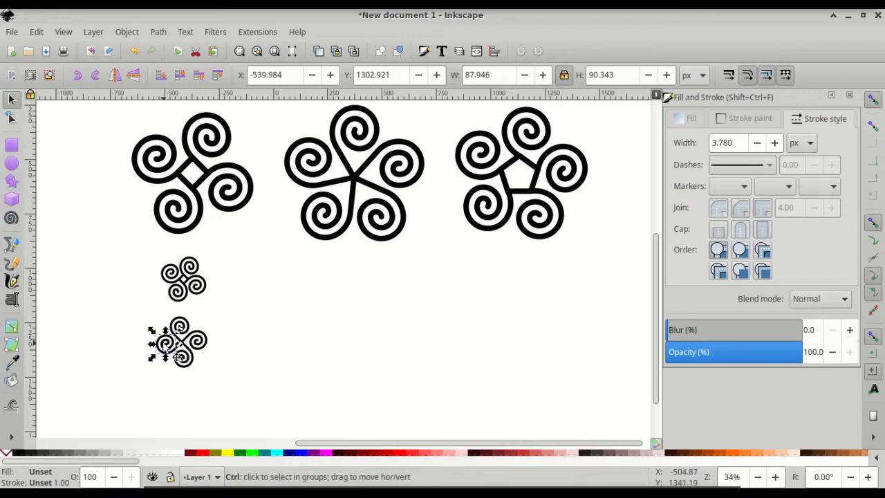
pyautogui.moveTo(177, 357); pyautogui.dragTo(364, 339)
pyautogui.press('ctrl')
pyautogui.scroll(3, 364, 337)
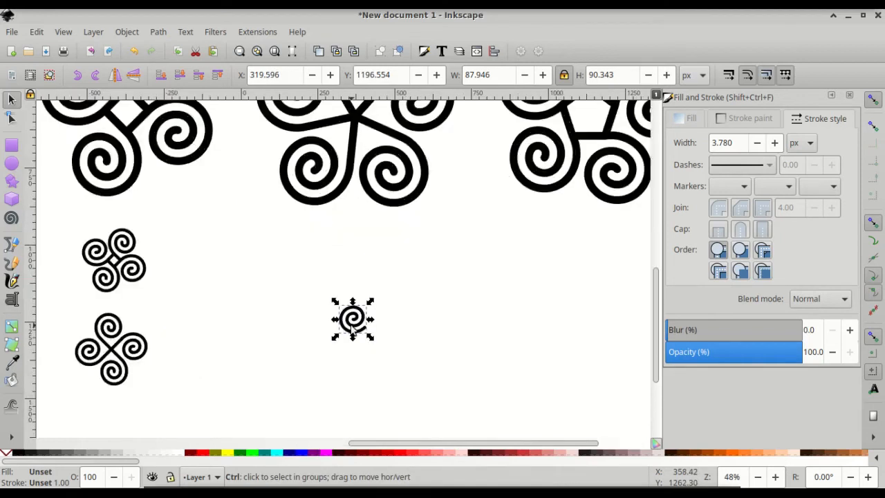
pyautogui.scroll(-3, 365, 337)
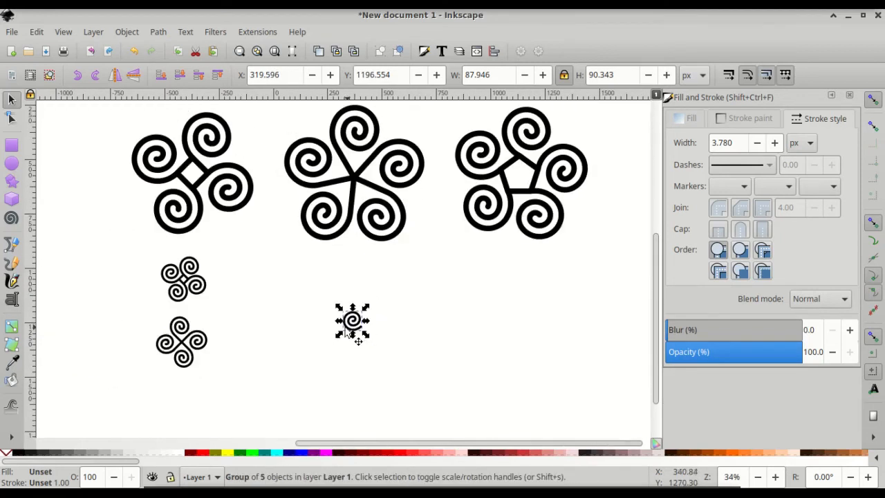
# - Duplicate one straight arm line from the lower four-armed design and place the copy in the blank area between the design and the loose spiral
pyautogui.click(181, 351)
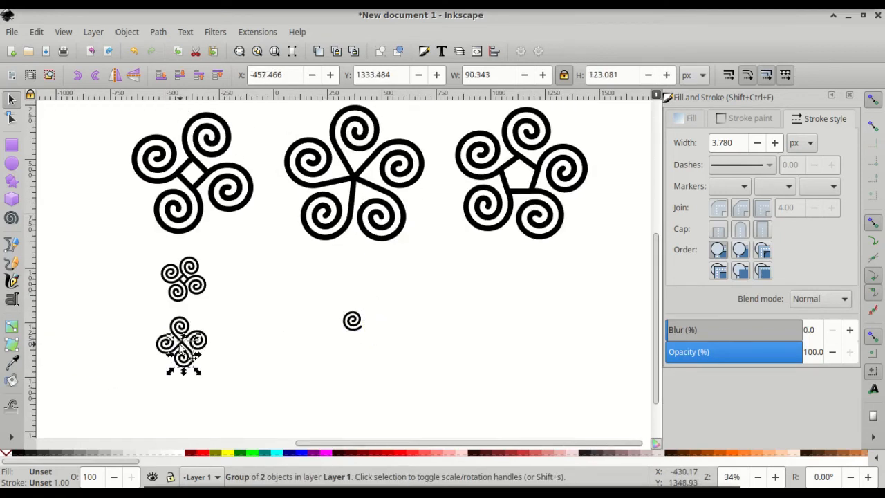
pyautogui.scroll(4, 178, 350)
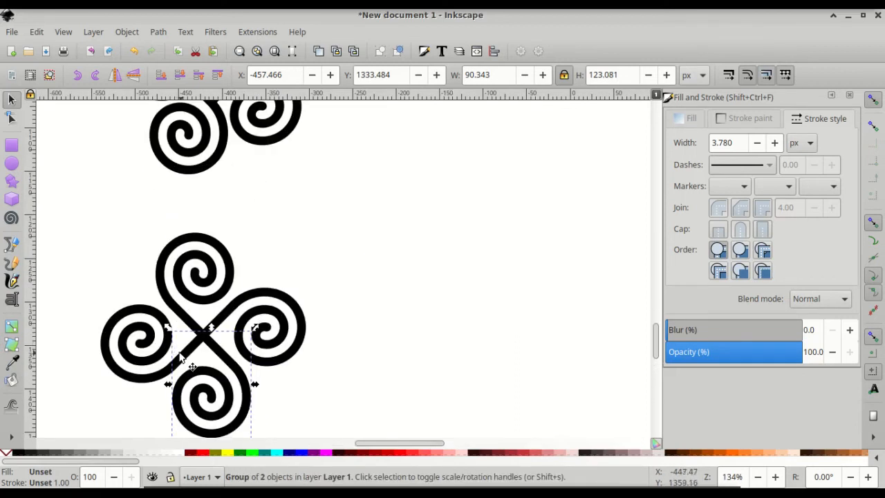
pyautogui.keyDown('ctrl'); pyautogui.click(184, 359); pyautogui.keyUp('ctrl')
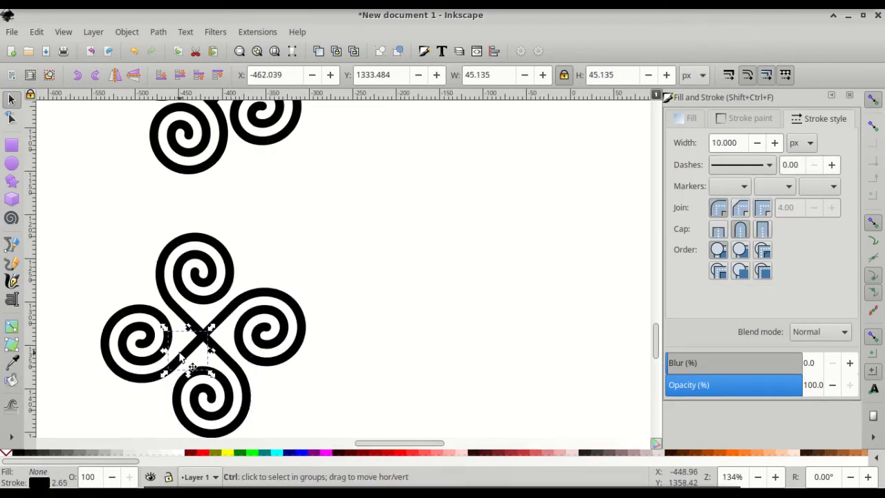
pyautogui.moveTo(187, 355); pyautogui.dragTo(632, 294)
pyautogui.hscroll(4, 579, 314)
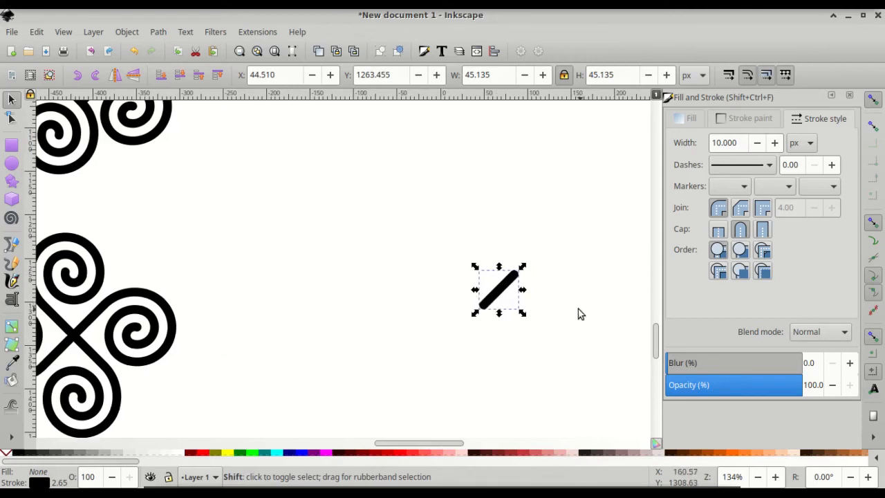
pyautogui.hscroll(-2, 512, 306)
pyautogui.scroll(-3, 509, 304)
pyautogui.scroll(5, 482, 301)
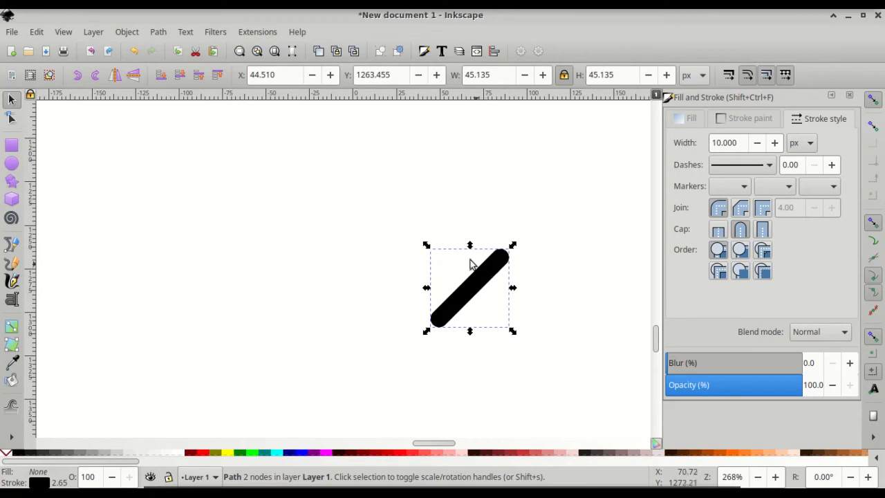
# - Show the Transform rotation settings in place of Fill and Stroke, and set the rotation angle to 72°
pyautogui.click(133, 32)
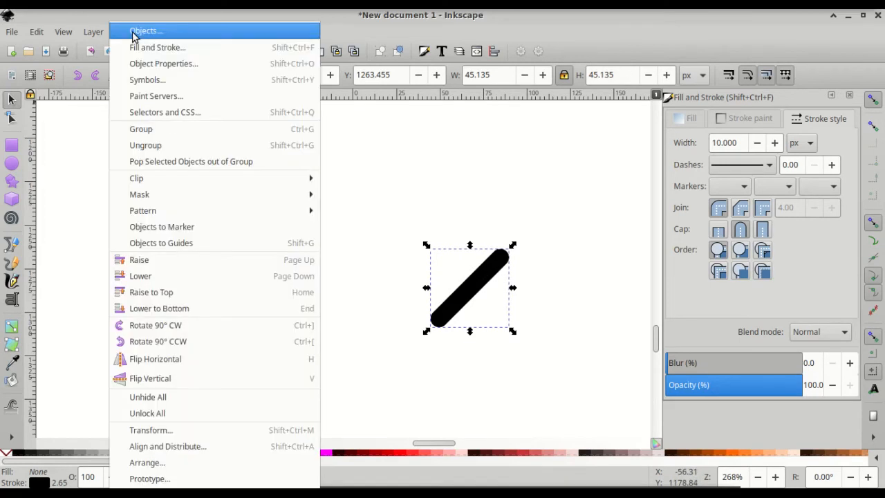
pyautogui.click(184, 430)
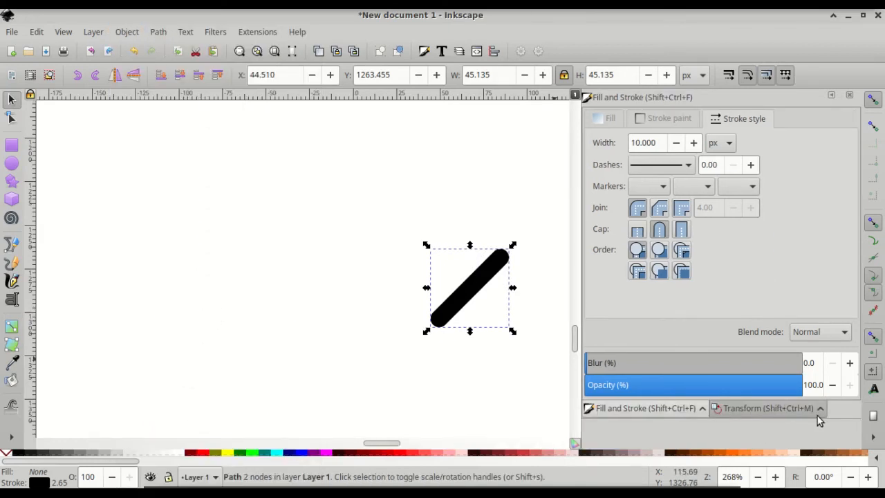
pyautogui.click(850, 97)
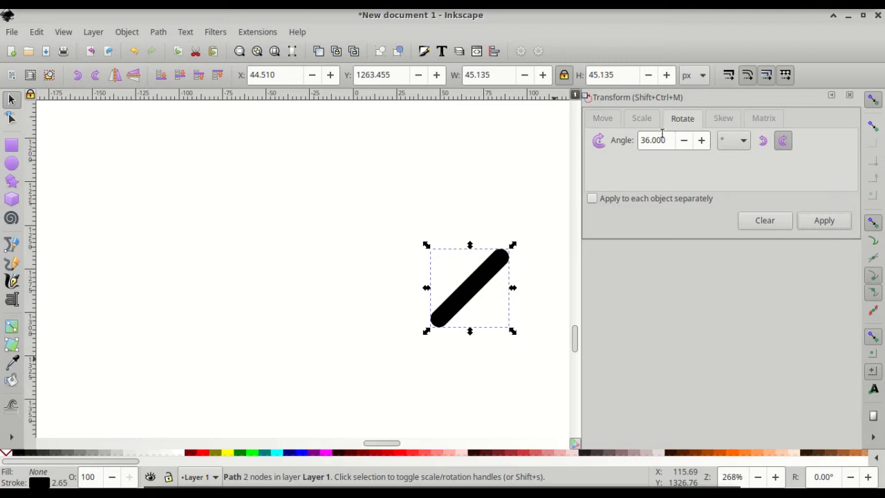
pyautogui.moveTo(670, 141); pyautogui.dragTo(626, 139)
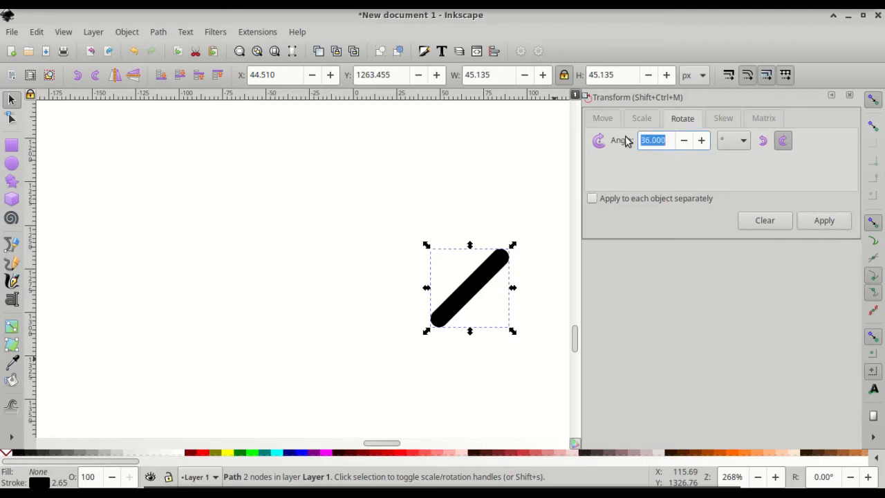
pyautogui.write('72')
# - Snap the line's rotation centre to the node at its upper end
pyautogui.click(474, 284)
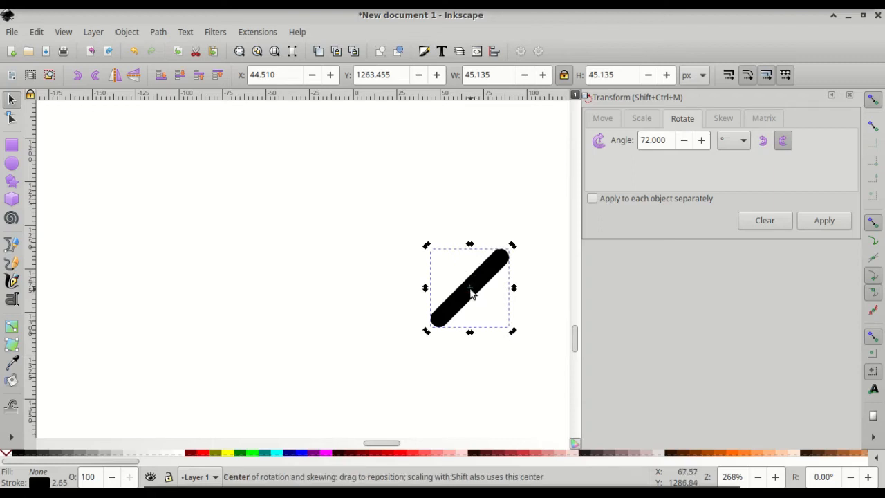
pyautogui.moveTo(470, 291); pyautogui.dragTo(501, 265)
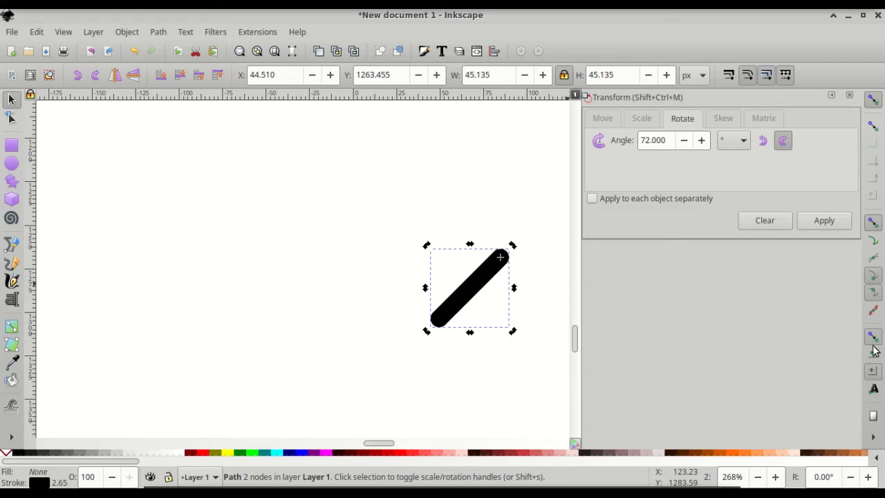
pyautogui.click(873, 276)
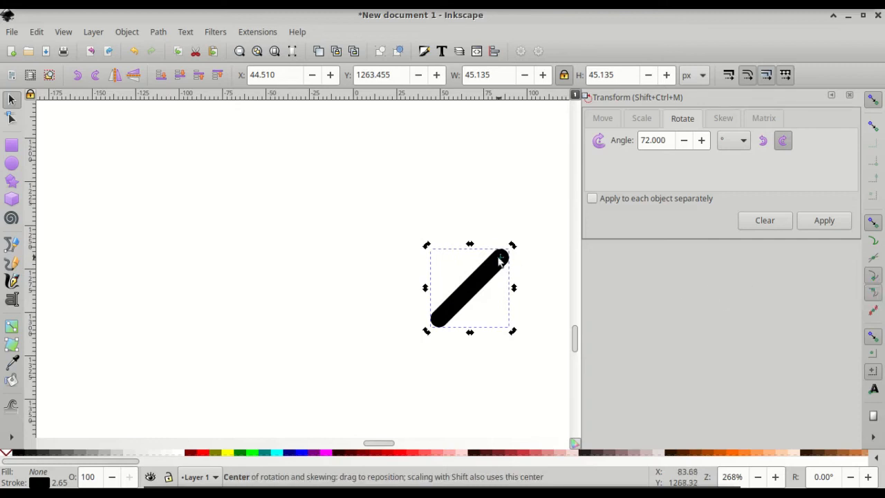
# - Place the line's rotation centre exactly on its upper end node and shift the whole line slightly west
pyautogui.moveTo(501, 258)
pyautogui.mouseDown()
pyautogui.moveTo(498, 274)
pyautogui.moveTo(499, 260)
pyautogui.mouseUp()
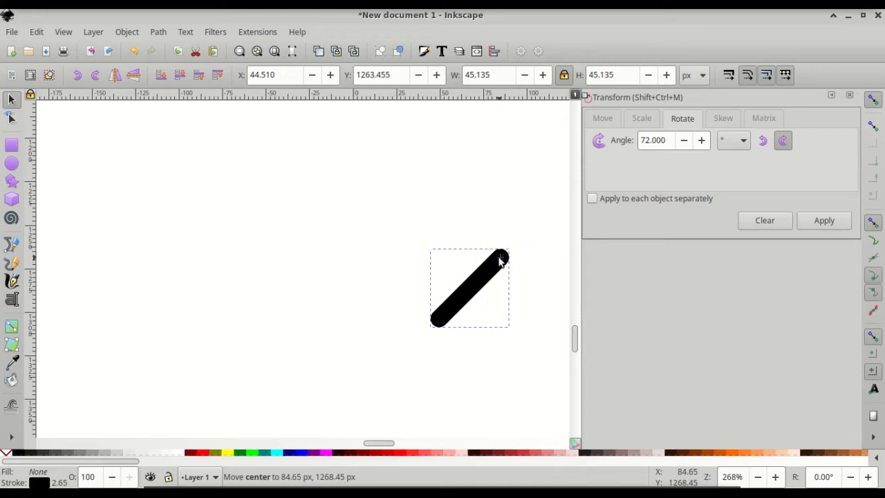
pyautogui.moveTo(499, 260); pyautogui.dragTo(501, 257)
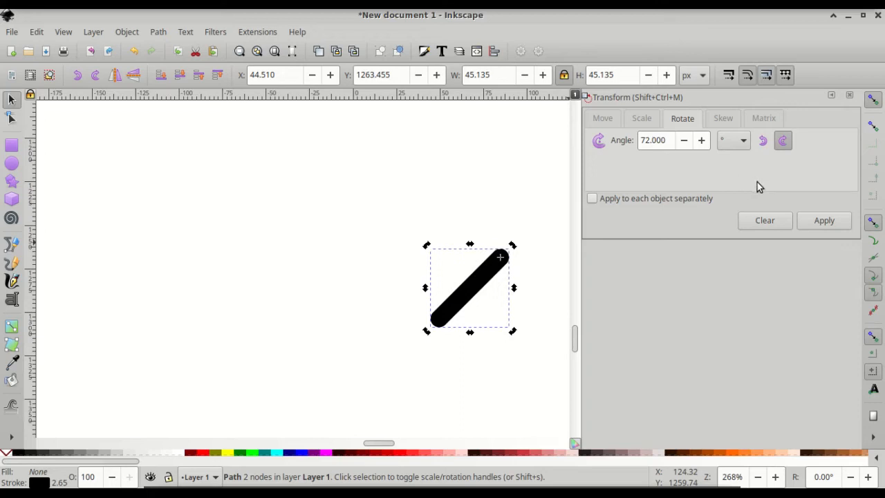
pyautogui.moveTo(451, 294); pyautogui.dragTo(418, 292)
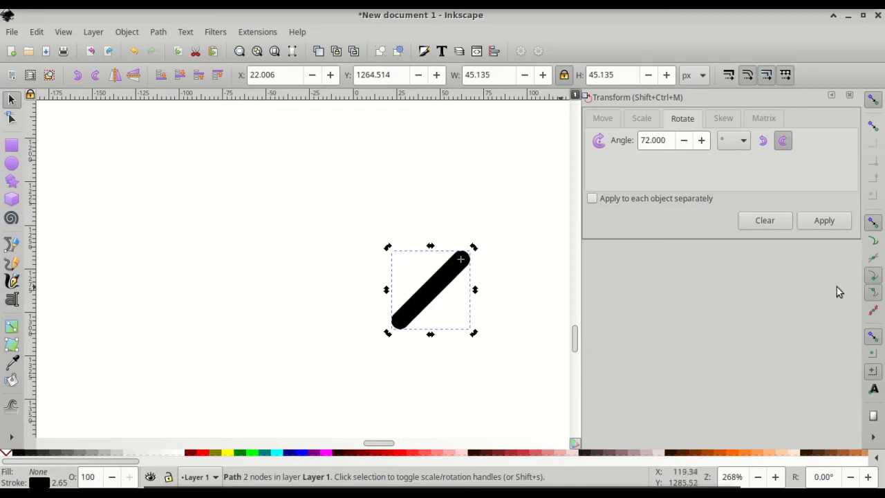
# - Make four duplicates of the line, each rotated a further 72° clockwise about the shared end, forming a five-armed star
pyautogui.click(822, 221)
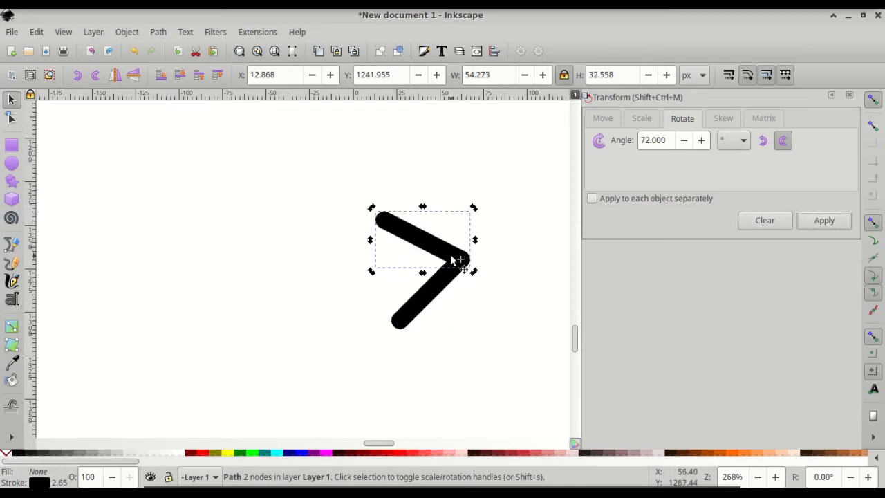
pyautogui.click(829, 222)
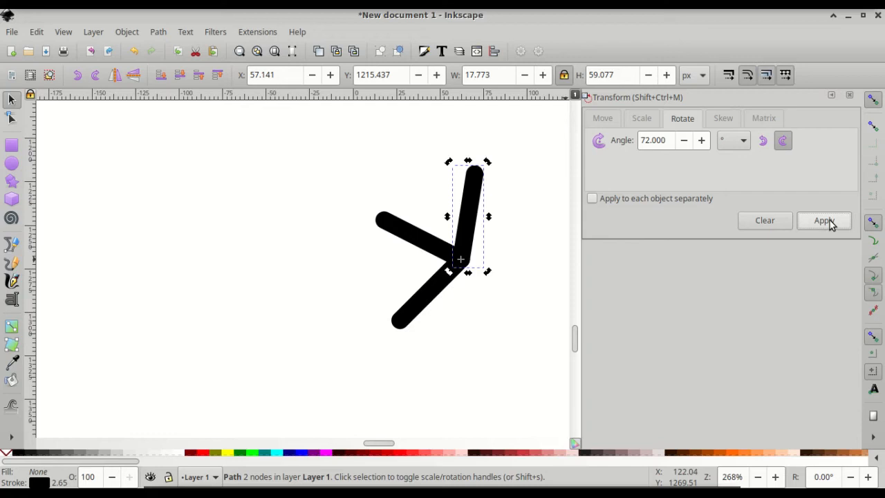
pyautogui.click(828, 224)
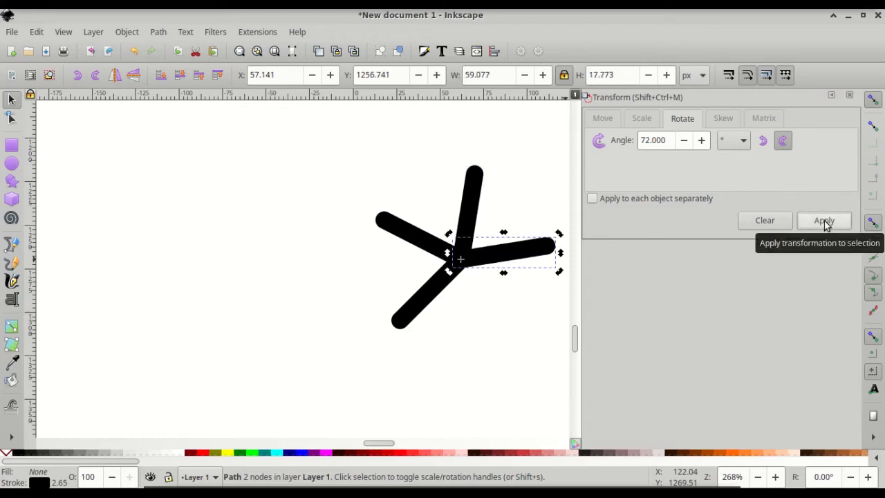
pyautogui.click(824, 222)
# - Move the loose spiral into the blank area just west of the five-line star
pyautogui.keyDown('ctrl'); pyautogui.scroll(-2, 437, 220); pyautogui.keyUp('ctrl')
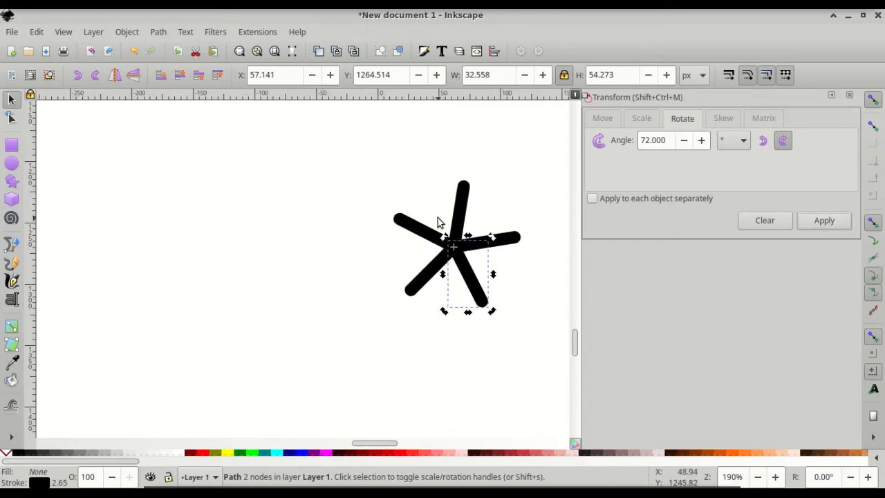
pyautogui.keyDown('ctrl'); pyautogui.scroll(-2, 435, 216); pyautogui.keyUp('ctrl')
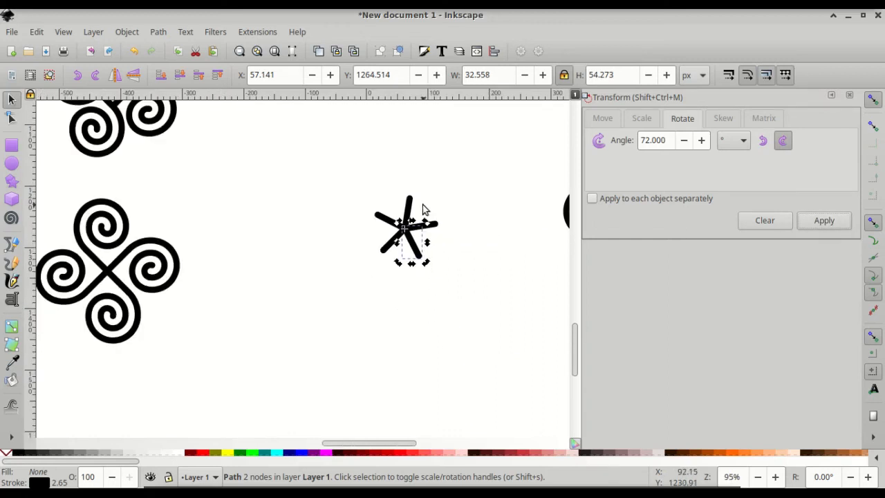
pyautogui.hscroll(3, 423, 207)
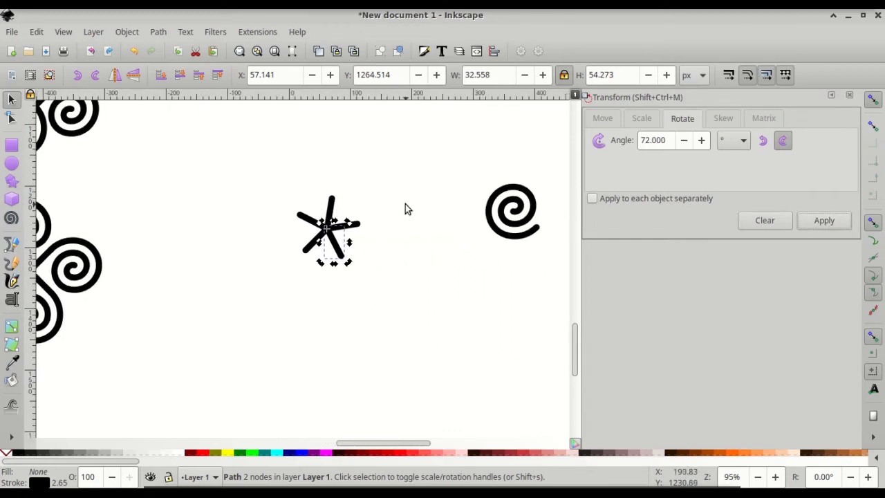
pyautogui.moveTo(512, 204); pyautogui.dragTo(226, 266)
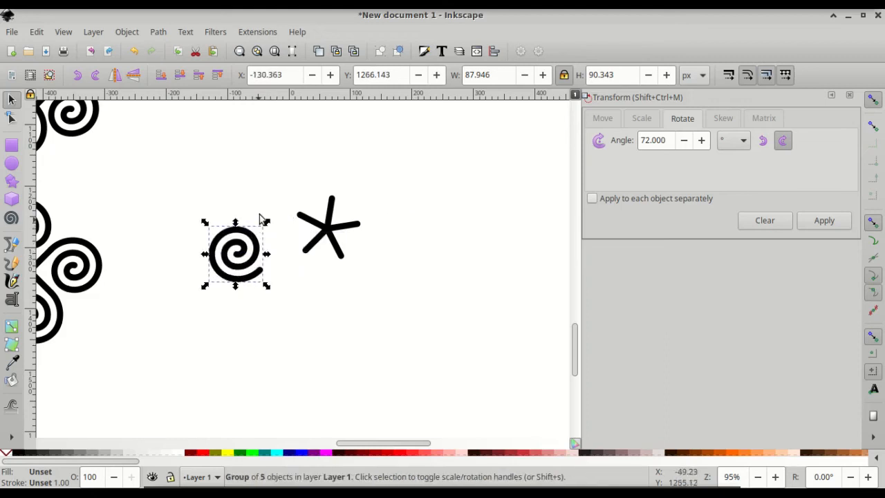
# - Scale all five star lines up together proportionally to about 157 px wide
pyautogui.moveTo(272, 165); pyautogui.dragTo(399, 293)
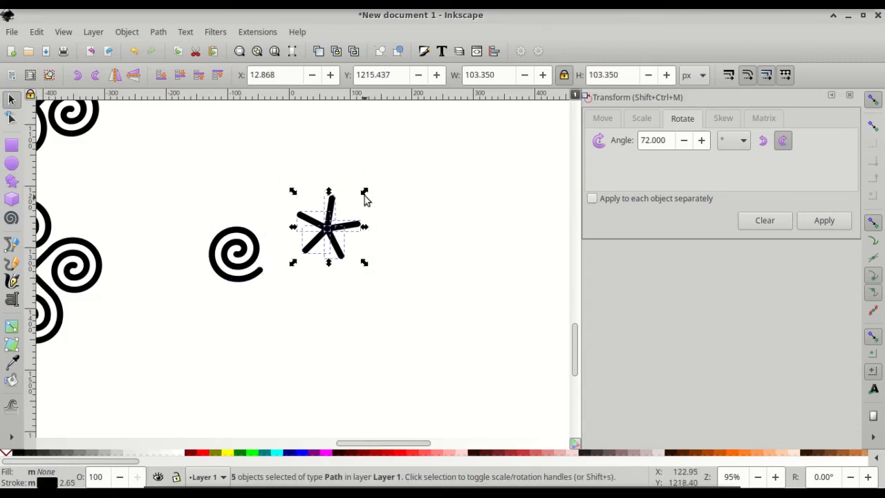
pyautogui.press('ctrl')
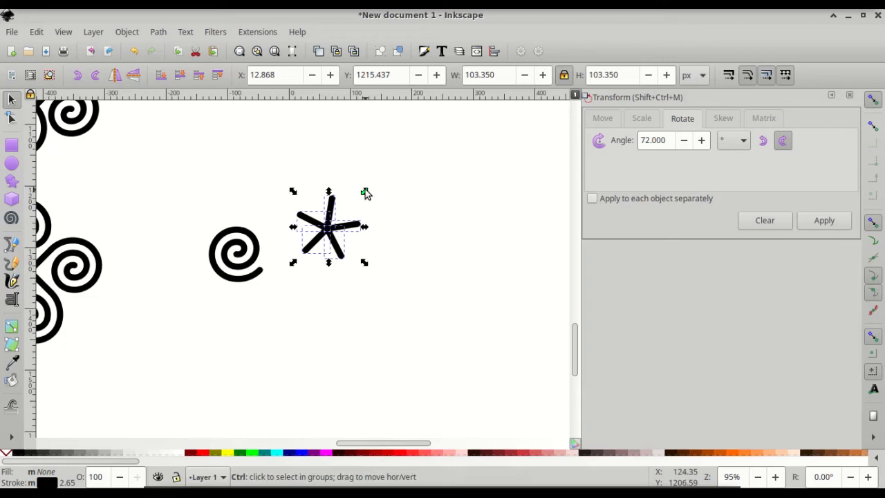
pyautogui.moveTo(365, 192); pyautogui.dragTo(430, 161)
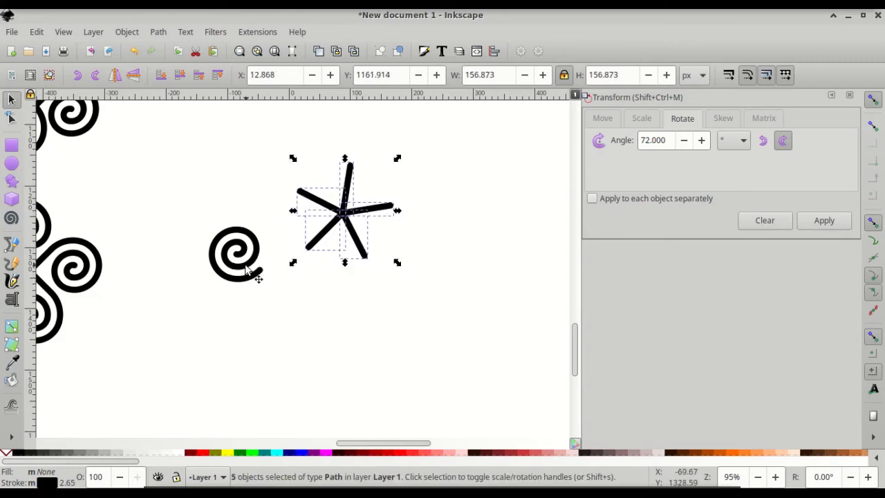
# - Snap the spiral to the southwest arm's end, and attach four duplicates, each rotated a further 72°, to the other arm ends going clockwise
pyautogui.moveTo(245, 264); pyautogui.dragTo(292, 247)
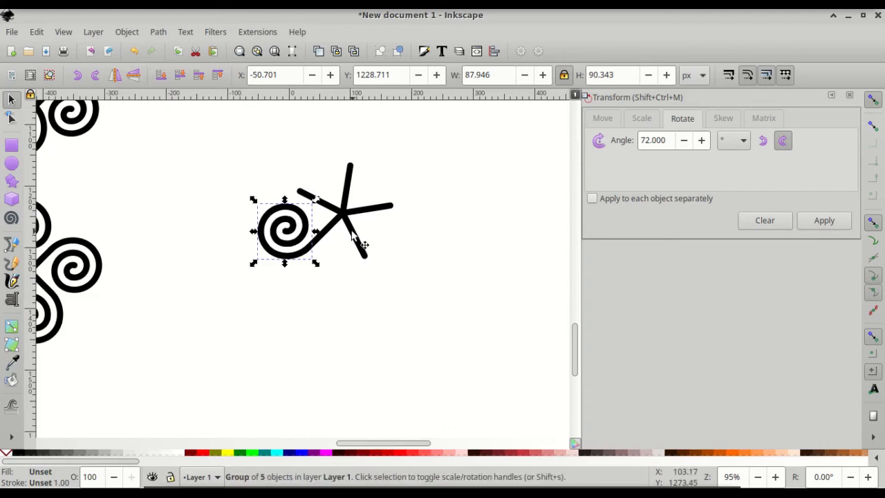
pyautogui.click(824, 221)
pyautogui.moveTo(272, 217); pyautogui.dragTo(295, 146)
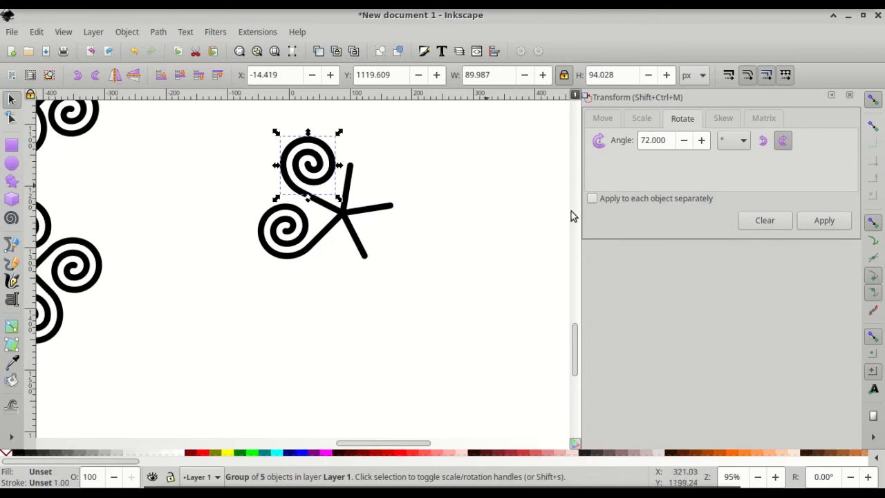
pyautogui.click(824, 219)
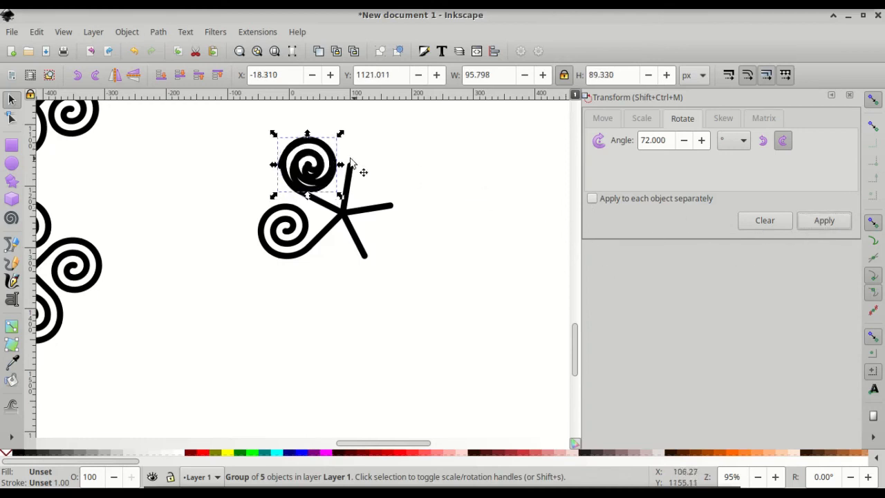
pyautogui.moveTo(313, 162); pyautogui.dragTo(398, 157)
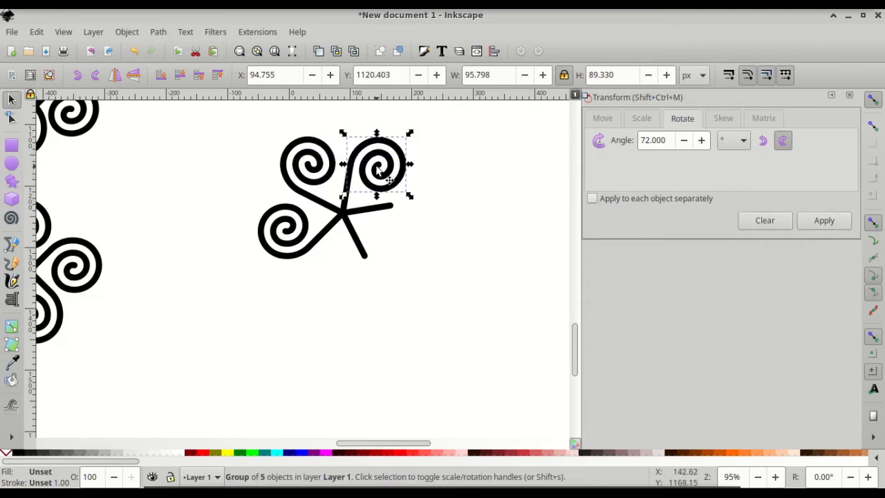
pyautogui.click(822, 222)
pyautogui.moveTo(387, 173); pyautogui.dragTo(418, 238)
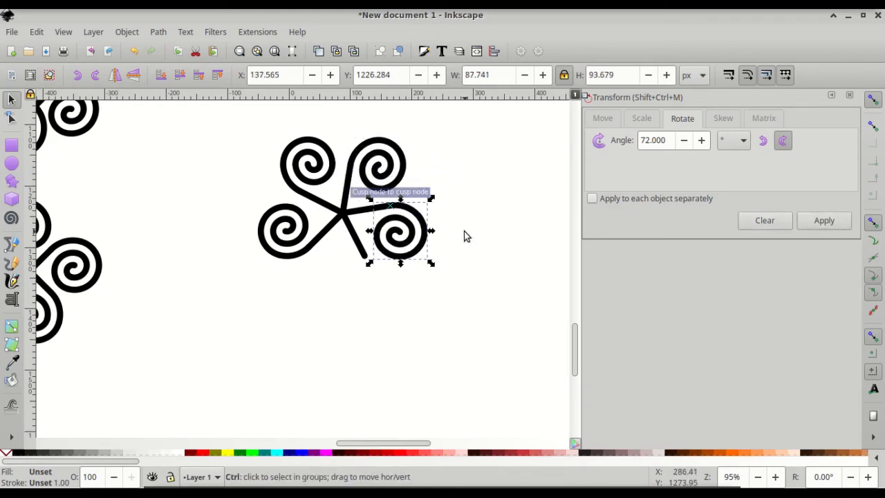
pyautogui.click(837, 223)
pyautogui.moveTo(395, 251); pyautogui.dragTo(350, 306)
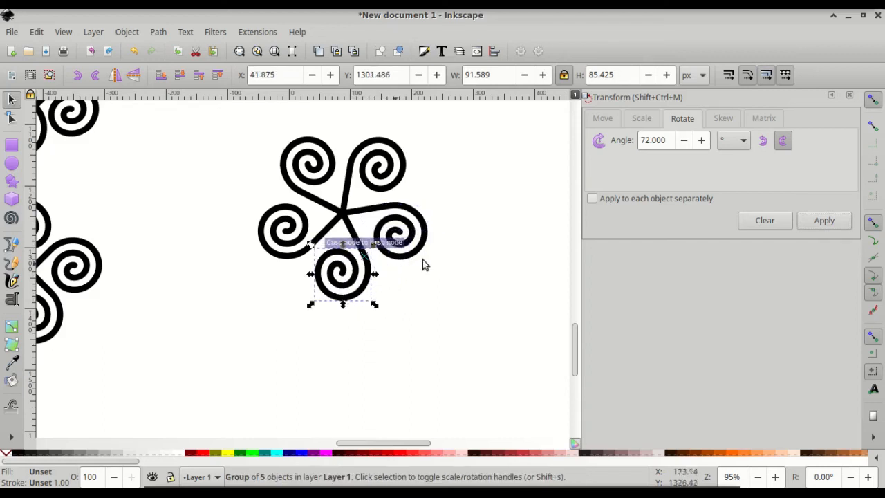
pyautogui.click(456, 250)
# - Move the complete small five-armed design directly beneath the large star-centred five-armed design
pyautogui.scroll(-1, 455, 248)
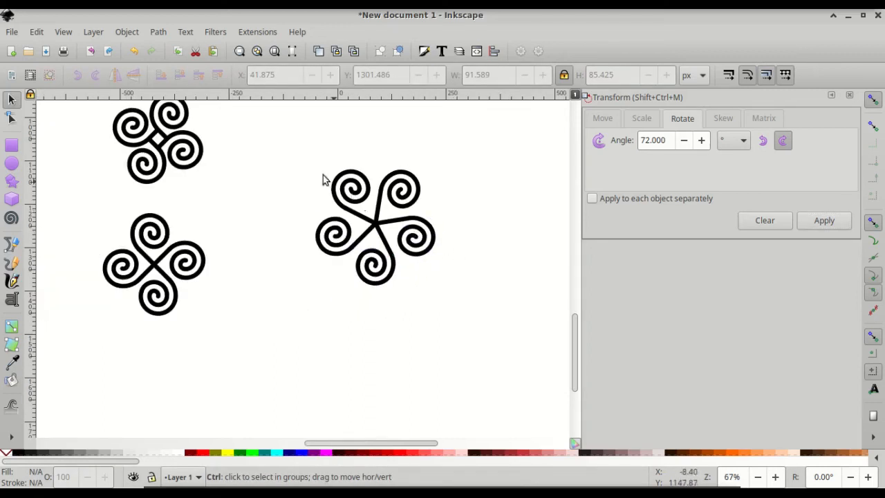
pyautogui.moveTo(288, 123); pyautogui.dragTo(483, 336)
pyautogui.scroll(-3, 428, 309)
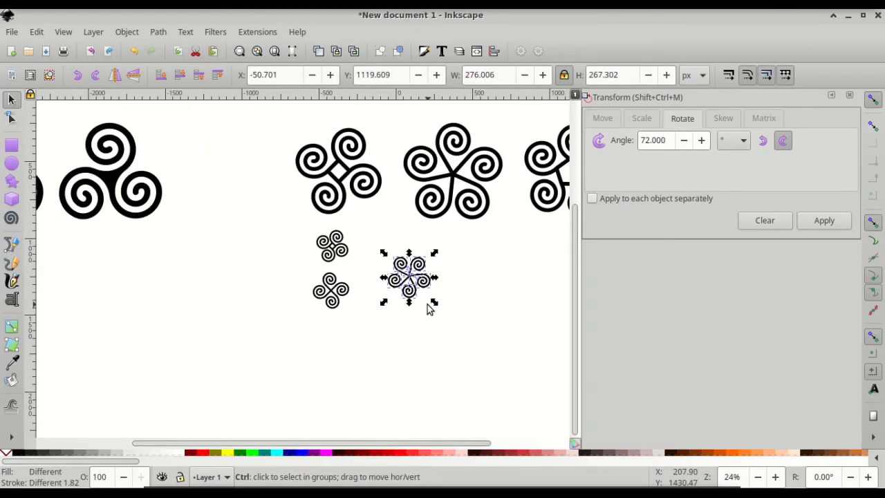
pyautogui.moveTo(419, 283); pyautogui.dragTo(453, 252)
pyautogui.hscroll(1, 516, 253)
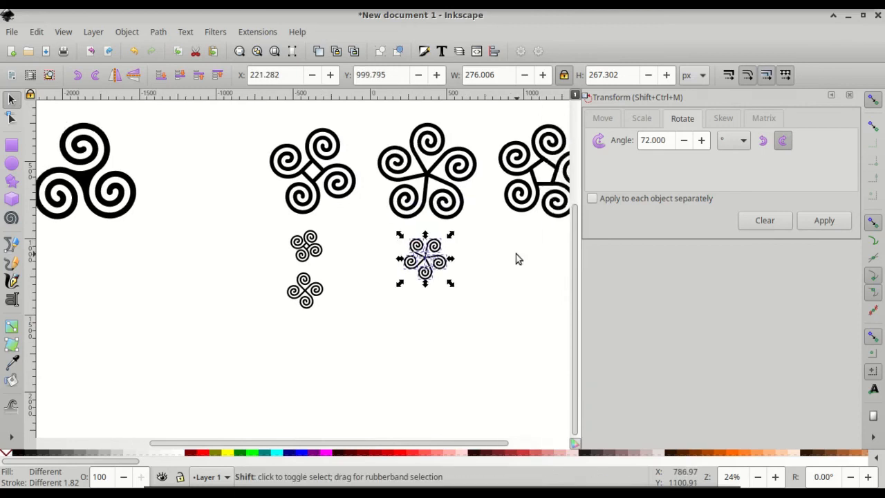
# - Examine the large pentagon-centred five-armed design and the meeting lines at the centre of the small five-armed design
pyautogui.hscroll(2, 515, 258)
pyautogui.hscroll(1, 512, 253)
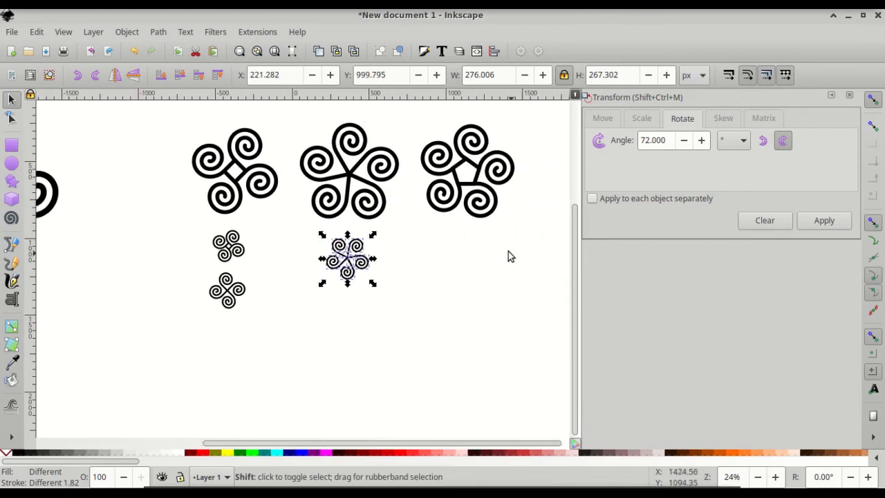
pyautogui.click(462, 168)
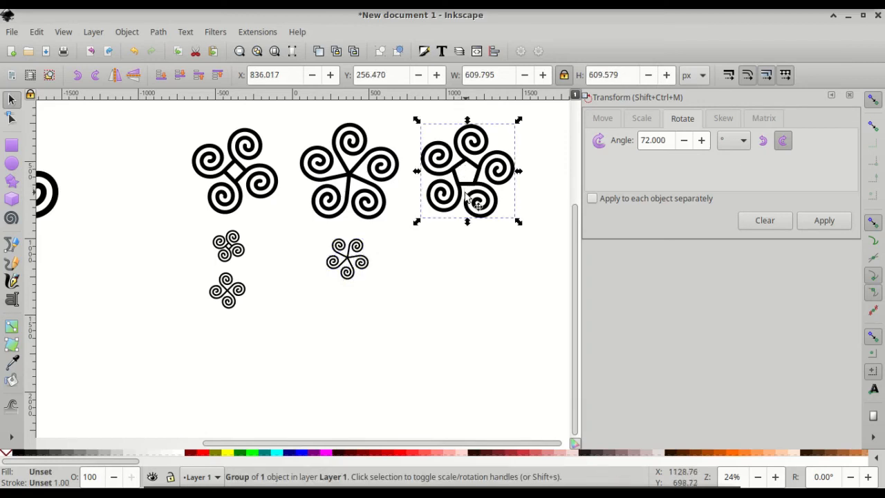
pyautogui.scroll(3, 348, 258)
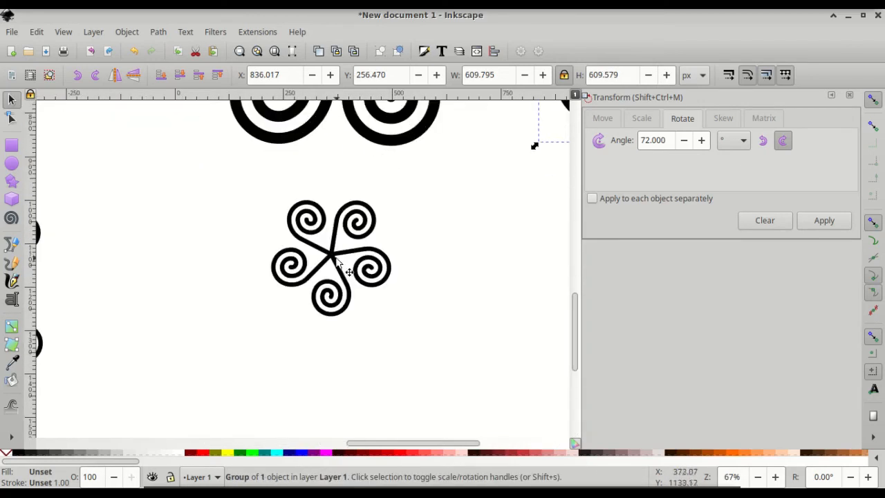
pyautogui.click(348, 257)
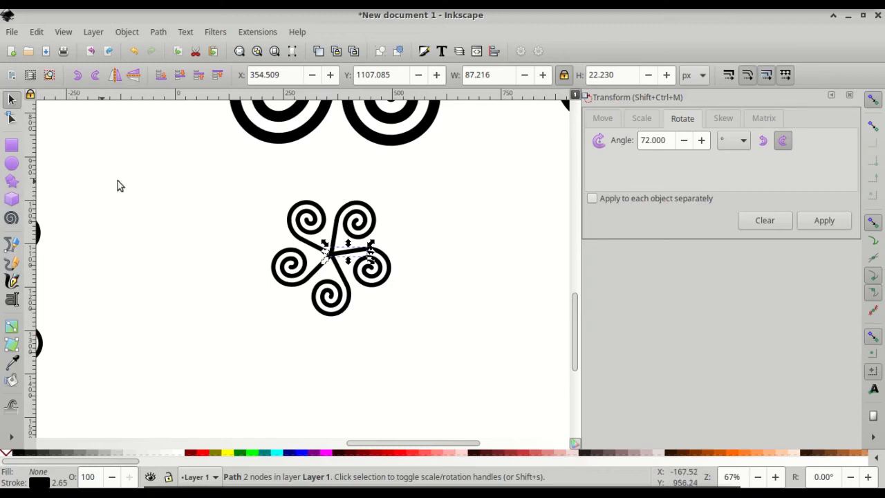
# - Switch to the polygon tool for drawing in the blank area east of the small five-armed design
pyautogui.click(11, 182)
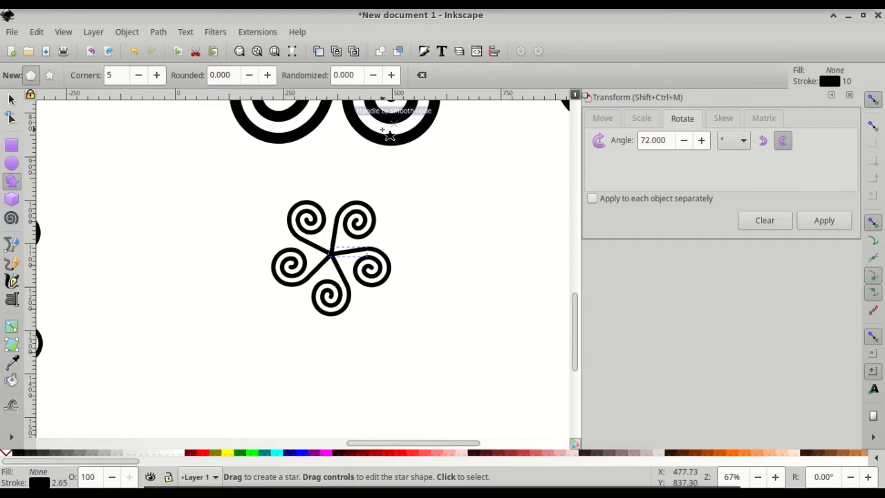
pyautogui.hscroll(3, 392, 139)
pyautogui.hscroll(1, 387, 187)
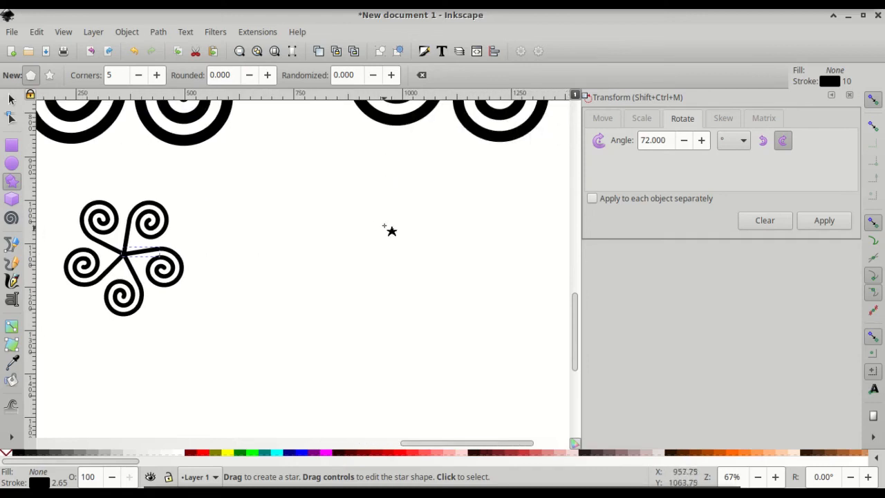
pyautogui.moveTo(393, 206); pyautogui.dragTo(393, 242)
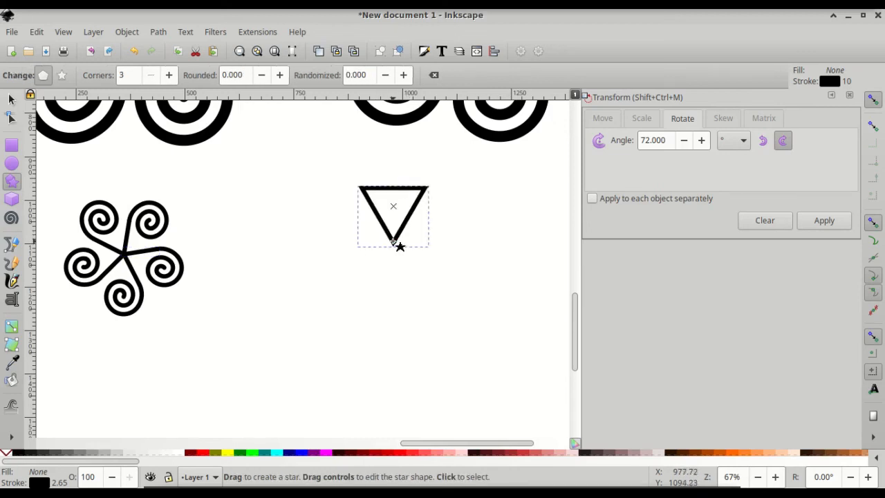
pyautogui.press('ctrl')
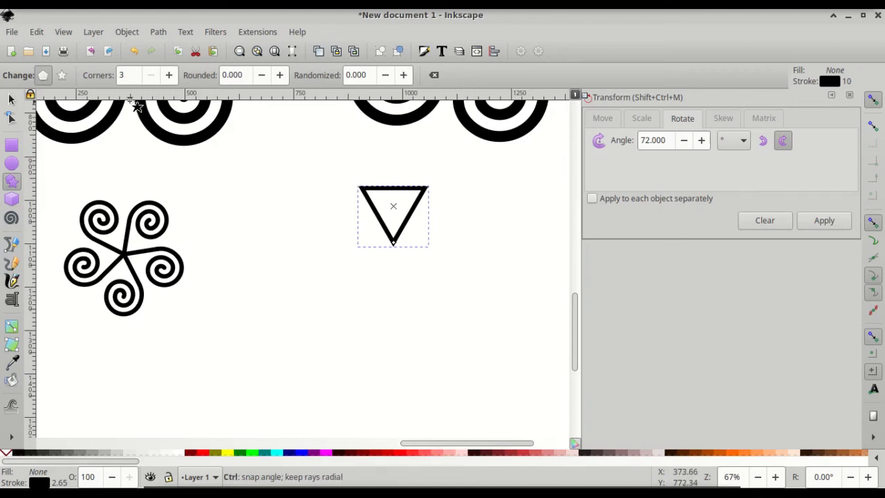
pyautogui.hotkey('ctrl', 'z')
# - Draw a five-cornered polygon about 275 px wide, pointing downward, in the blank area below the large pentagon-centred design
pyautogui.moveTo(122, 73); pyautogui.dragTo(97, 74)
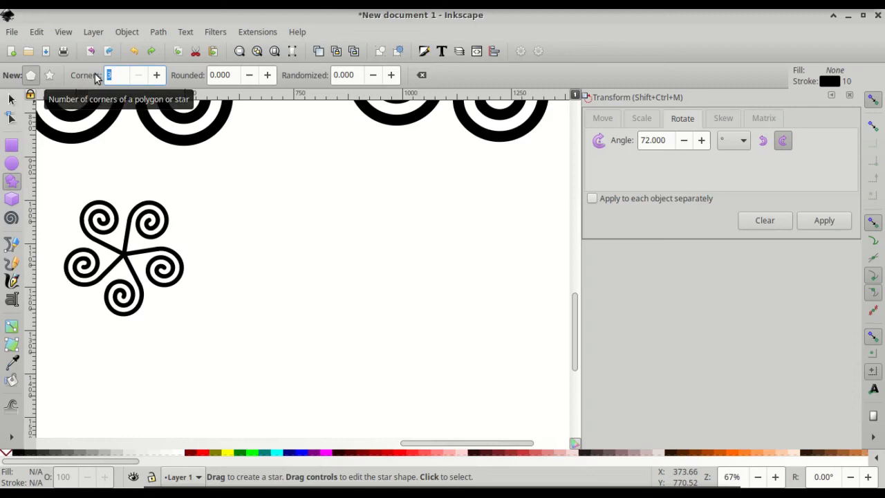
pyautogui.write('5')
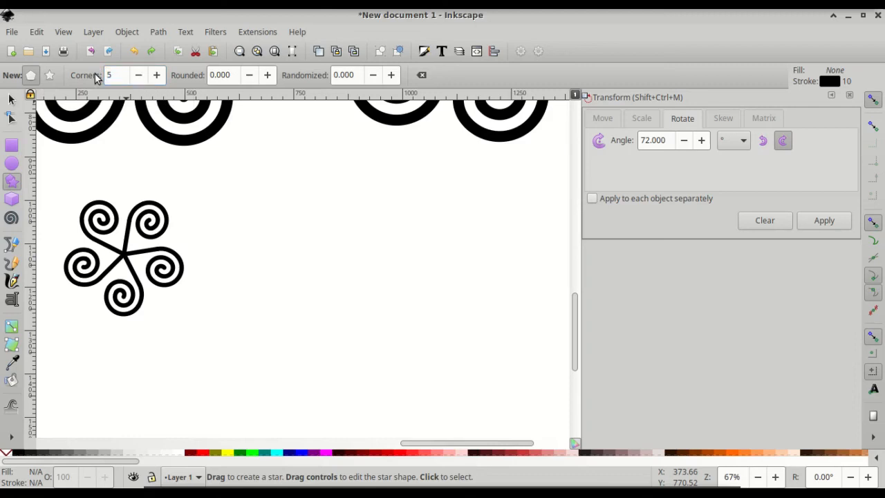
pyautogui.moveTo(365, 223); pyautogui.dragTo(364, 283)
pyautogui.scroll(4, 371, 245)
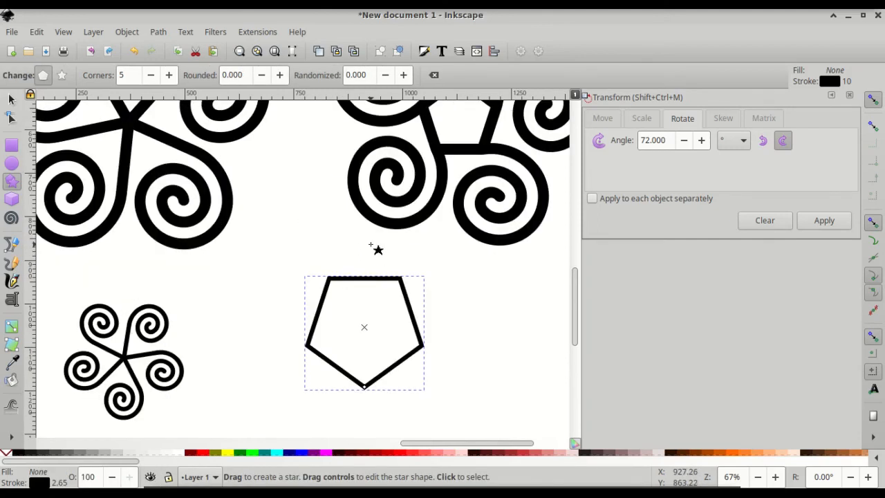
# - Scale the pentagon down proportionally to about 92 px wide
pyautogui.click(11, 101)
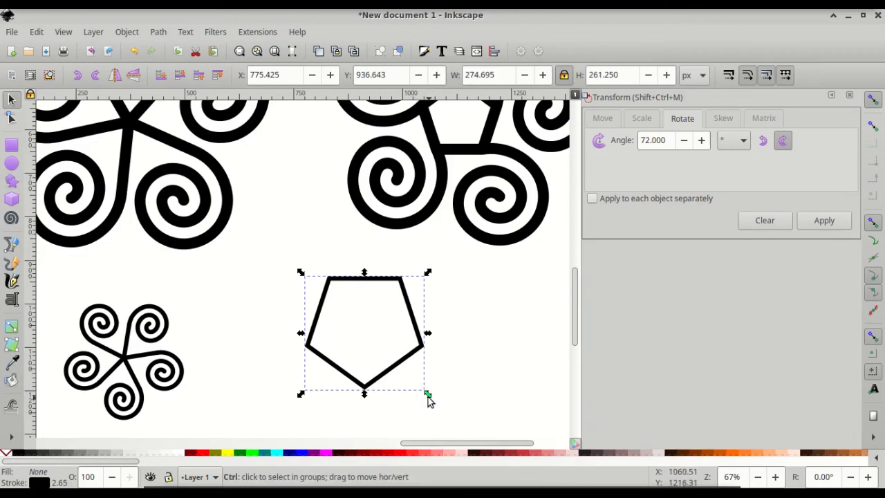
pyautogui.press('ctrl')
pyautogui.moveTo(424, 392); pyautogui.dragTo(349, 331)
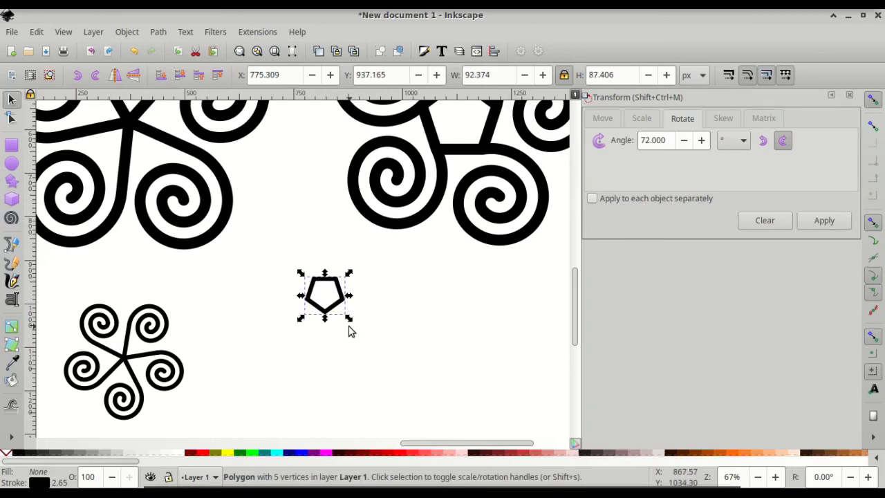
# - Duplicate the western spiral of the small five-armed design and move the copy just above and left of the small pentagon
pyautogui.click(134, 362)
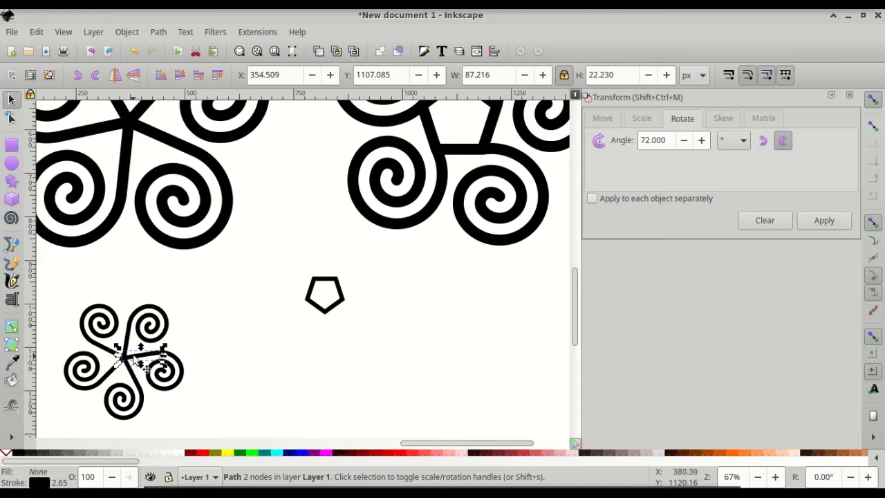
pyautogui.click(331, 310)
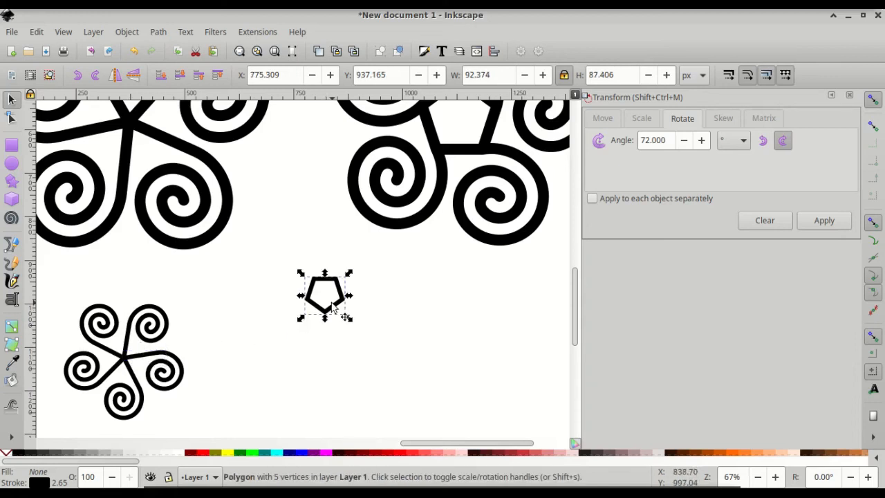
pyautogui.scroll(2, 318, 339)
pyautogui.scroll(-3, 318, 340)
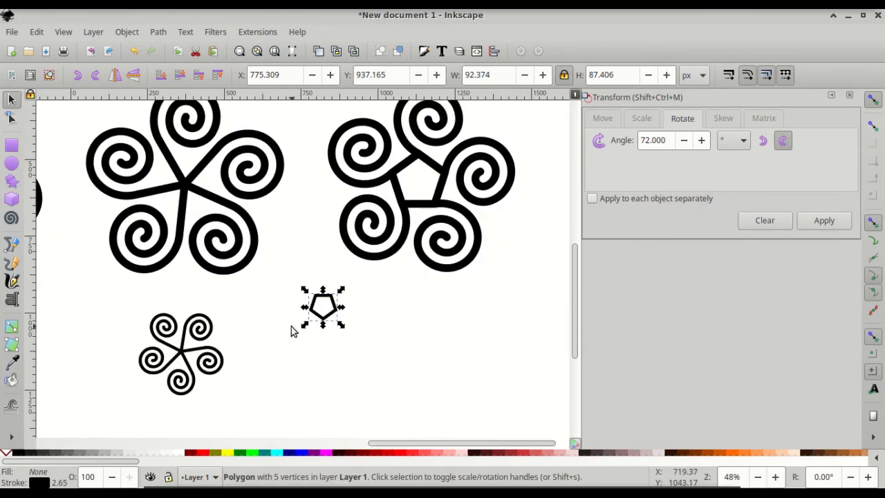
pyautogui.click(152, 365)
pyautogui.press('ctrl')
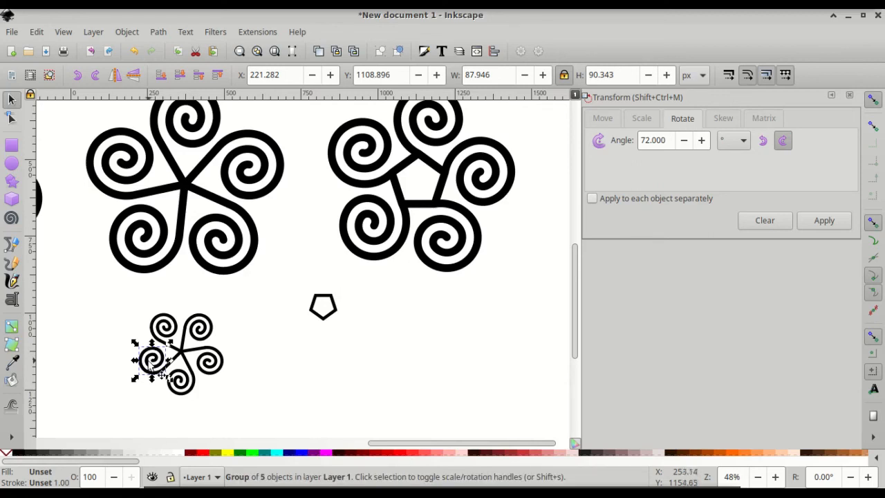
pyautogui.moveTo(148, 365); pyautogui.dragTo(290, 309)
pyautogui.keyDown('ctrl'); pyautogui.scroll(5, 292, 308); pyautogui.keyUp('ctrl')
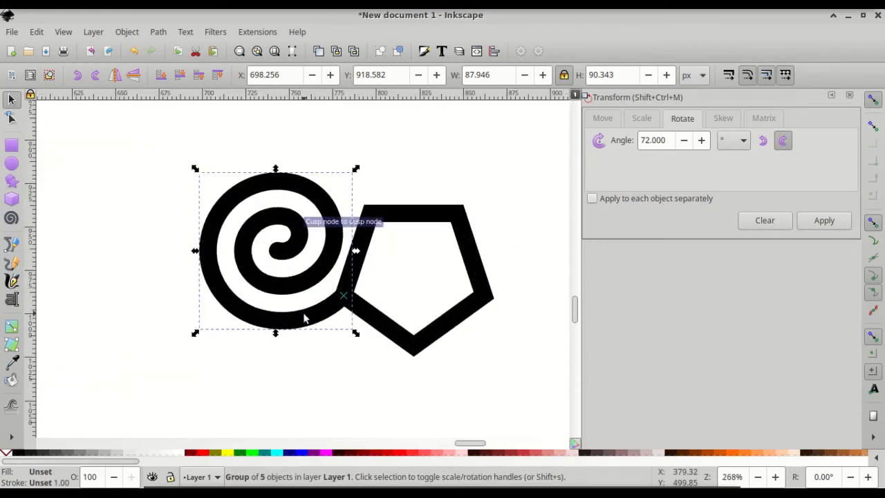
pyautogui.moveTo(281, 290); pyautogui.dragTo(288, 196)
pyautogui.scroll(3, 290, 200)
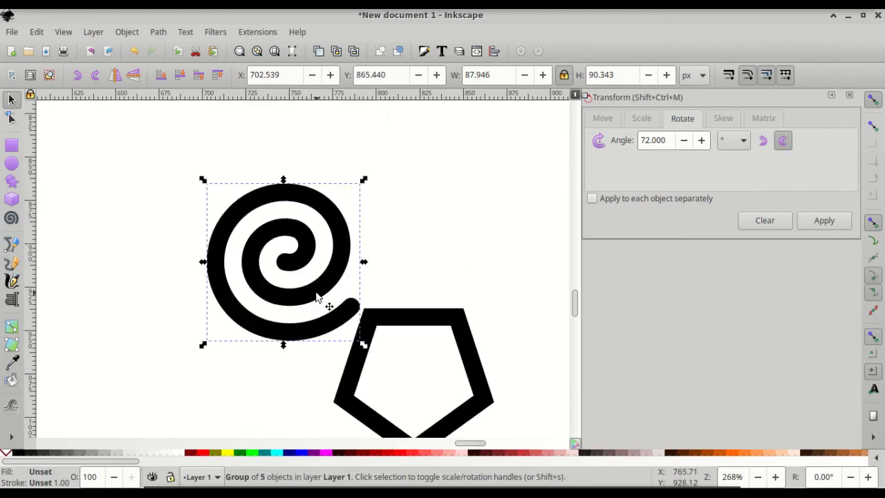
# - Rotate the spiral copy 45° clockwise and attach its outer end to the pentagon's upper-left corner
pyautogui.click(326, 214)
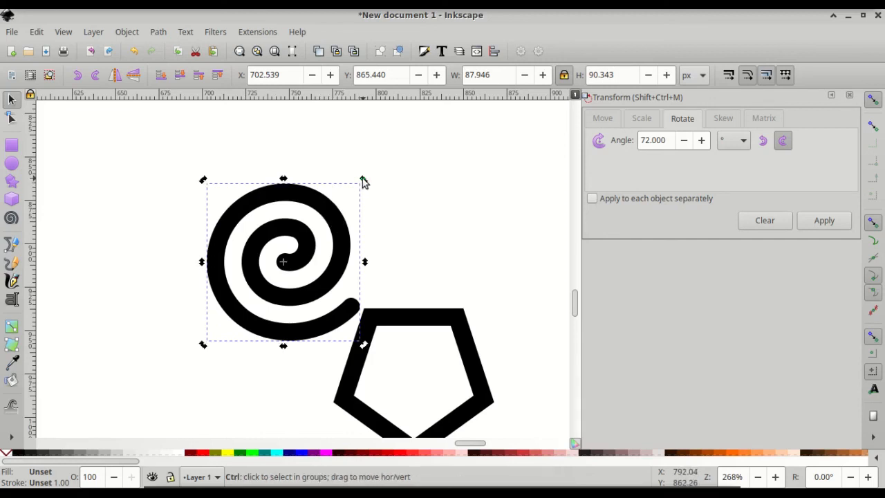
pyautogui.moveTo(364, 181); pyautogui.dragTo(378, 258)
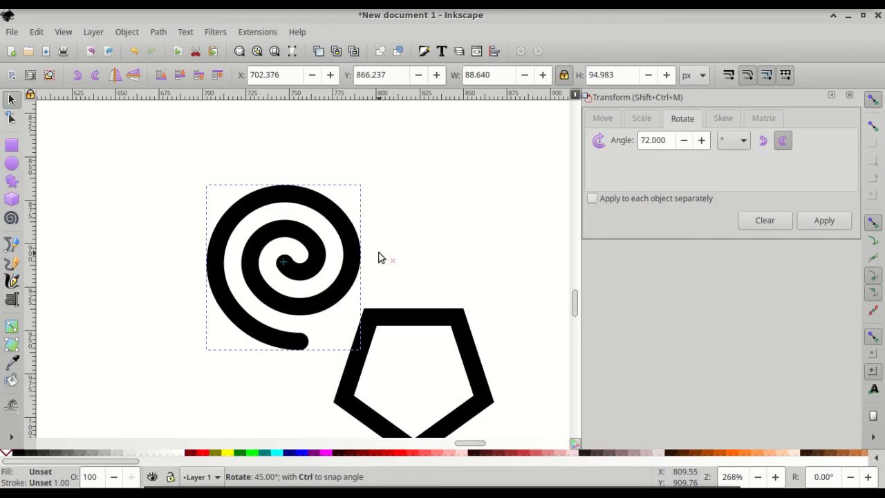
pyautogui.moveTo(378, 258); pyautogui.dragTo(366, 261)
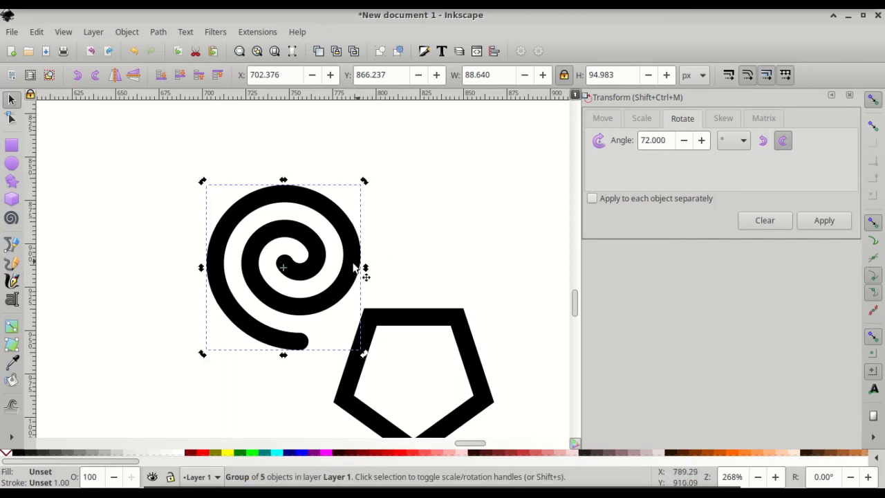
pyautogui.moveTo(308, 309); pyautogui.dragTo(373, 284)
pyautogui.click(505, 289)
pyautogui.scroll(-2, 494, 345)
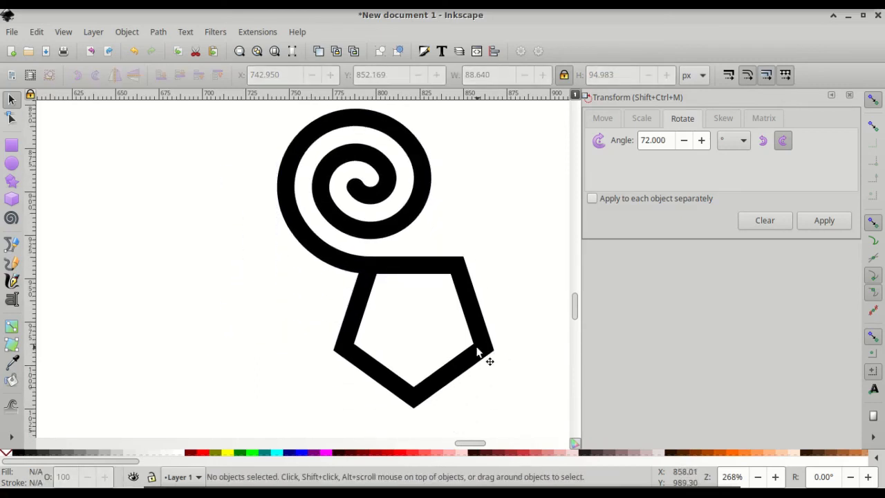
# - Convert the pentagon to a path and display its corner nodes, keeping its sides straight
pyautogui.click(482, 348)
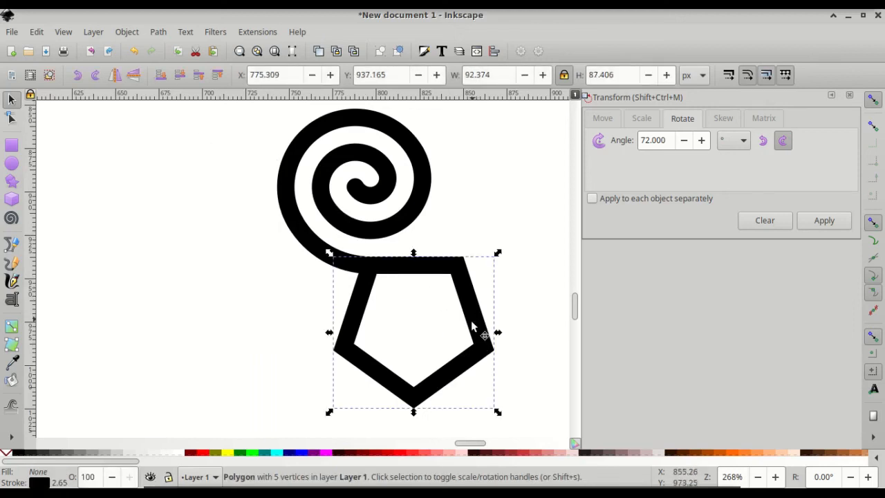
pyautogui.hotkey('shift', 'F9')
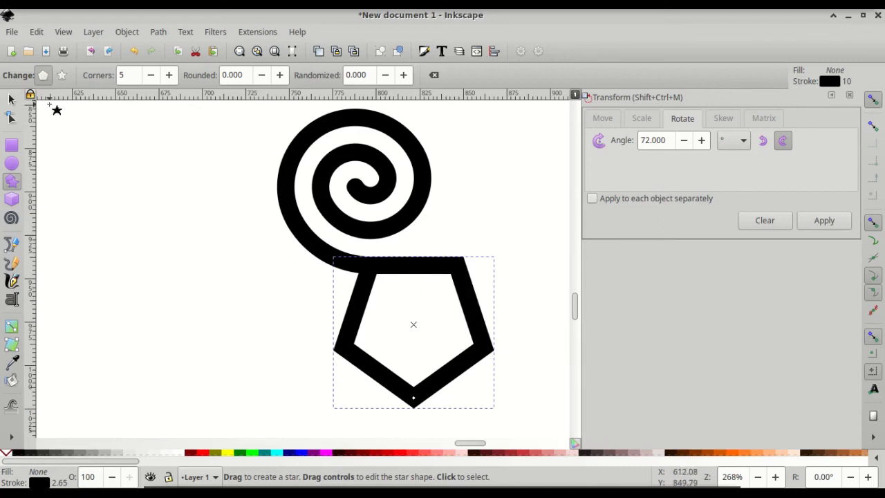
pyautogui.click(158, 33)
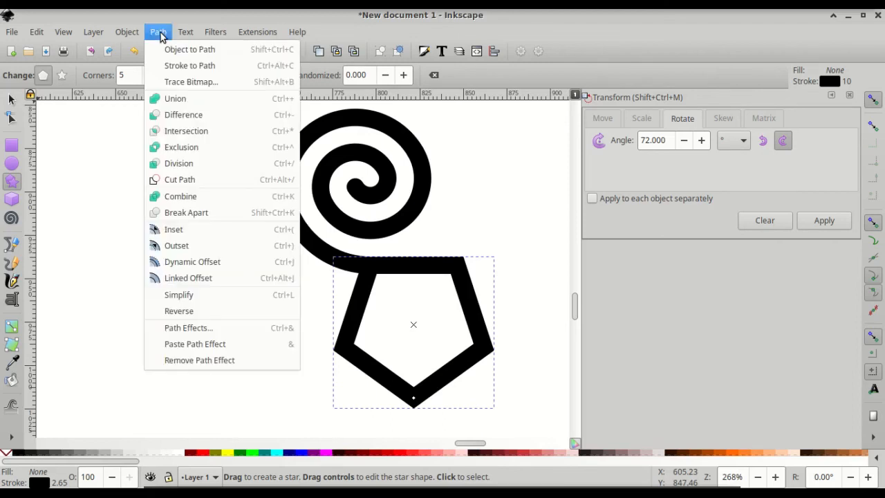
pyautogui.click(169, 49)
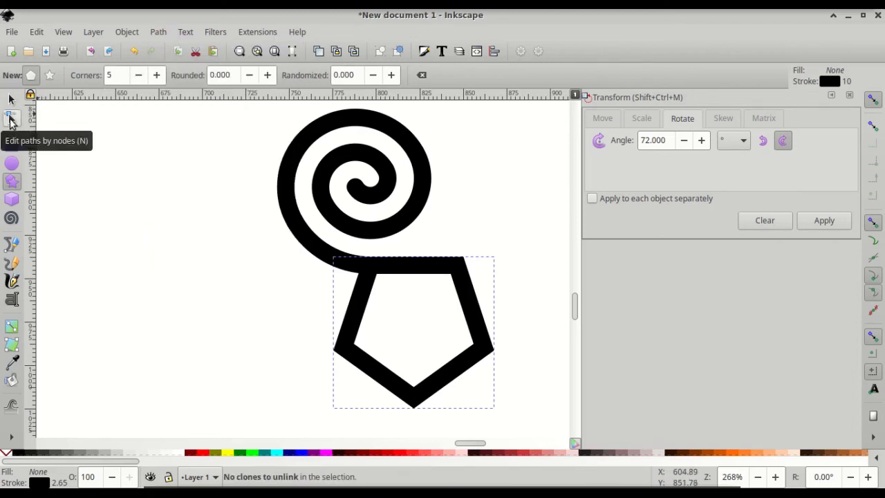
pyautogui.click(11, 120)
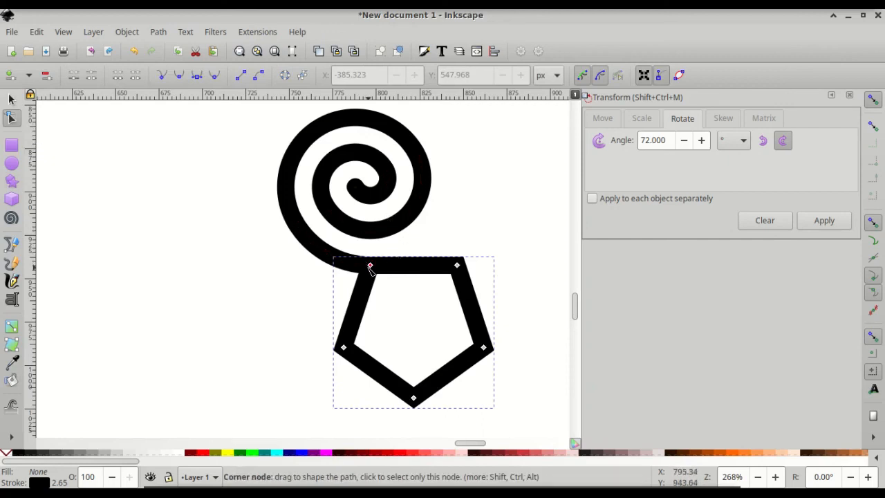
pyautogui.moveTo(481, 337); pyautogui.dragTo(503, 351)
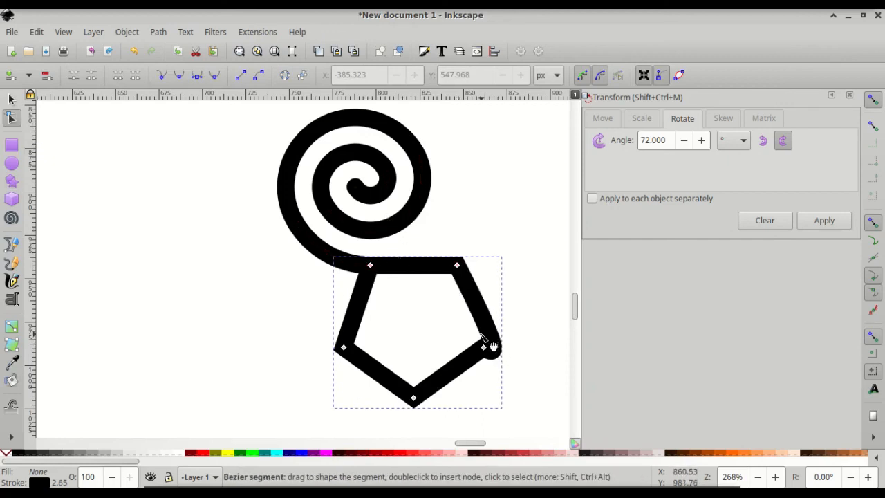
pyautogui.hotkey('ctrl', 'z')
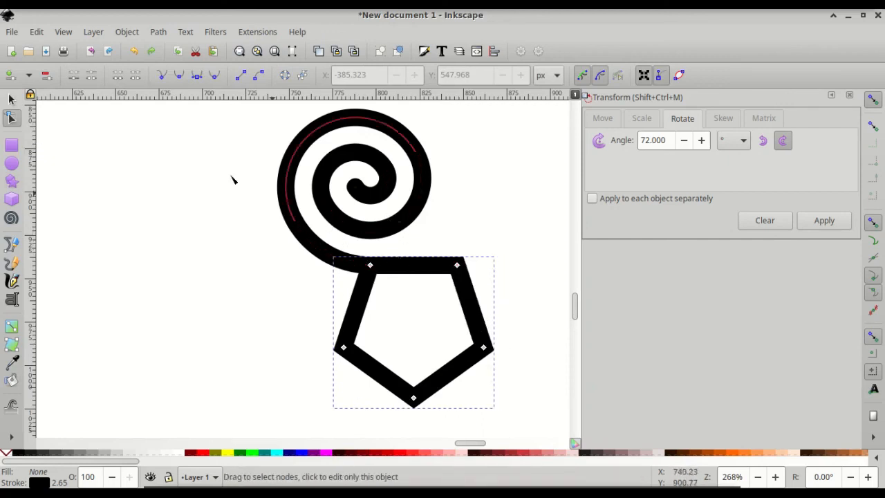
# - Duplicate the attached spiral, rotate the copy 72° clockwise, and snap its outer end to the pentagon's upper-right corner
pyautogui.click(11, 99)
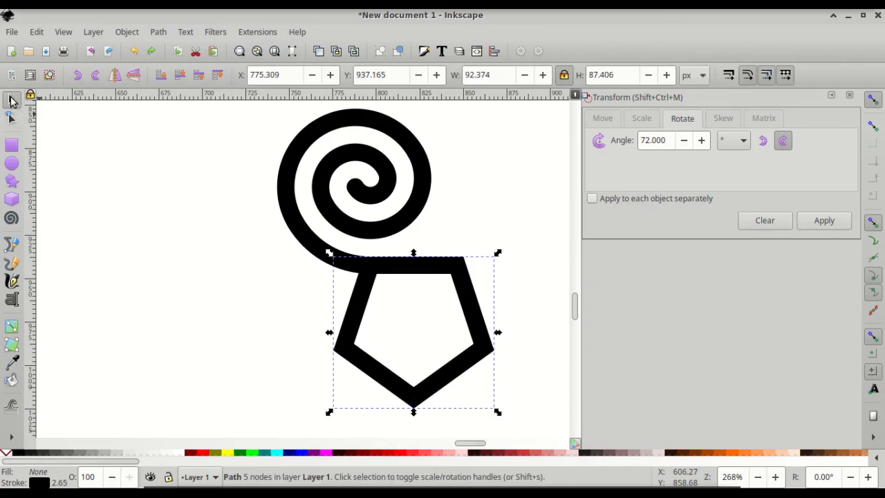
pyautogui.click(378, 168)
pyautogui.press('ctrl')
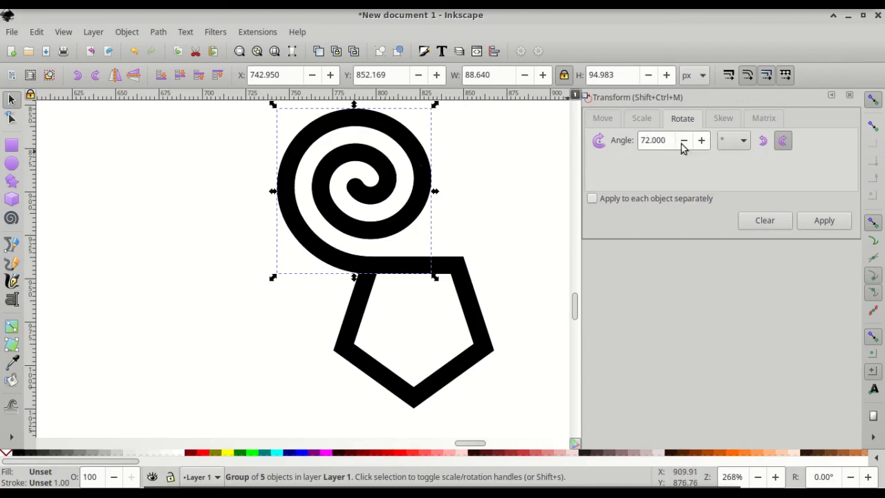
pyautogui.click(837, 222)
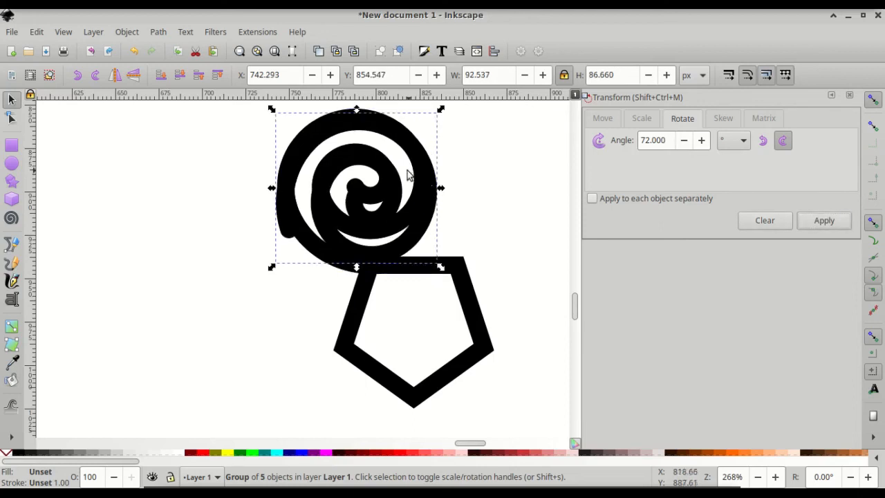
pyautogui.moveTo(324, 221); pyautogui.dragTo(502, 252)
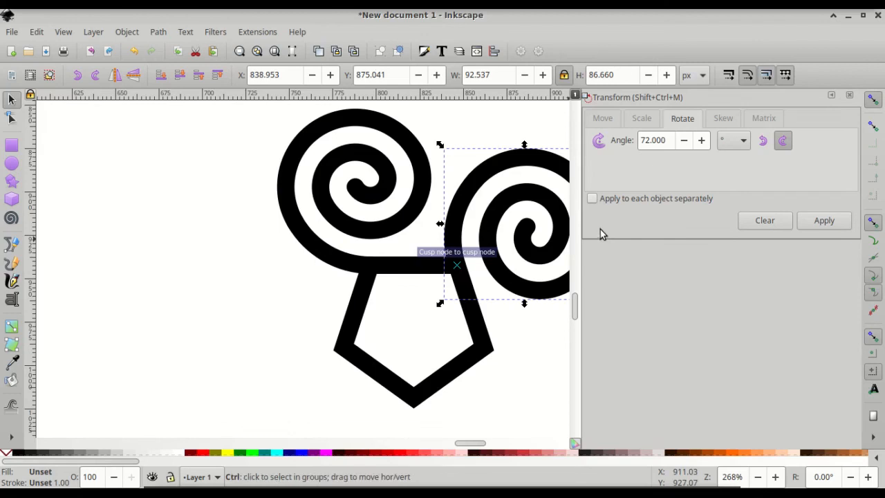
# - Add three more spiral copies, each rotated a further 72° clockwise, snapped to the pentagon's right, bottom and left corners
pyautogui.click(814, 219)
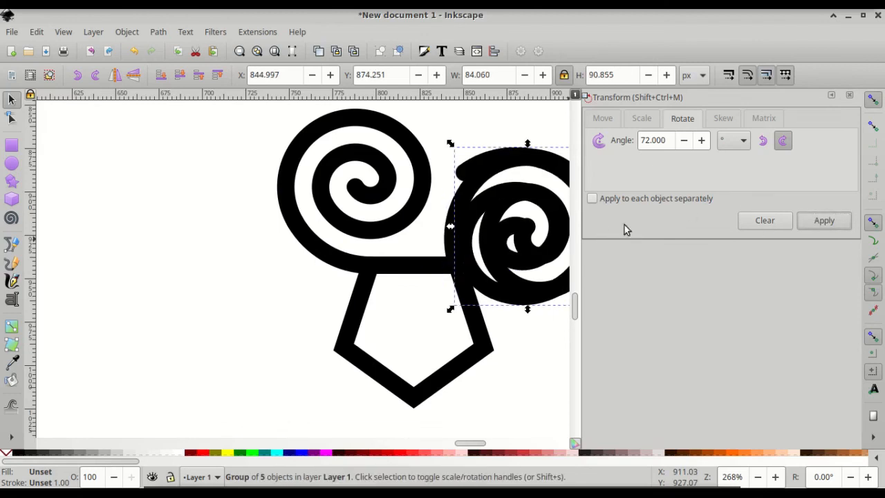
pyautogui.moveTo(484, 229); pyautogui.dragTo(524, 335)
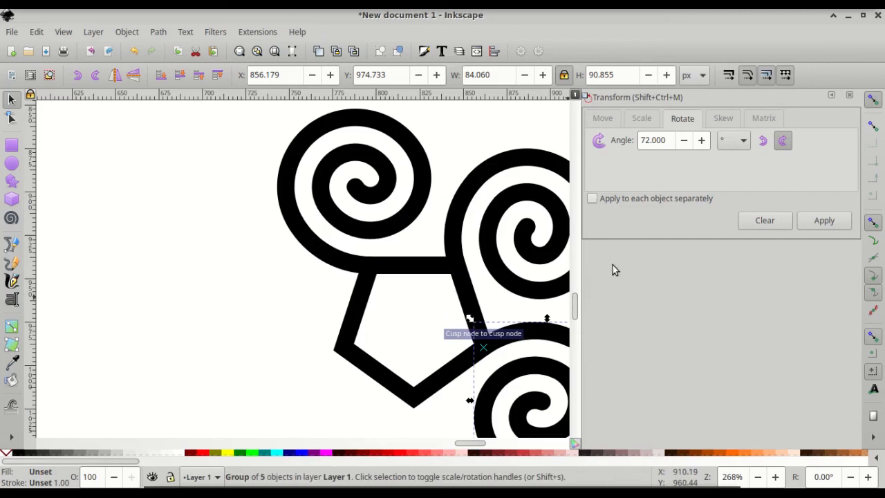
pyautogui.click(821, 220)
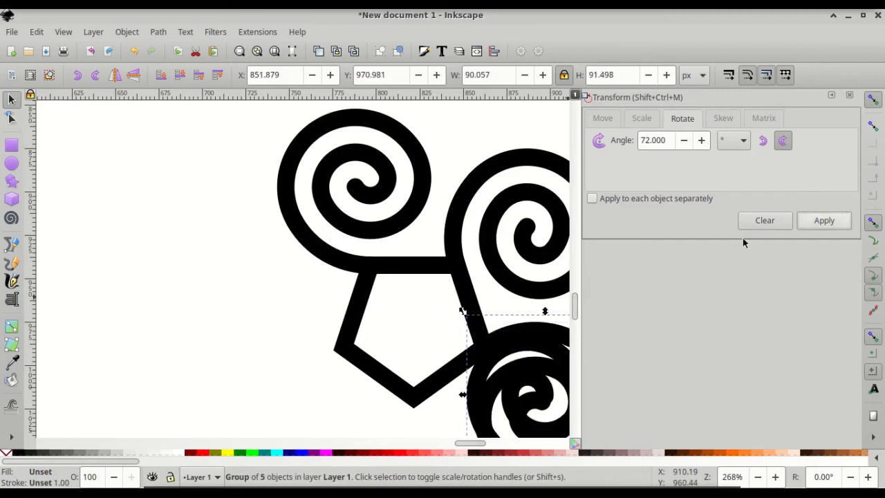
pyautogui.moveTo(513, 352); pyautogui.dragTo(345, 401)
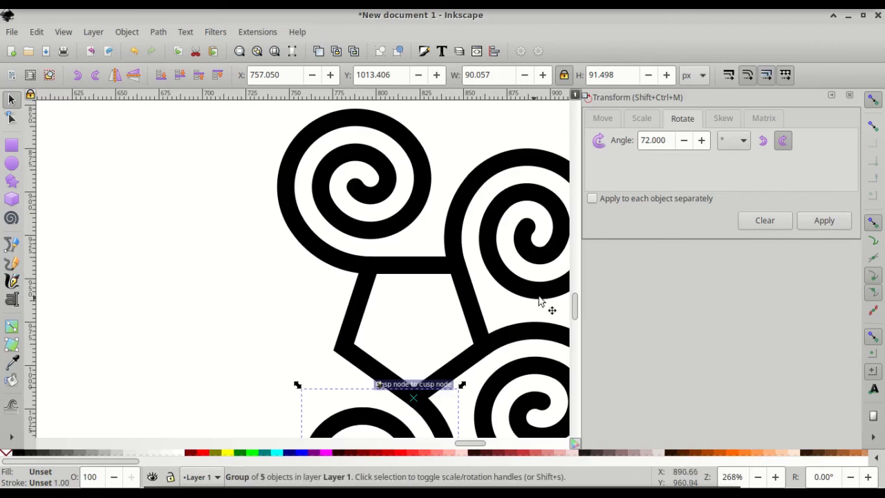
pyautogui.click(812, 219)
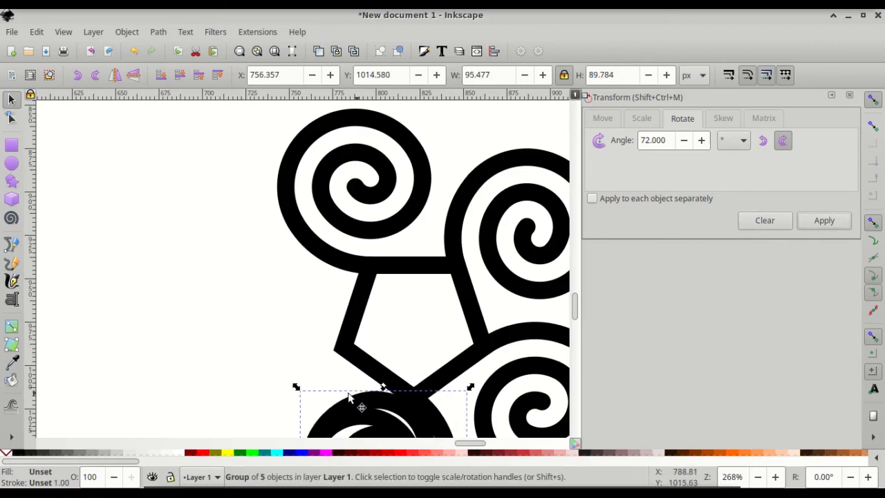
pyautogui.moveTo(351, 400); pyautogui.dragTo(230, 278)
pyautogui.keyDown('ctrl'); pyautogui.scroll(-3, 230, 278); pyautogui.keyUp('ctrl')
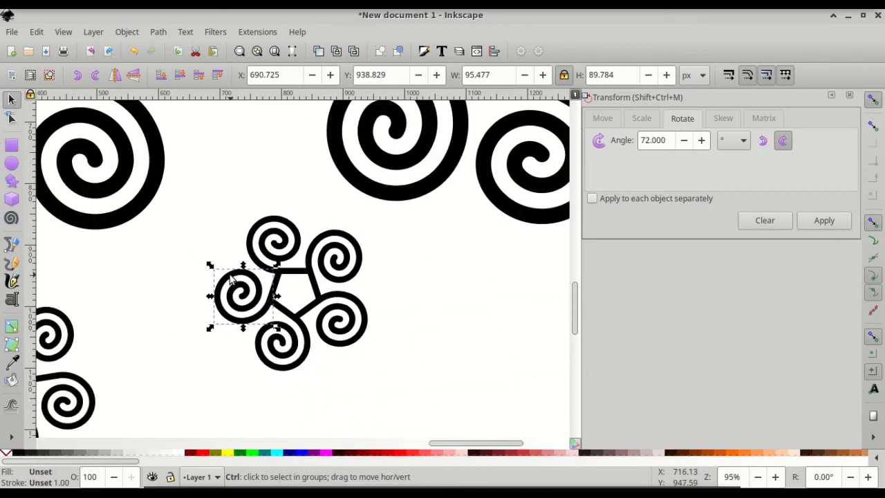
pyautogui.keyDown('ctrl'); pyautogui.scroll(-2, 231, 278); pyautogui.keyUp('ctrl')
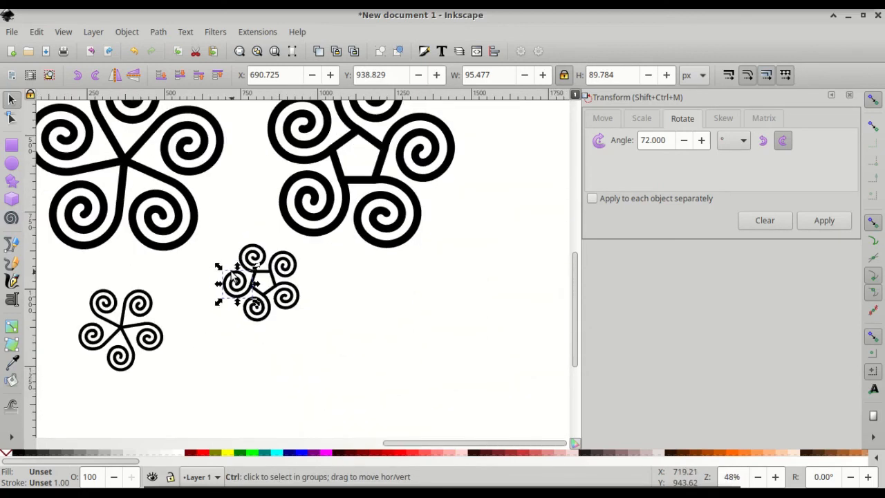
# - Group the small pentagon together with its five attached spirals
pyautogui.click(214, 234)
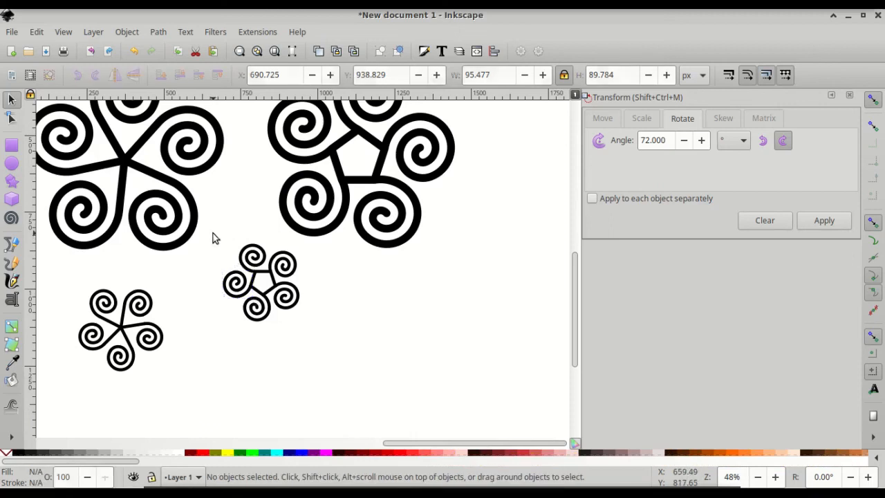
pyautogui.moveTo(215, 233); pyautogui.dragTo(303, 335)
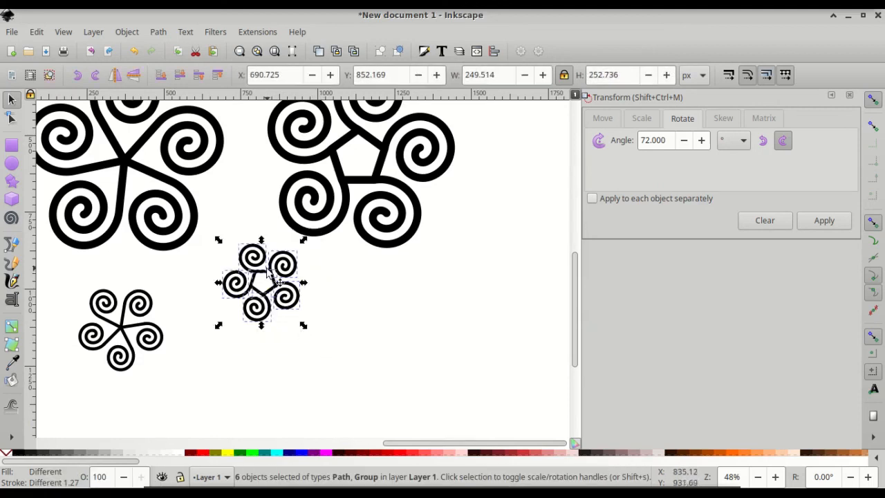
pyautogui.press('ctrl')
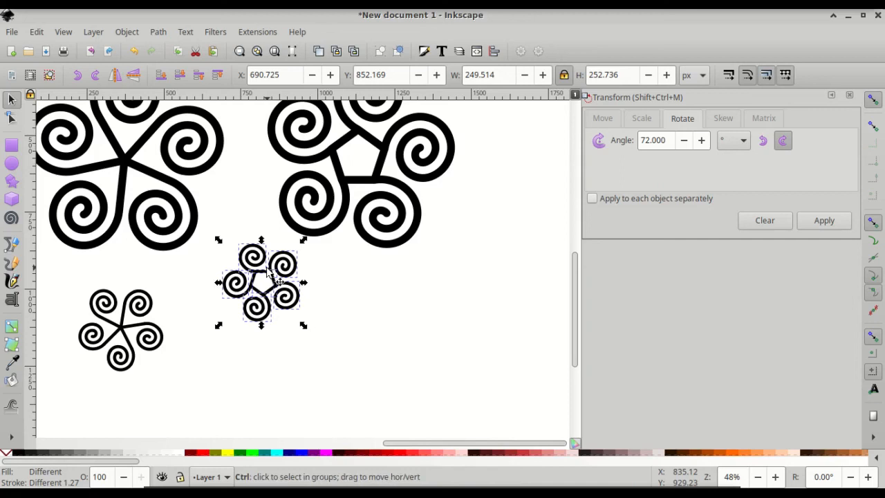
pyautogui.hotkey('ctrl', 'g')
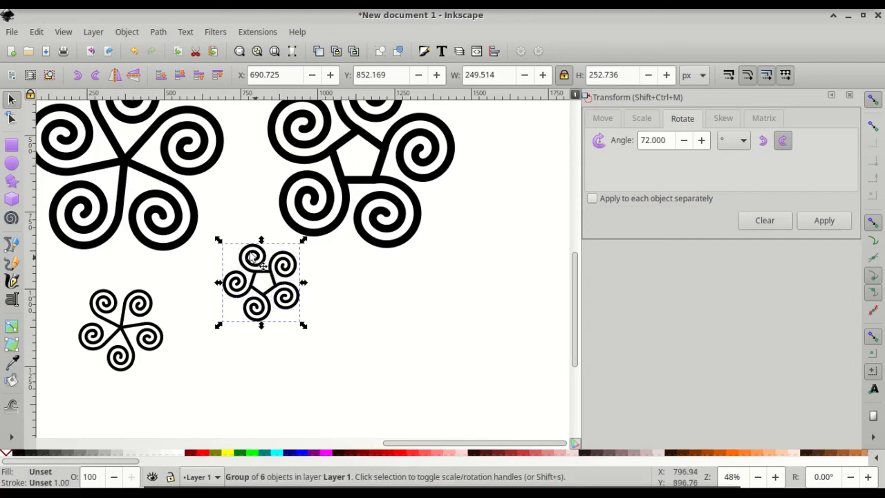
# - Rotate the grouped small design 180° and place it below the large pentagon-centred design
pyautogui.click(96, 78)
pyautogui.click(96, 78)
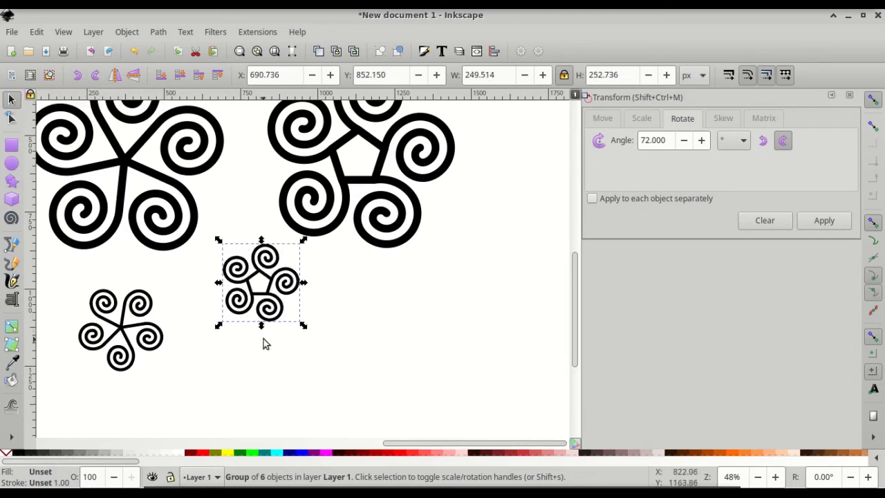
pyautogui.moveTo(249, 276); pyautogui.dragTo(346, 311)
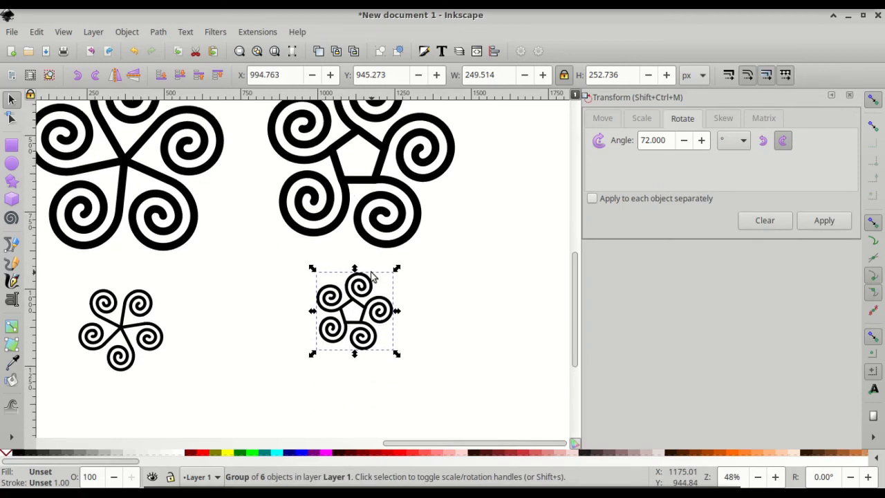
pyautogui.hscroll(-10, 222, 311)
pyautogui.hscroll(-1, 222, 312)
pyautogui.hscroll(2, 221, 312)
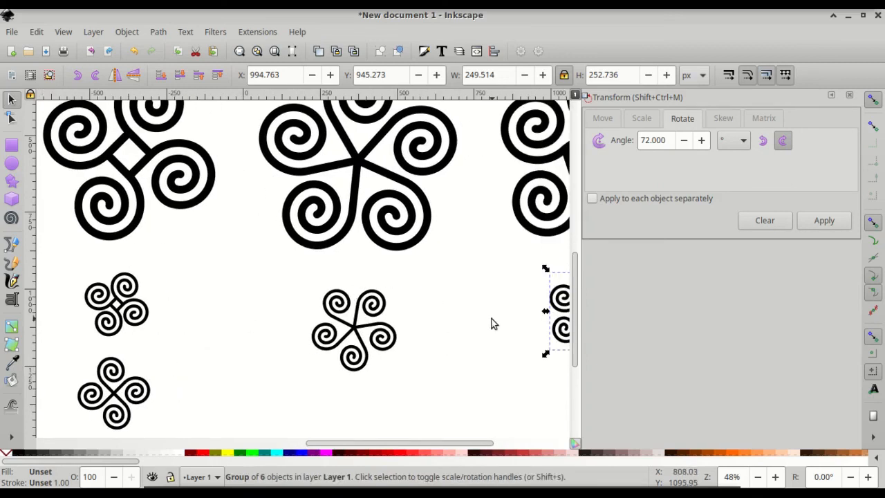
pyautogui.hscroll(4, 493, 324)
pyautogui.keyDown('ctrl'); pyautogui.scroll(-3, 482, 327); pyautogui.keyUp('ctrl')
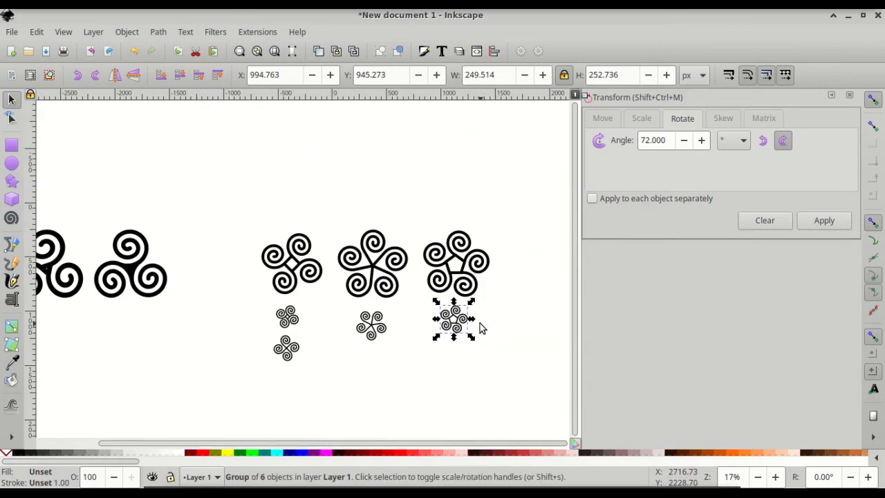